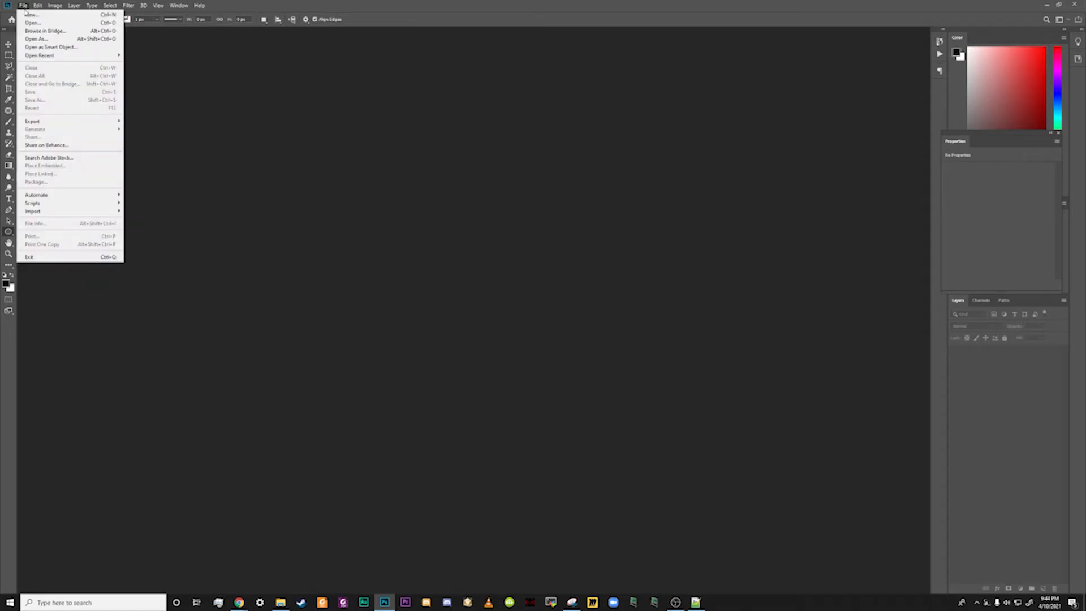
Create a new 1024 × 1024 px RGB document at 72 pixels/inch with a white background
click(30, 14)
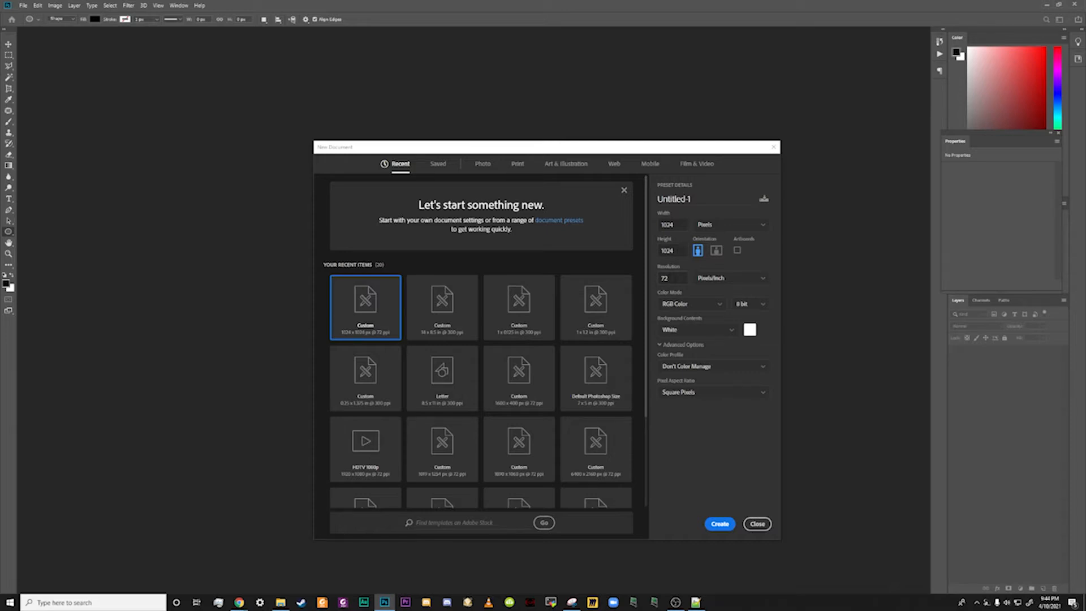
click(720, 525)
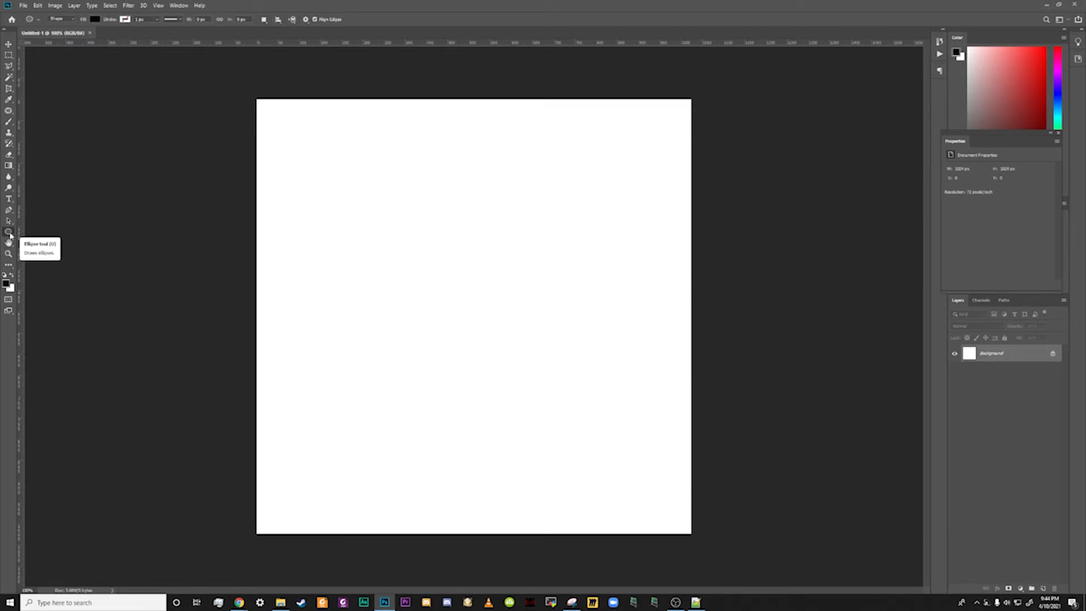
Draw a black circle 460 px wide and 460 px high with the Ellipse tool
right_click(9, 233)
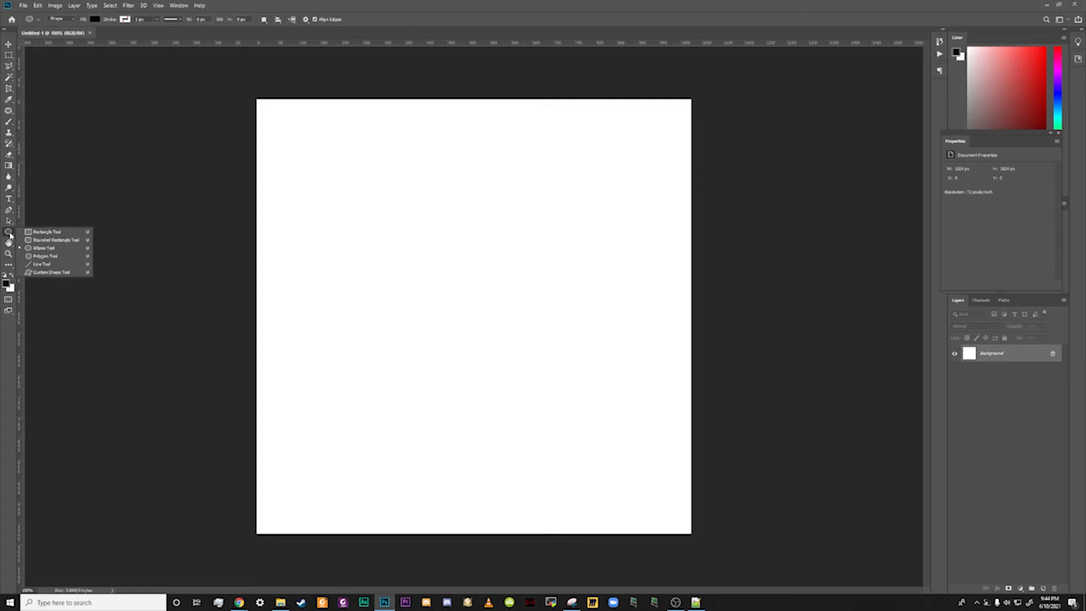
click(41, 249)
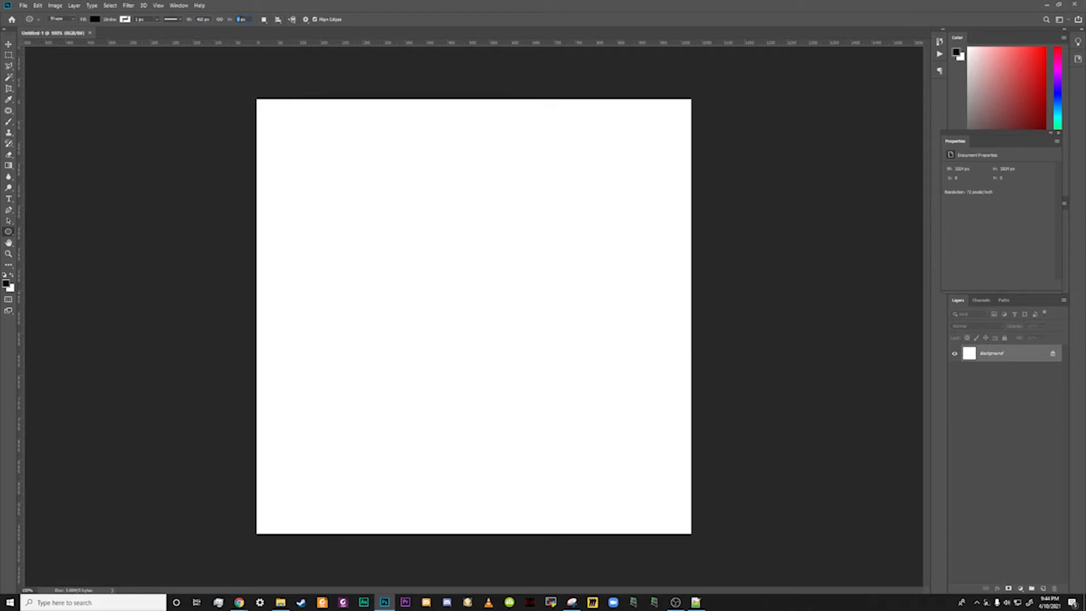
text(460)
click(455, 273)
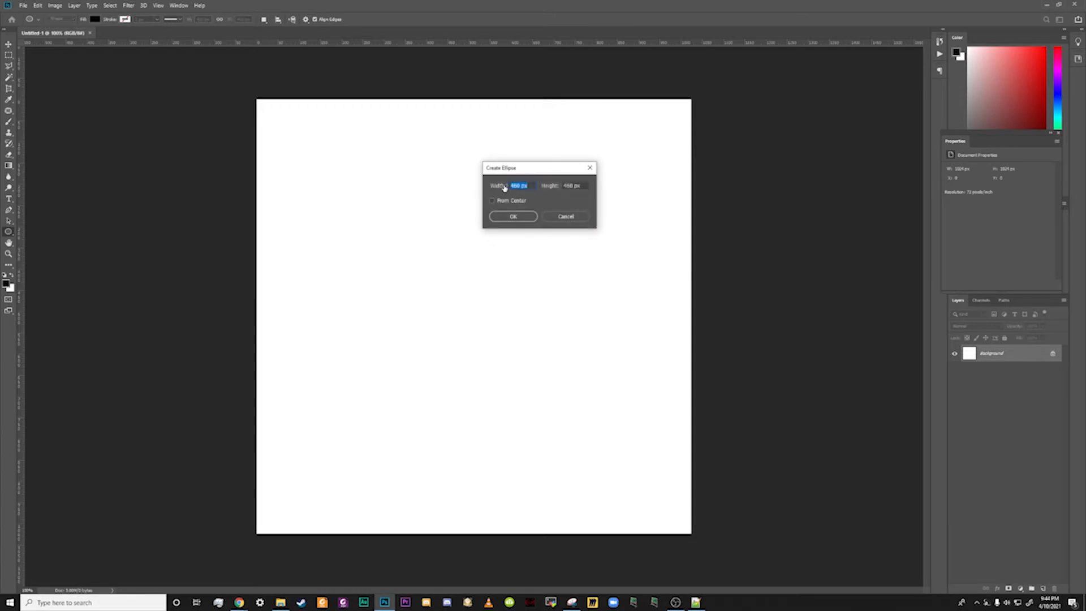
click(520, 217)
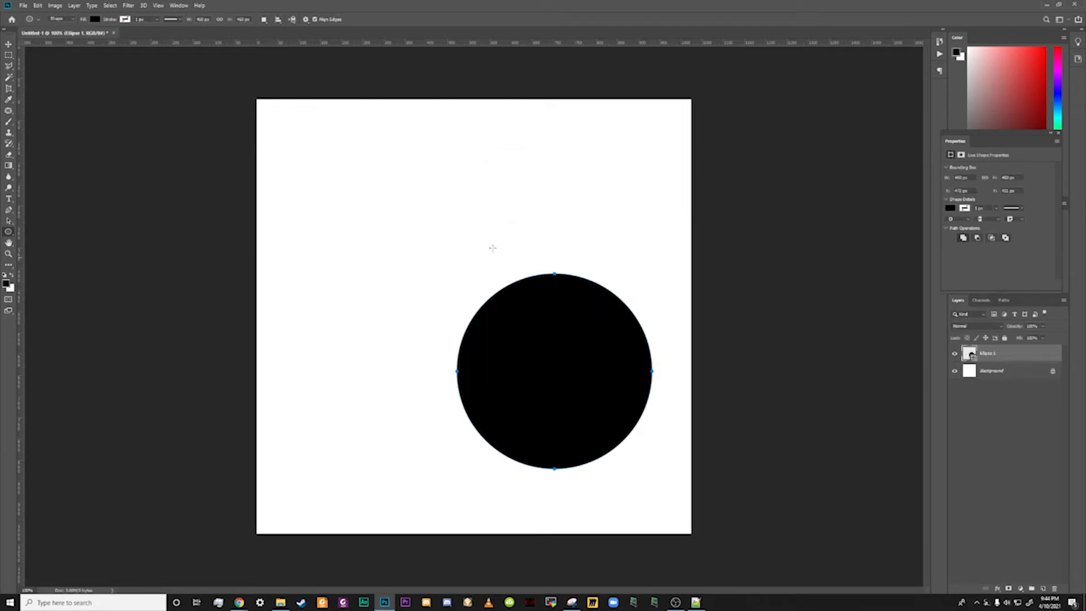
Center the black circle horizontally and vertically on the canvas
click(278, 21)
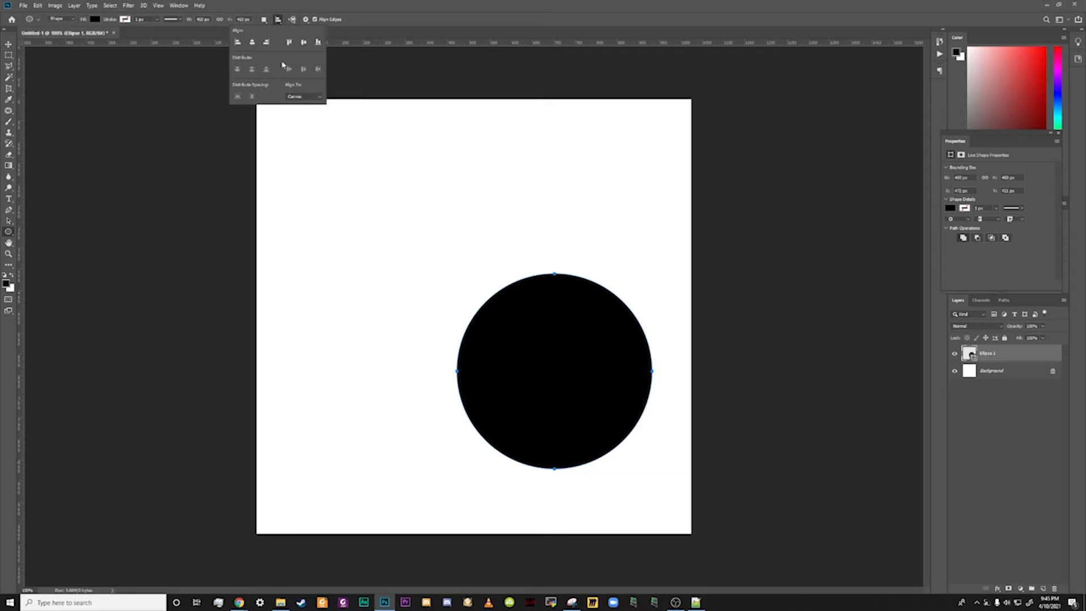
click(253, 43)
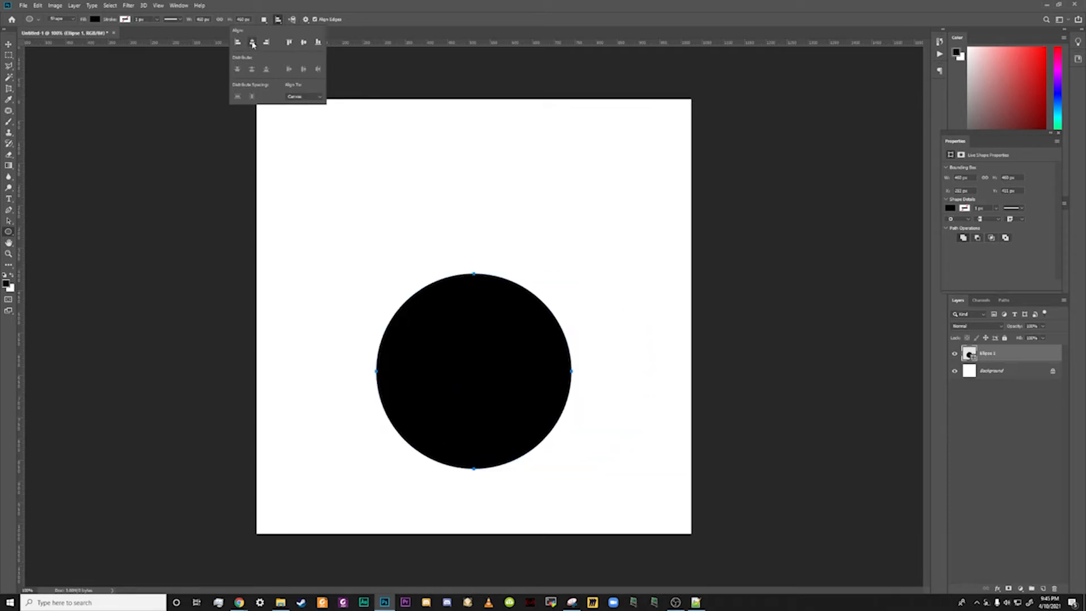
click(304, 43)
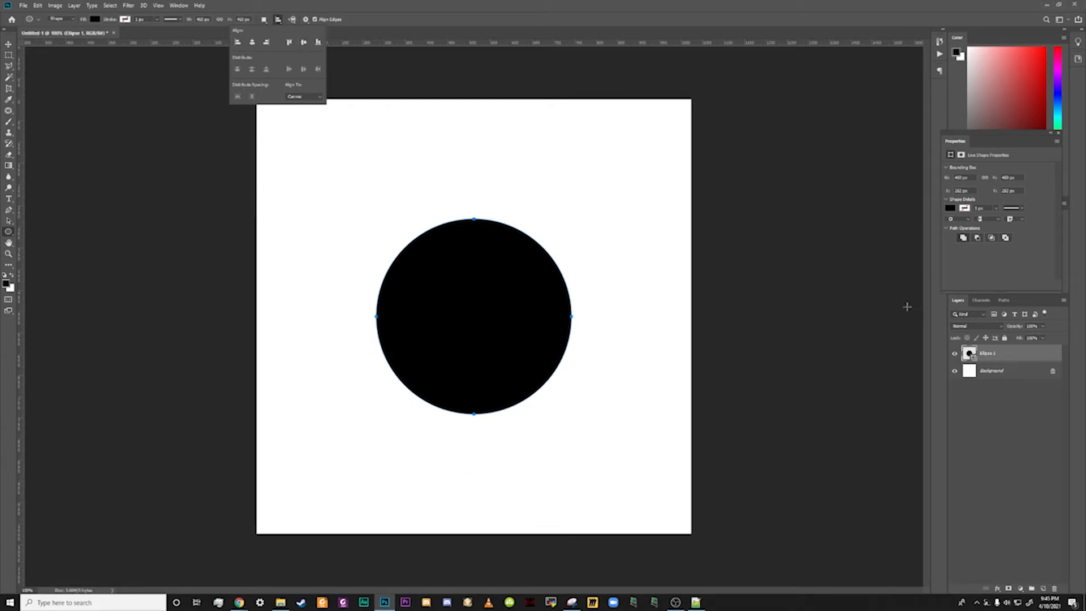
click(1027, 402)
Duplicate the circle's layer and resize the copy to 410 × 410 px
click(1006, 353)
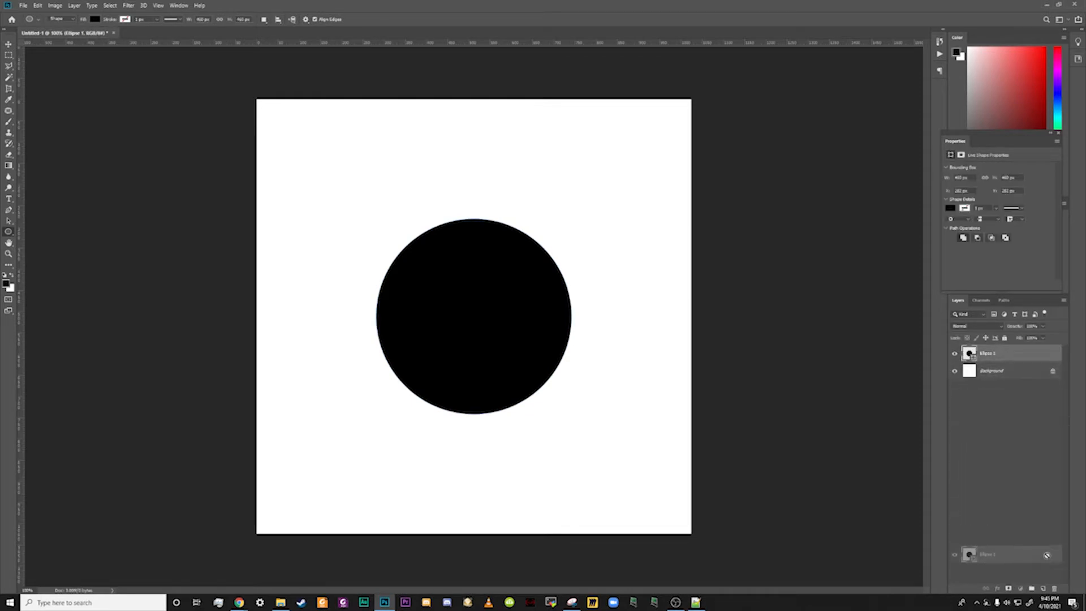
drag(1043, 589, 1043, 589)
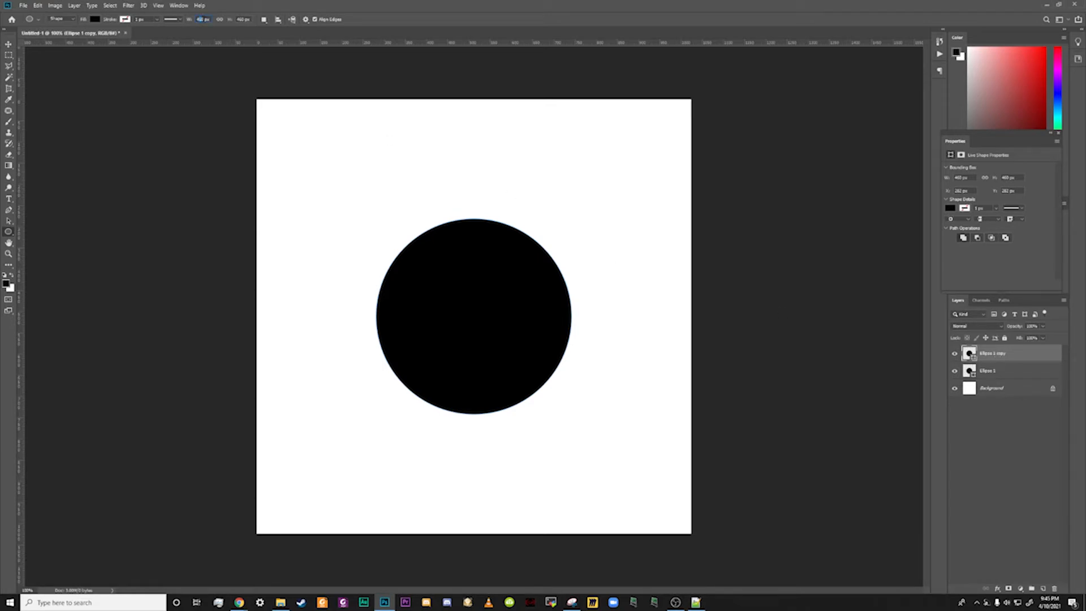
click(243, 20)
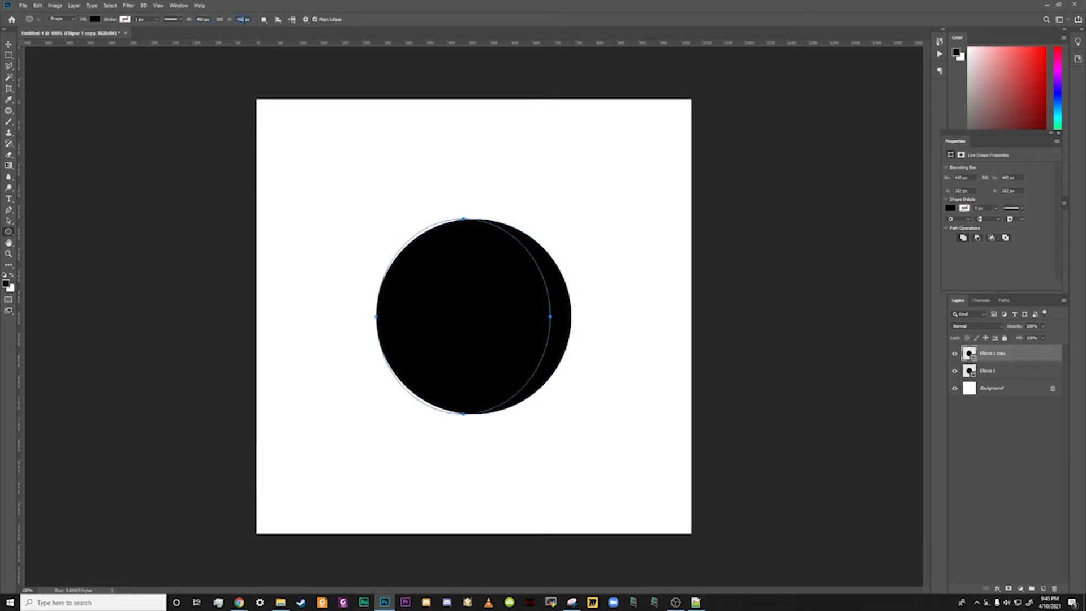
key(BackSpace)
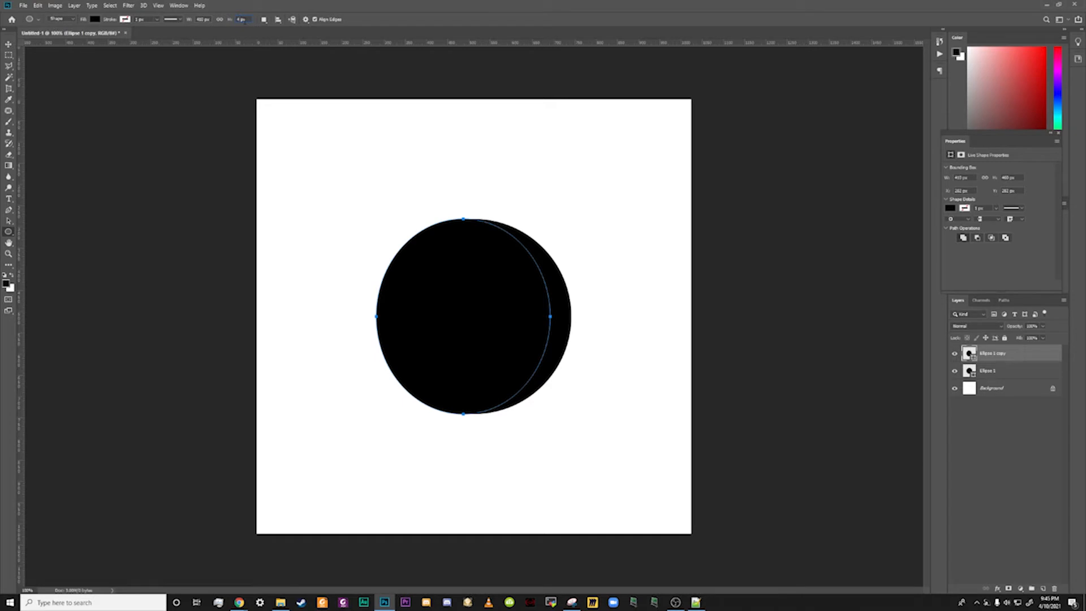
text(10)
key(Return)
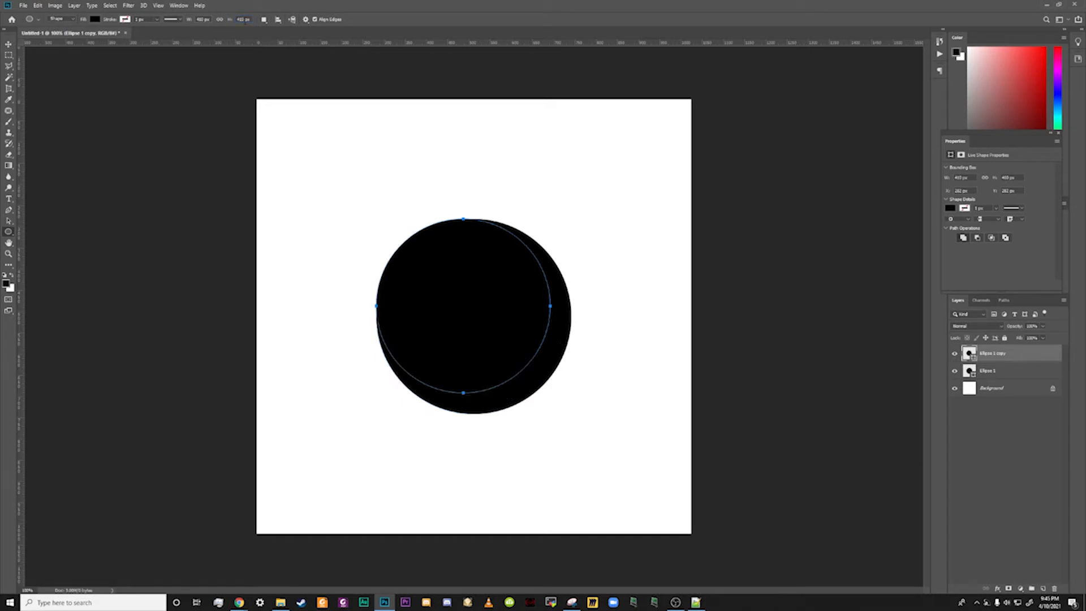
Center the smaller circle on the canvas in both directions and change its fill to white
click(278, 20)
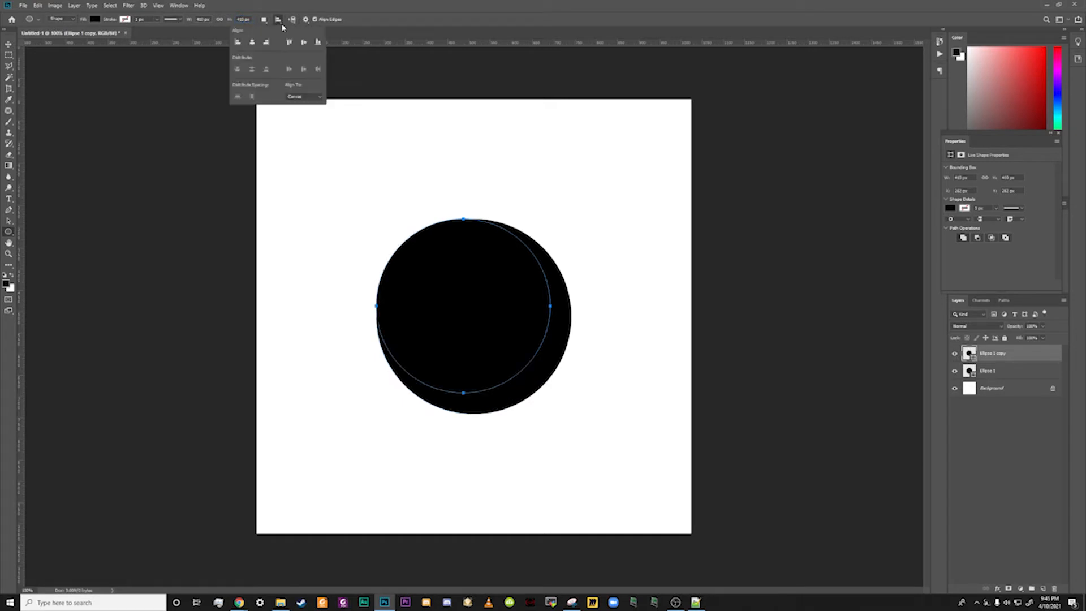
click(304, 42)
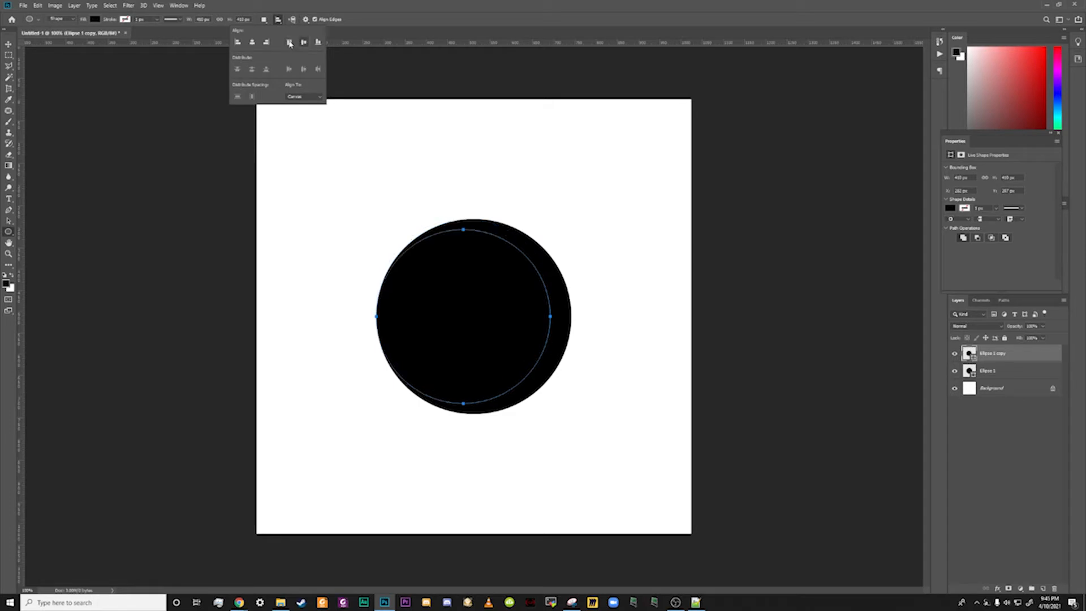
click(253, 44)
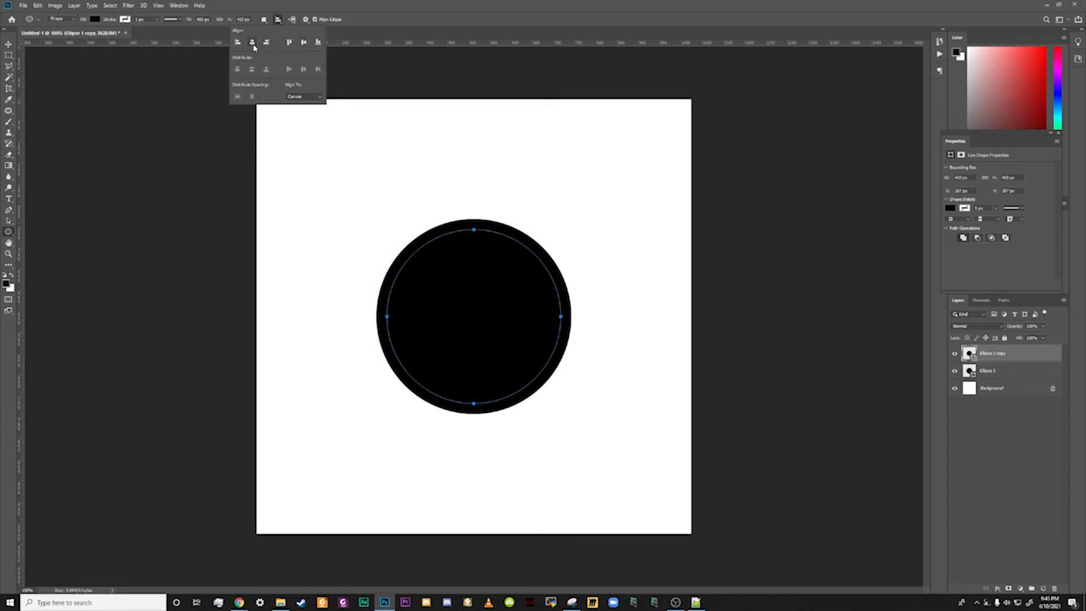
click(95, 20)
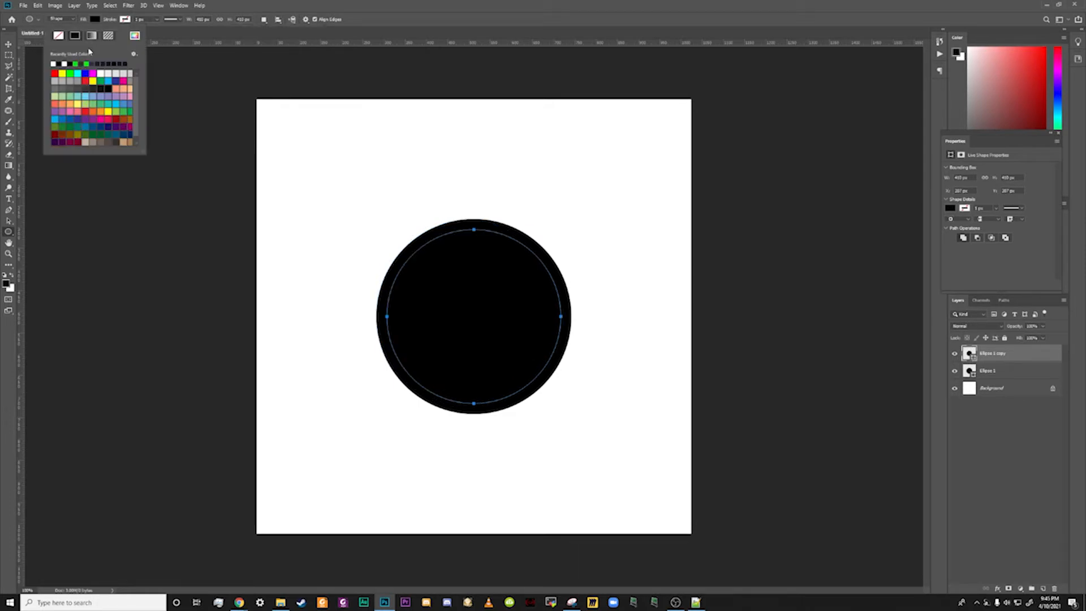
click(54, 64)
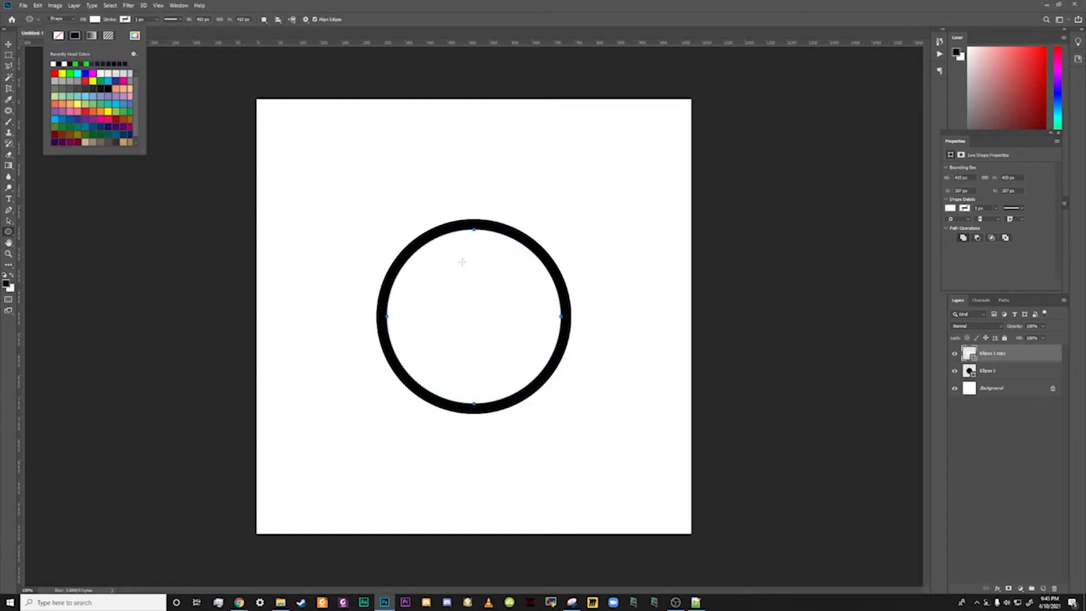
click(516, 14)
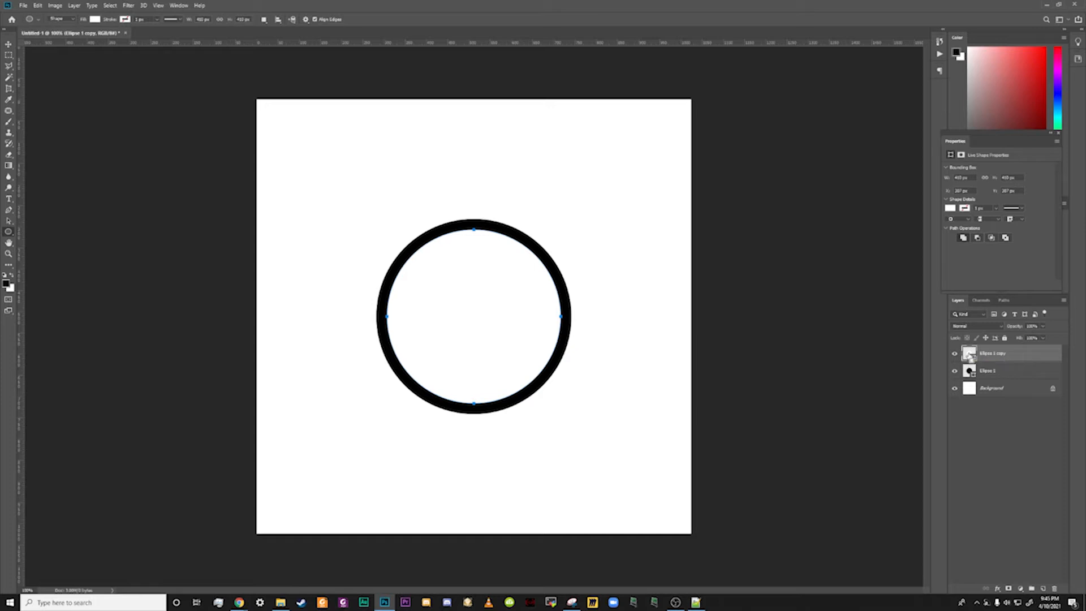
Load the white inner circle's shape as a selection and delete its layer
ctrl+click(970, 355)
drag(1022, 355, 1056, 589)
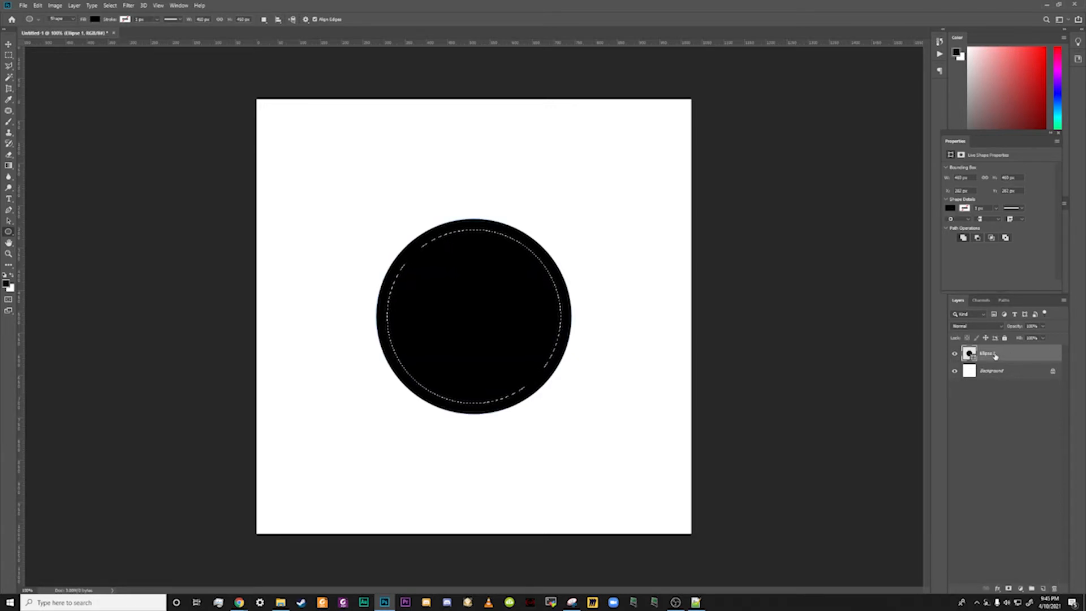
Rasterize the black circle's layer and clear the selected inner area to form a ring
right_click(996, 356)
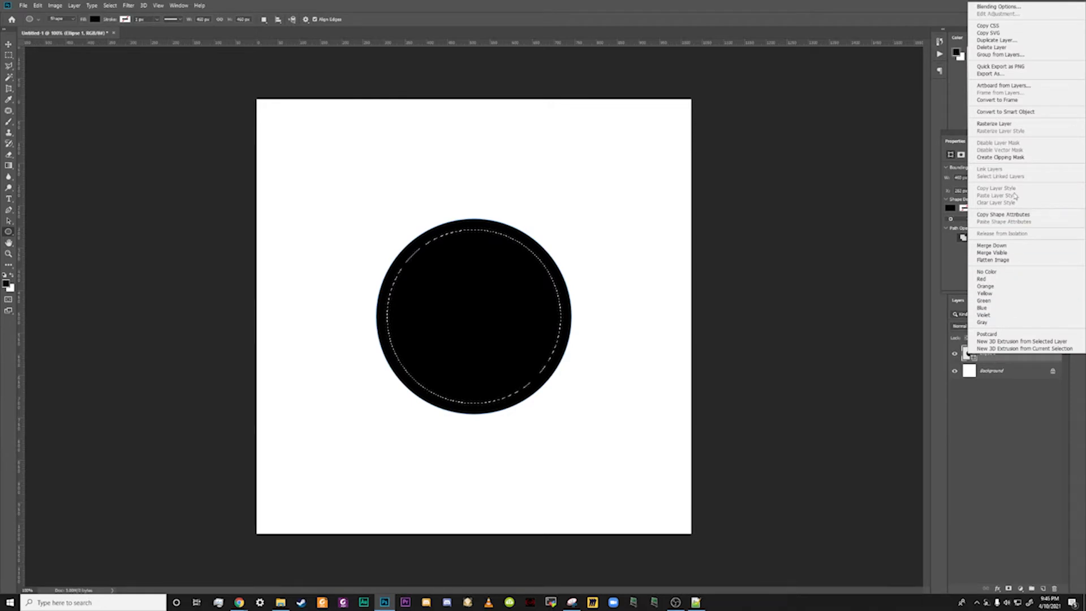
click(1004, 125)
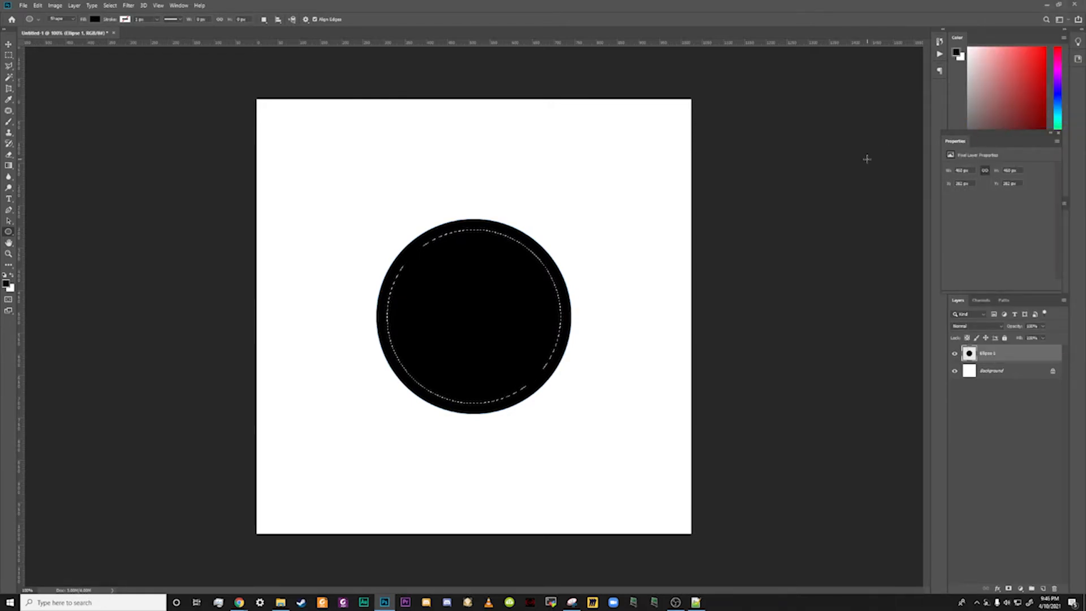
key(Delete)
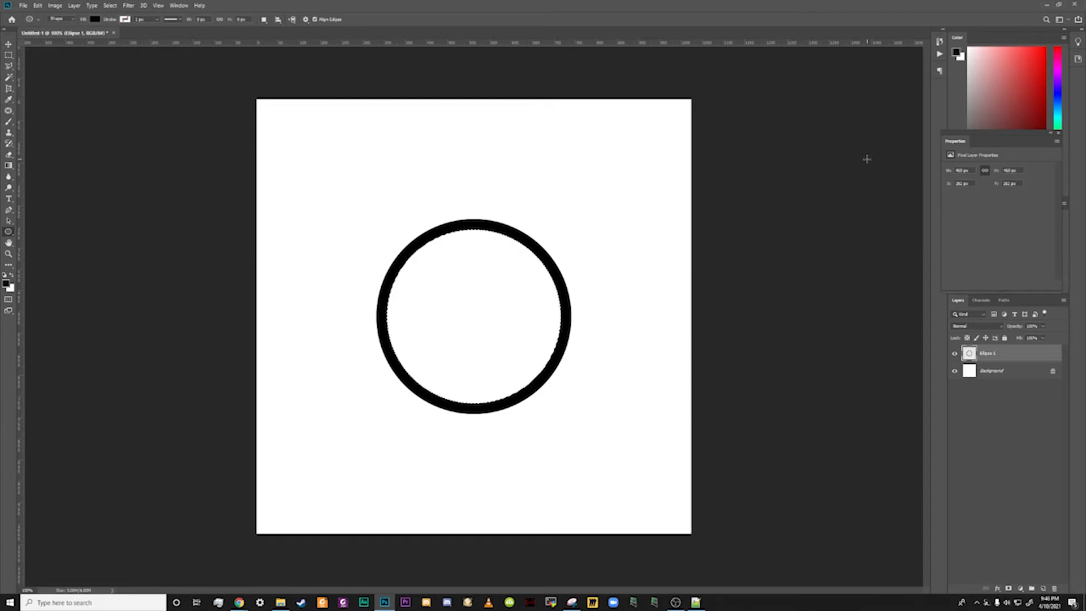
Rename the ring's layer as Outring
double_click(988, 357)
text(Ou)
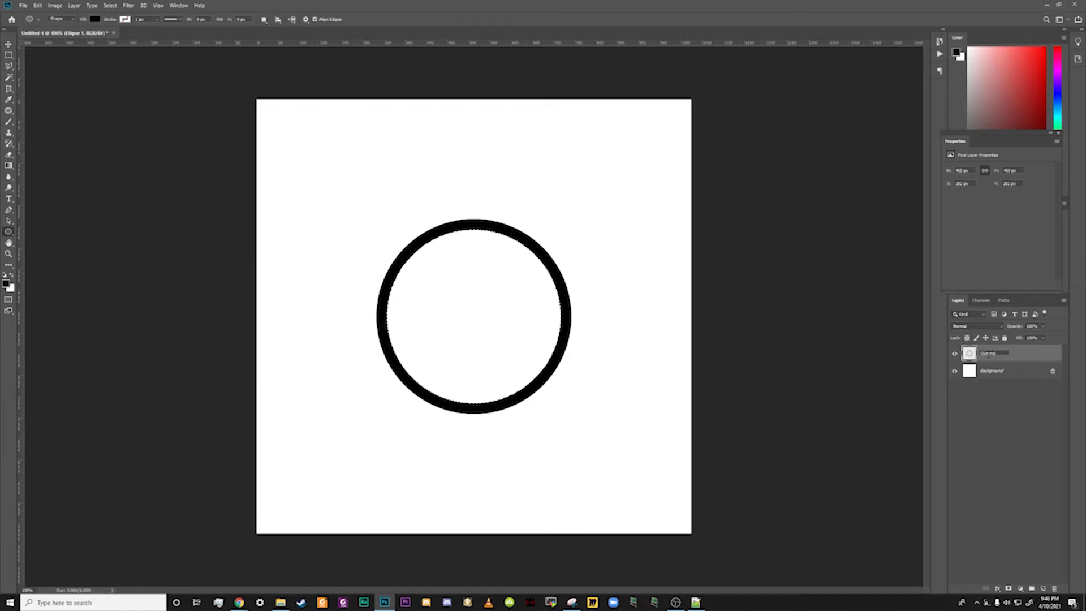
text(tline)
key(Return)
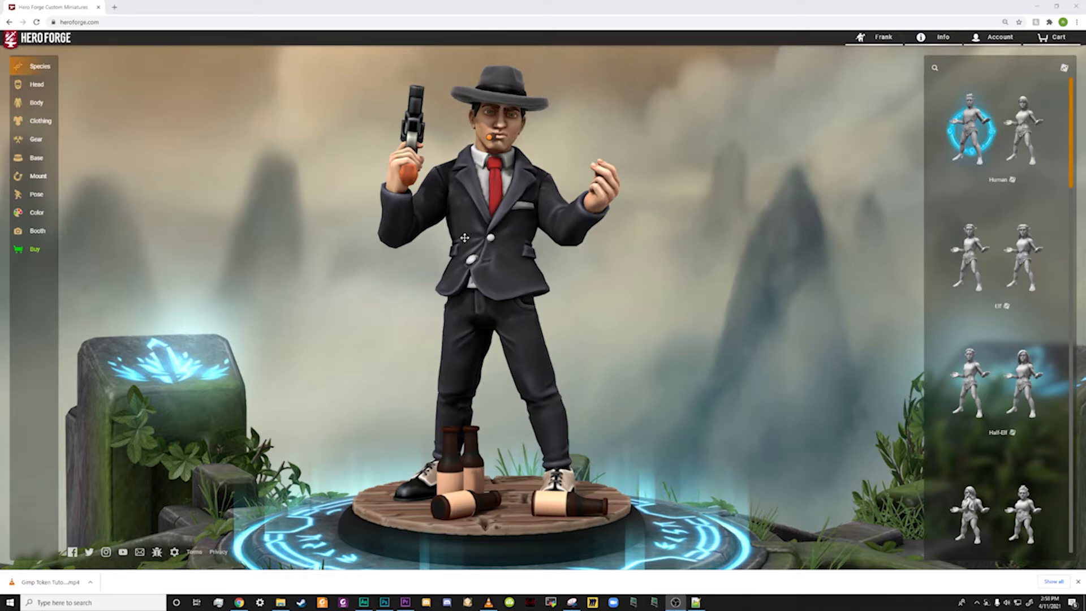
Capture the Hero Forge figure from the hat down to the upper legs with Snipping Tool and copy the snip
click(572, 603)
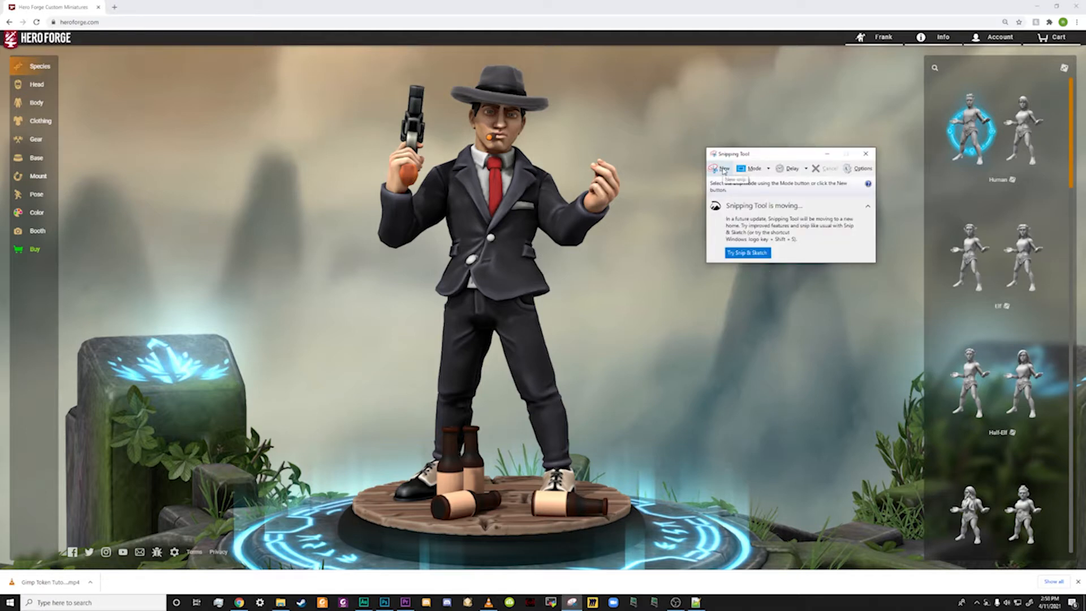
click(724, 169)
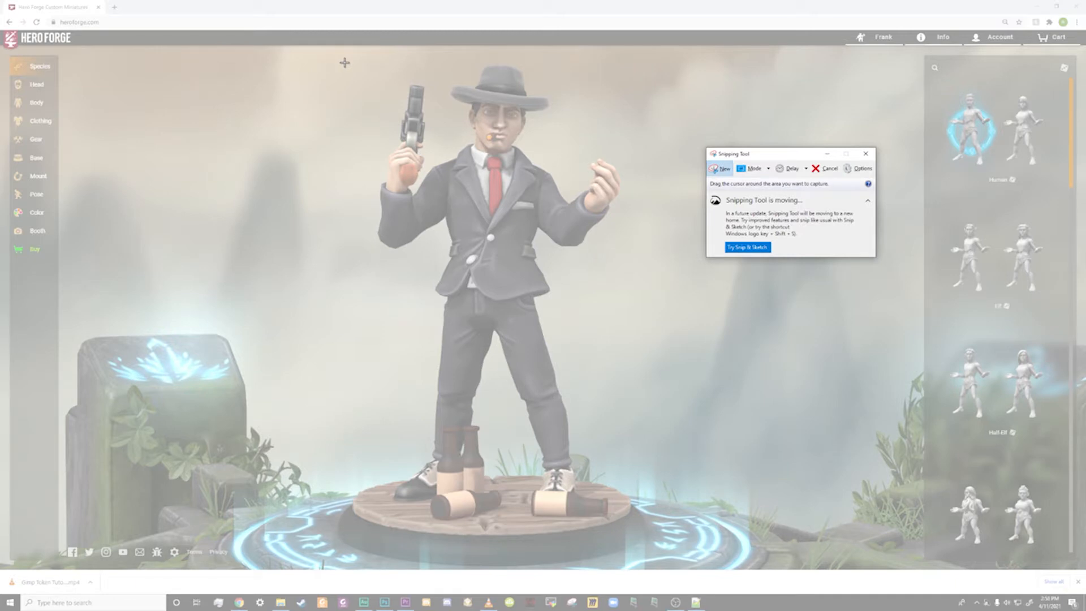
drag(344, 62, 651, 343)
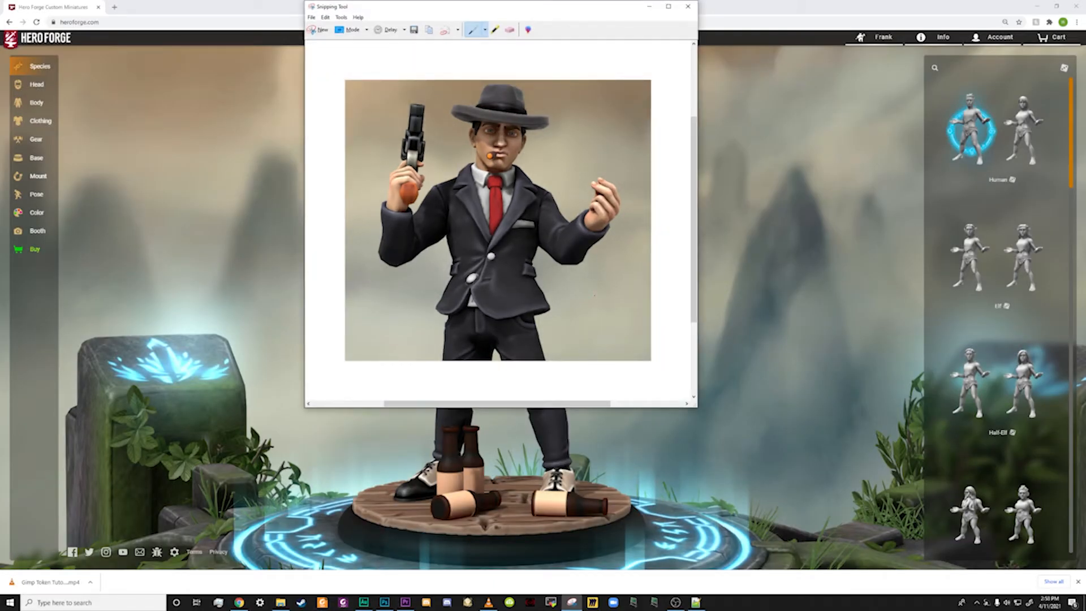
click(327, 17)
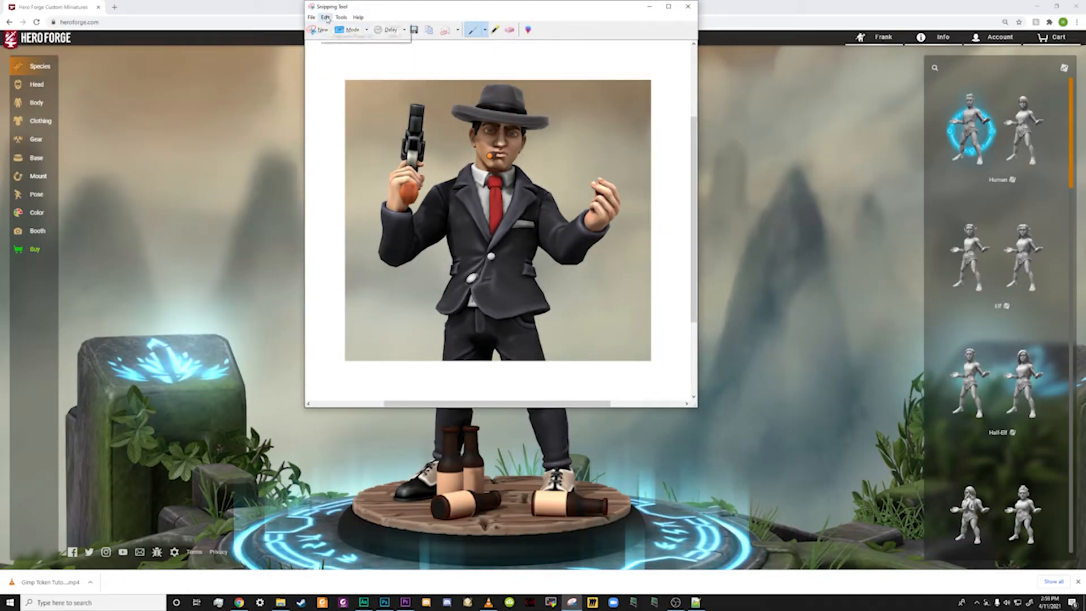
click(335, 27)
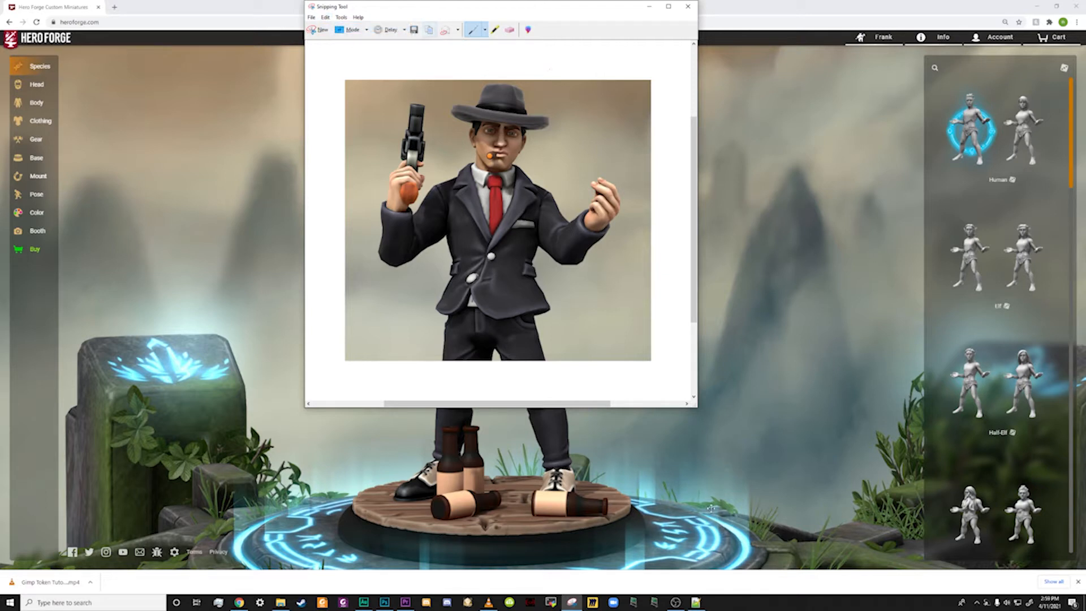
Switch to Photoshop, paste the captured figure as a new layer, and select the figure with Select Subject
click(385, 602)
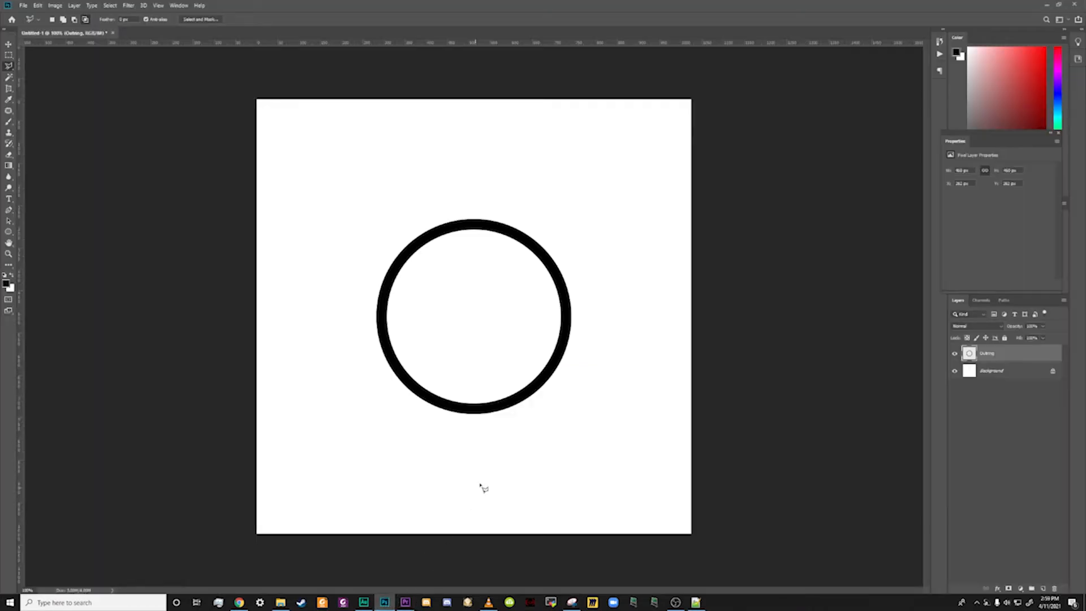
key(ctrl+v)
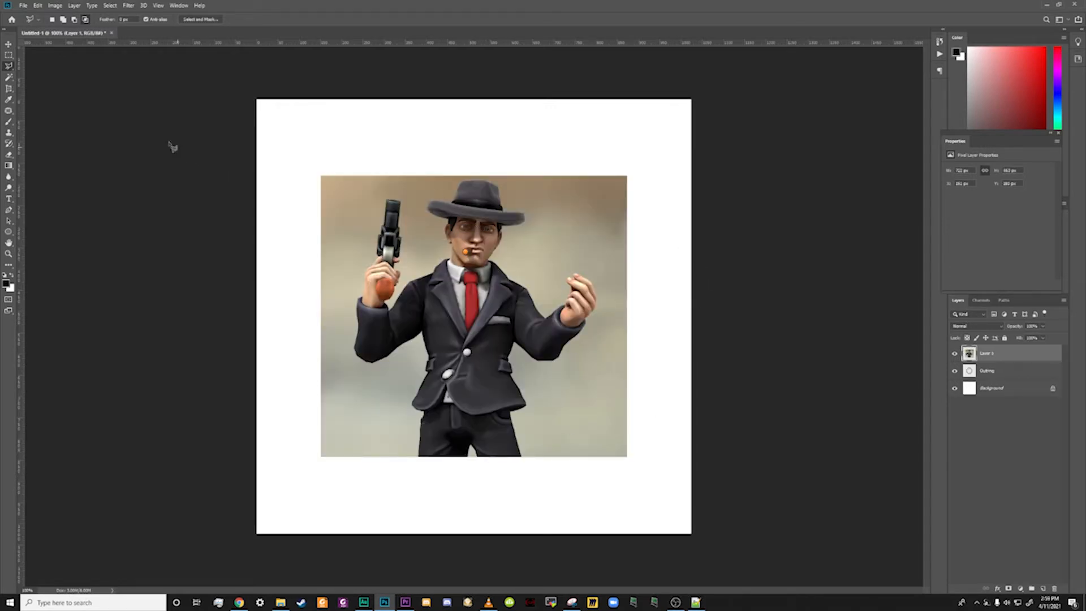
click(9, 78)
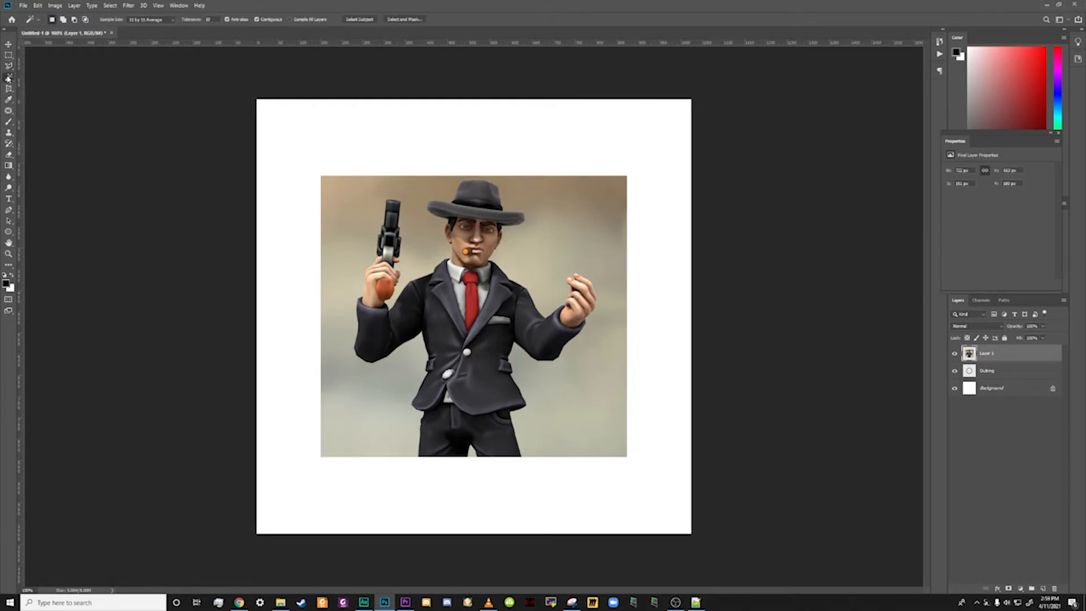
click(361, 22)
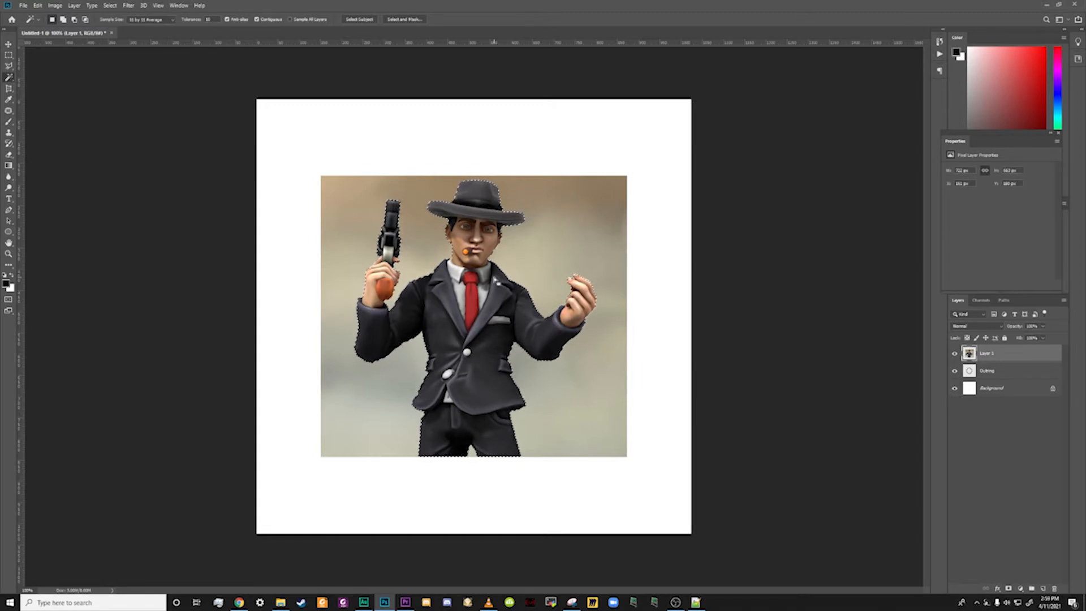
Move the selected figure to its own layer with Layer Via Cut and delete the leftover backdrop layer
key(m)
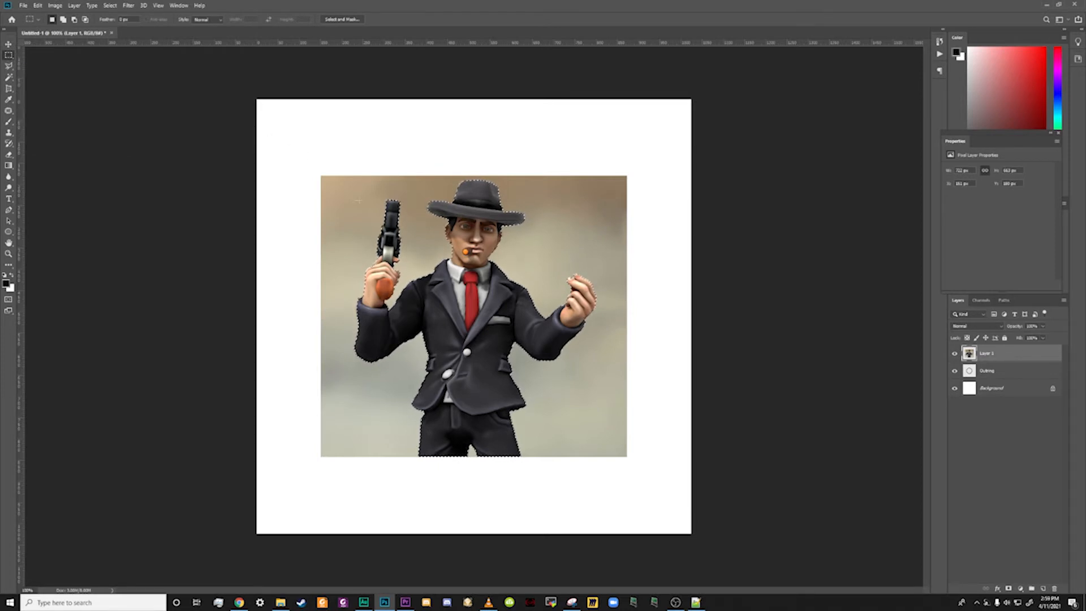
right_click(467, 305)
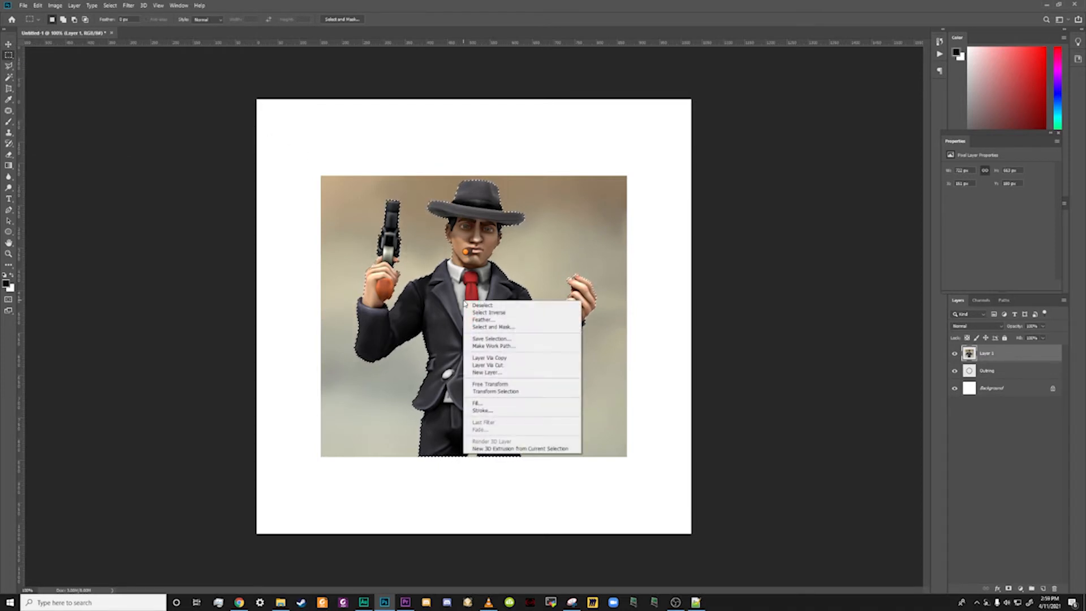
click(500, 366)
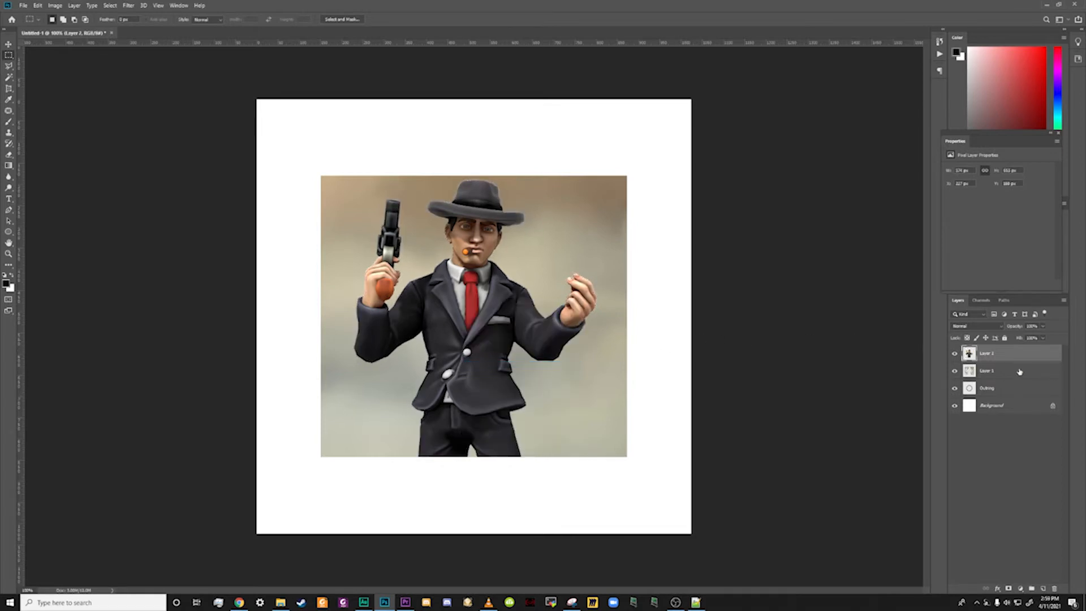
drag(1010, 374, 1055, 589)
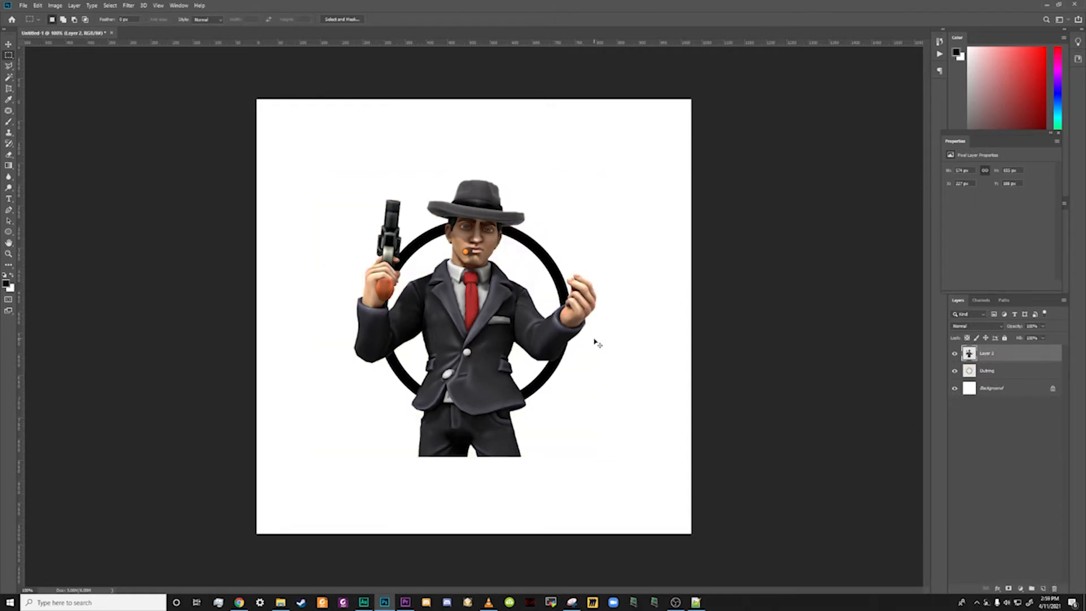
Scale the figure down to about 76% with Free Transform and center it over the black ring
key(ctrl+t)
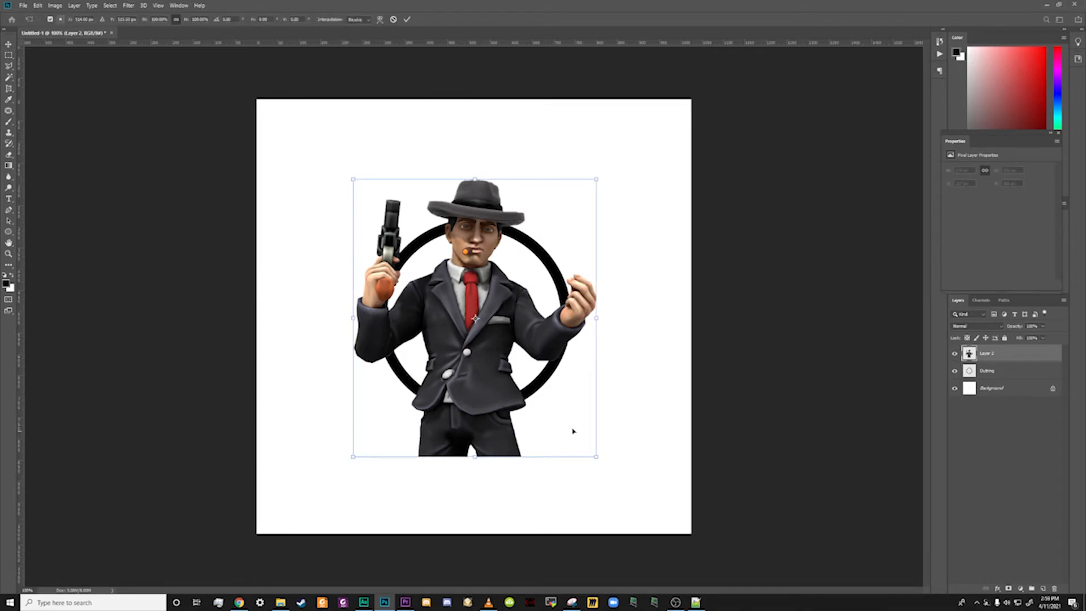
drag(351, 177, 405, 252)
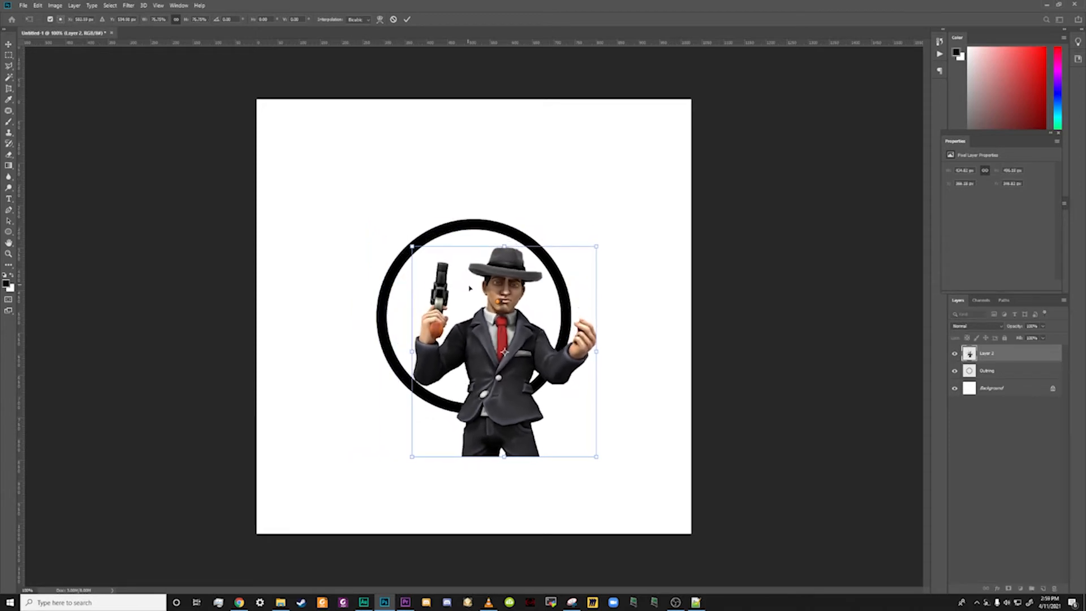
drag(484, 312, 461, 272)
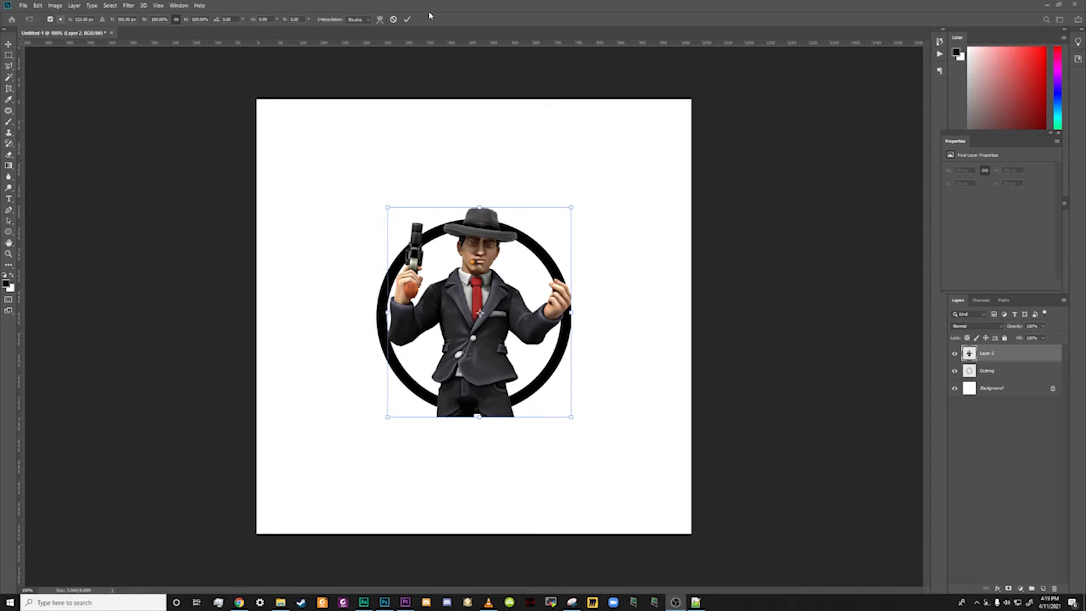
click(407, 20)
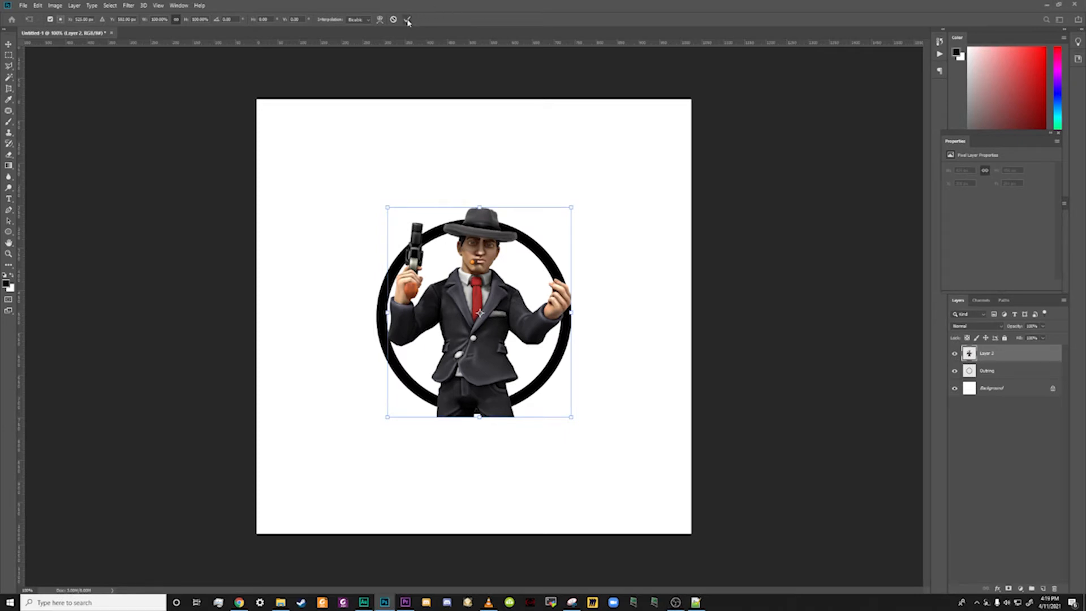
click(407, 20)
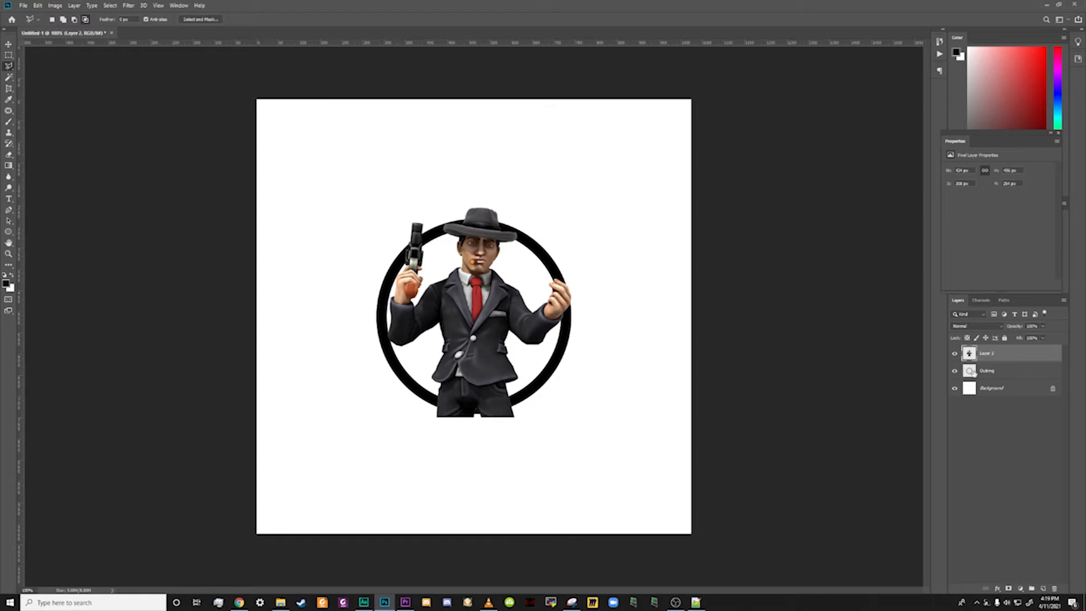
Load the ring's outline as a selection and intersect it with a polygonal lasso area around the figure's legs
ctrl+click(973, 373)
click(85, 20)
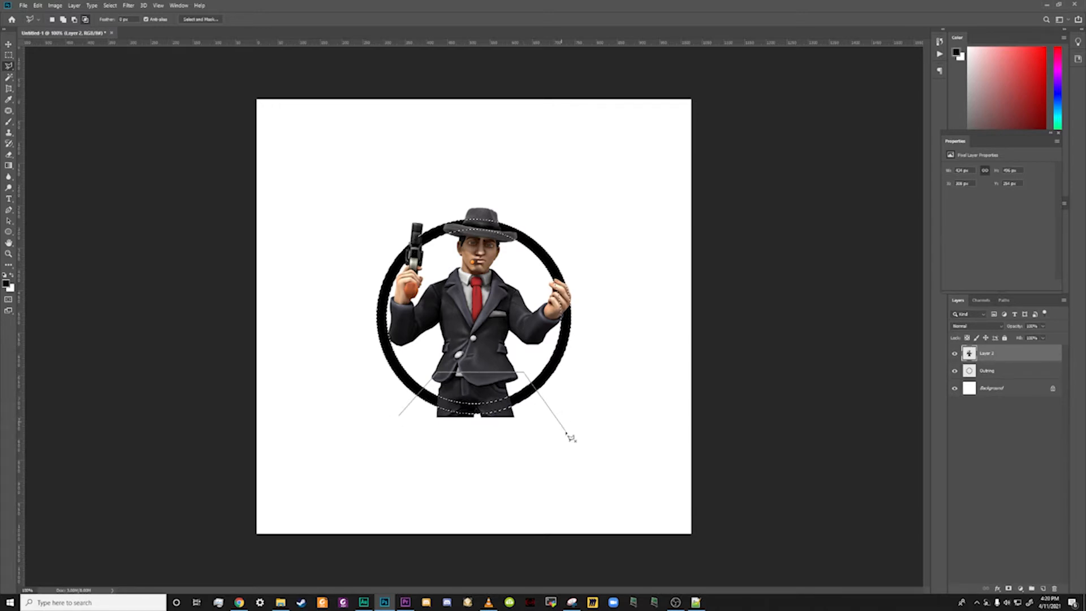
click(493, 446)
click(396, 423)
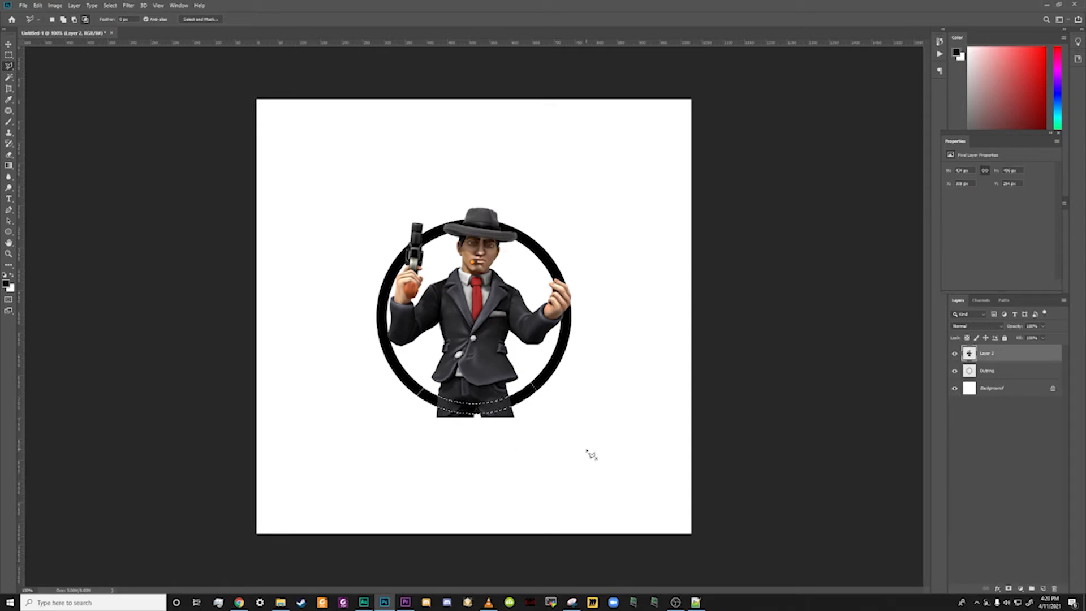
Contract the ring selection by 1 pixel, invert it and add it as a layer mask on the figure's layer
click(109, 6)
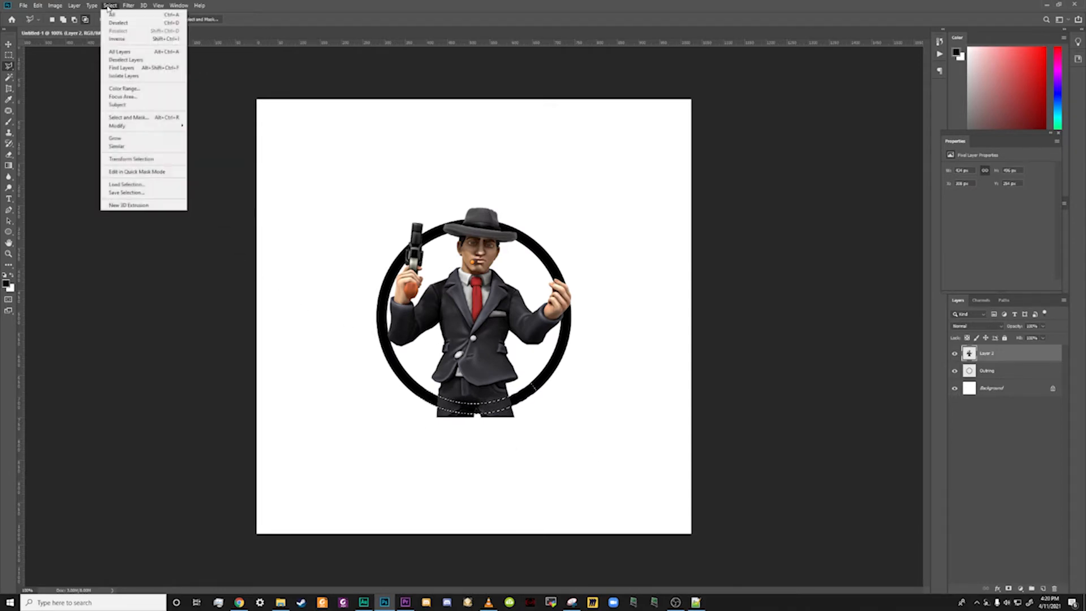
mouse_move(130, 125)
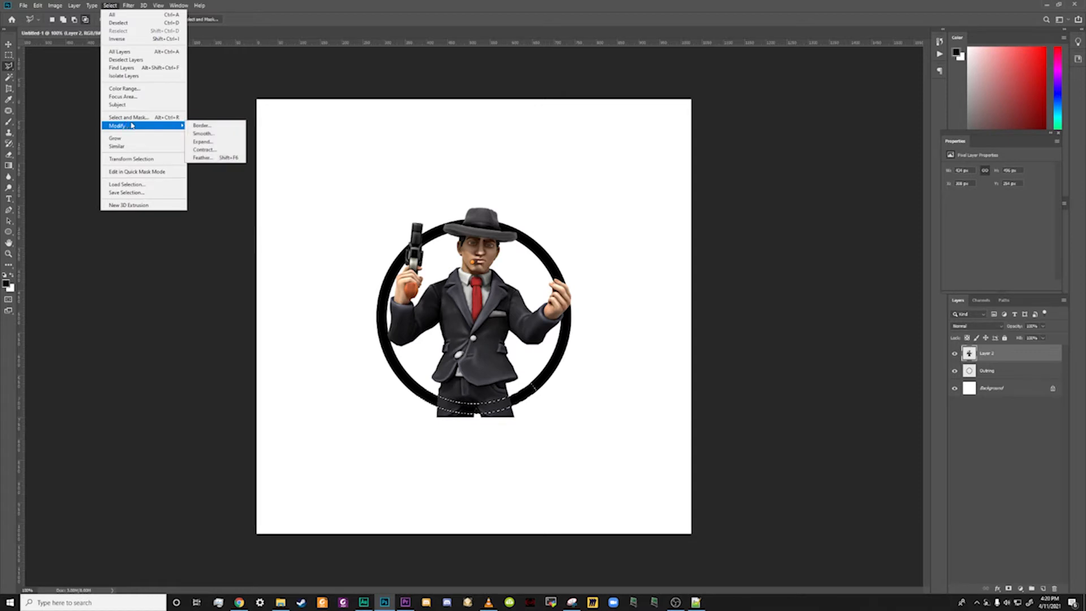
click(203, 150)
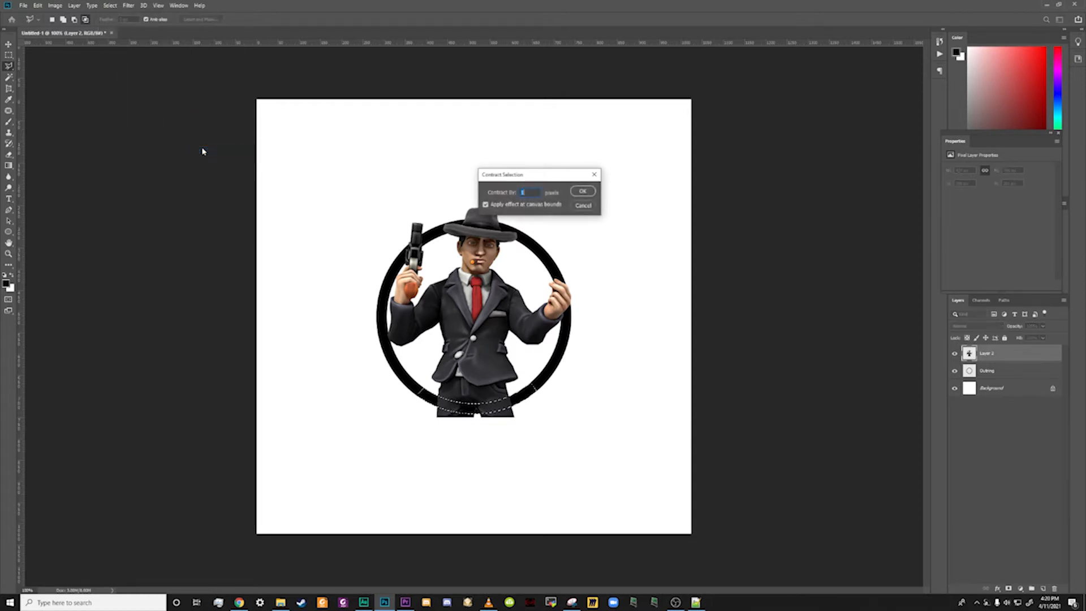
click(584, 192)
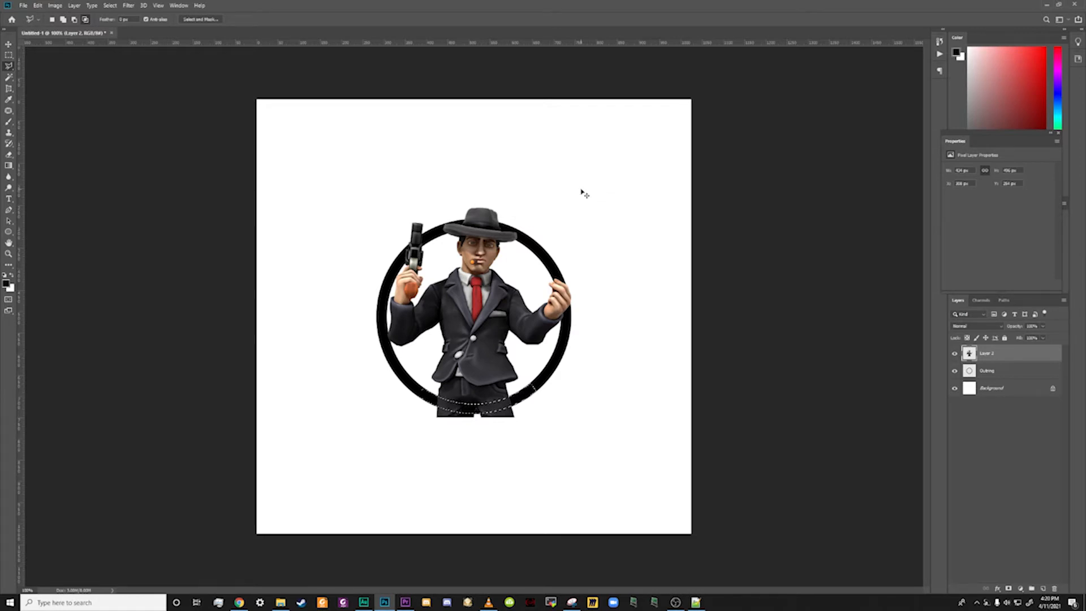
key(ctrl+shift+i)
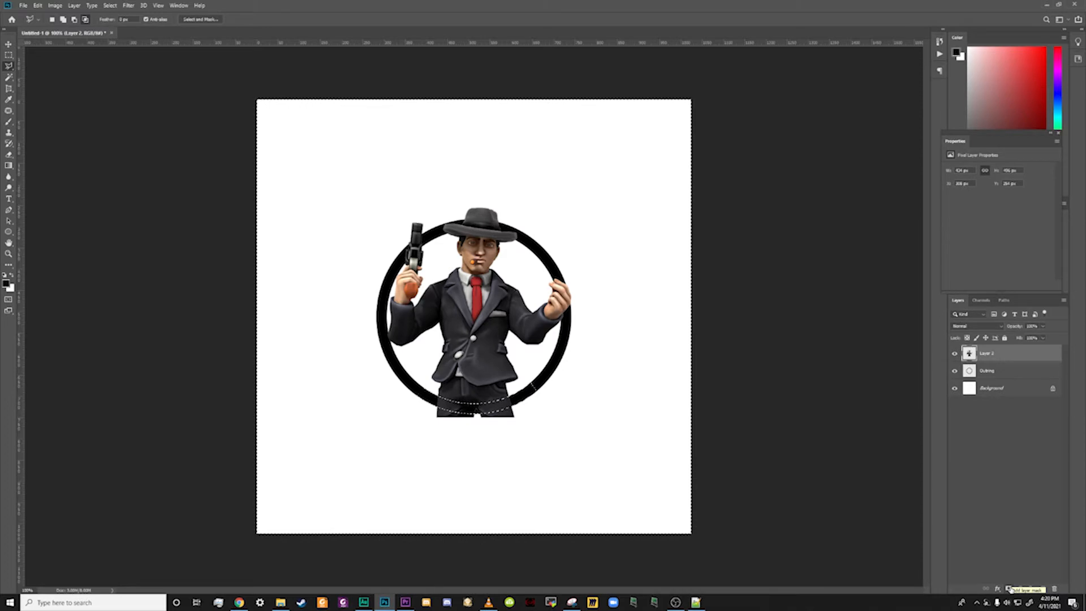
click(1010, 589)
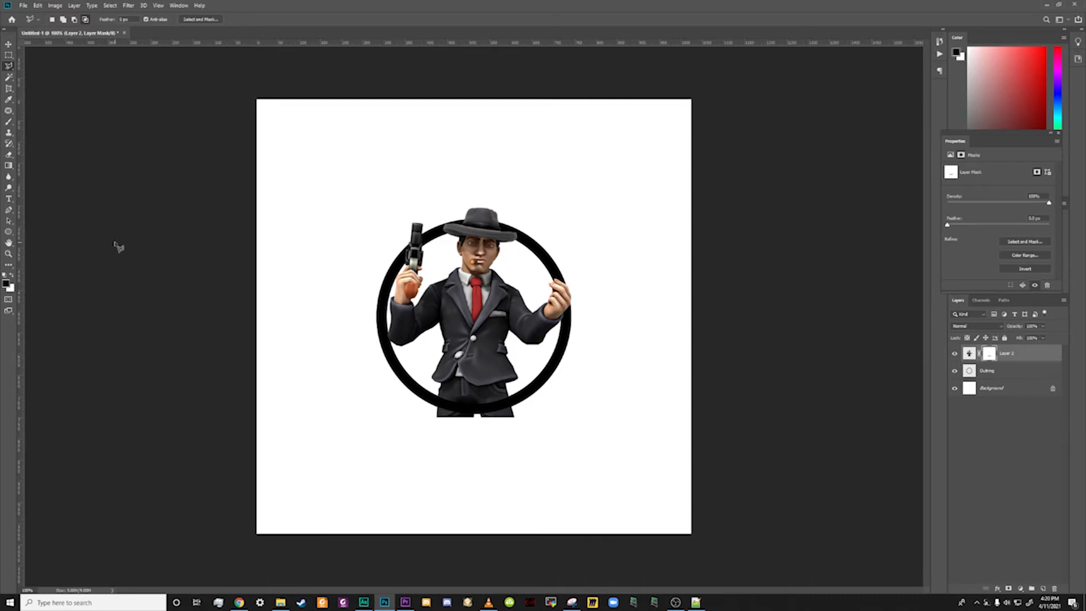
Paint black on the figure's mask with a Hard Round brush to hide the legs below the ring
click(9, 123)
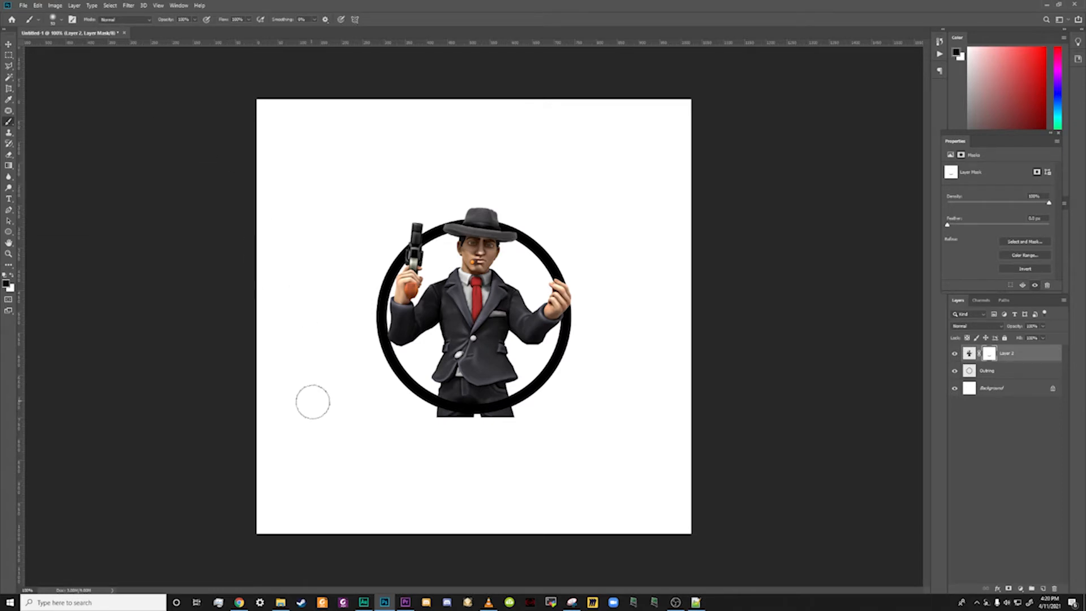
click(60, 21)
click(31, 84)
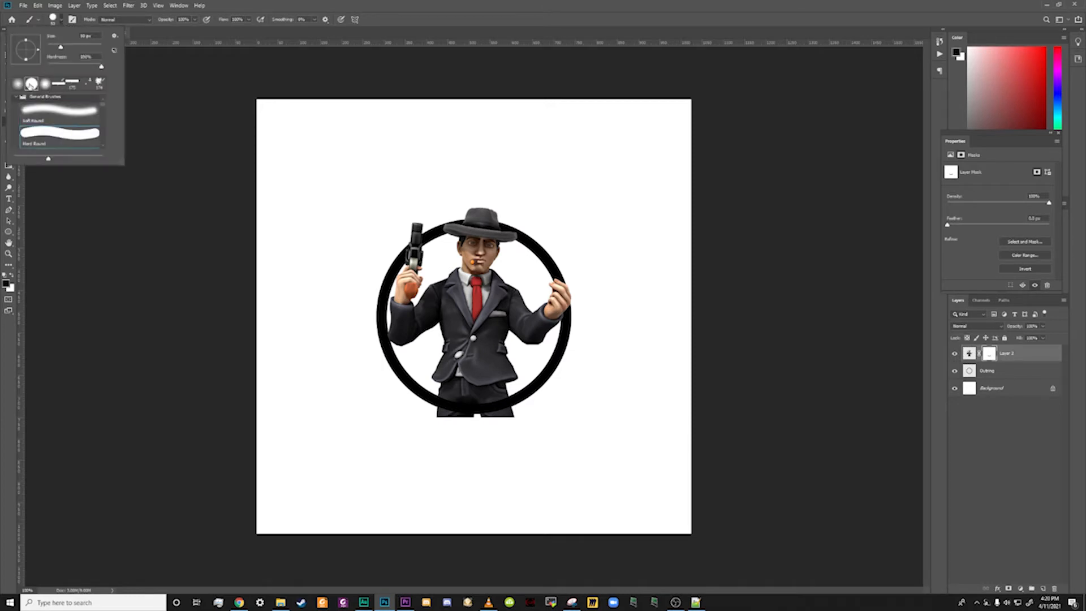
click(280, 228)
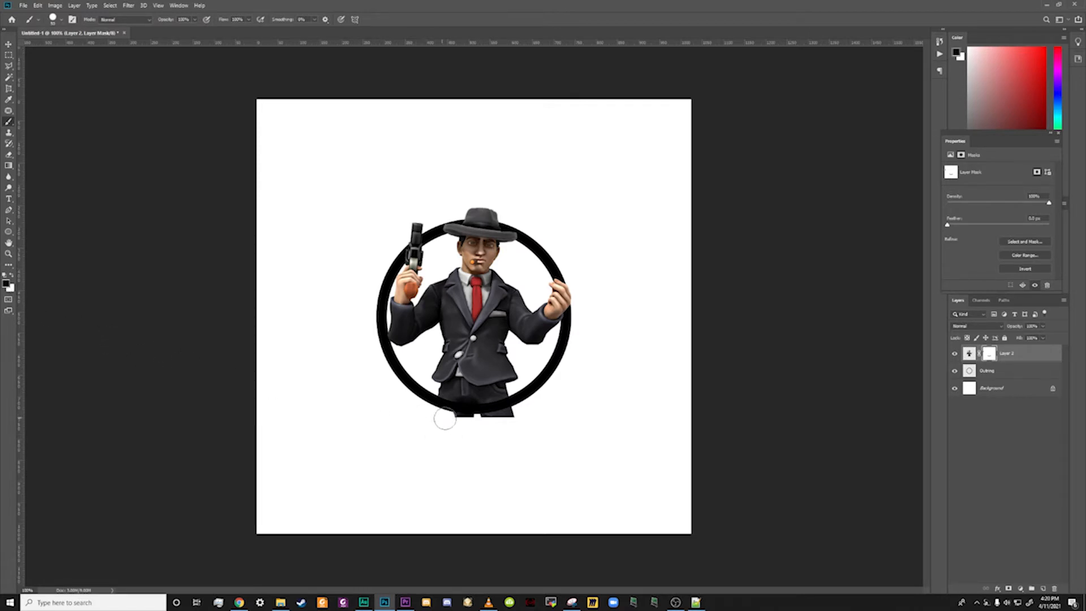
drag(459, 422, 514, 417)
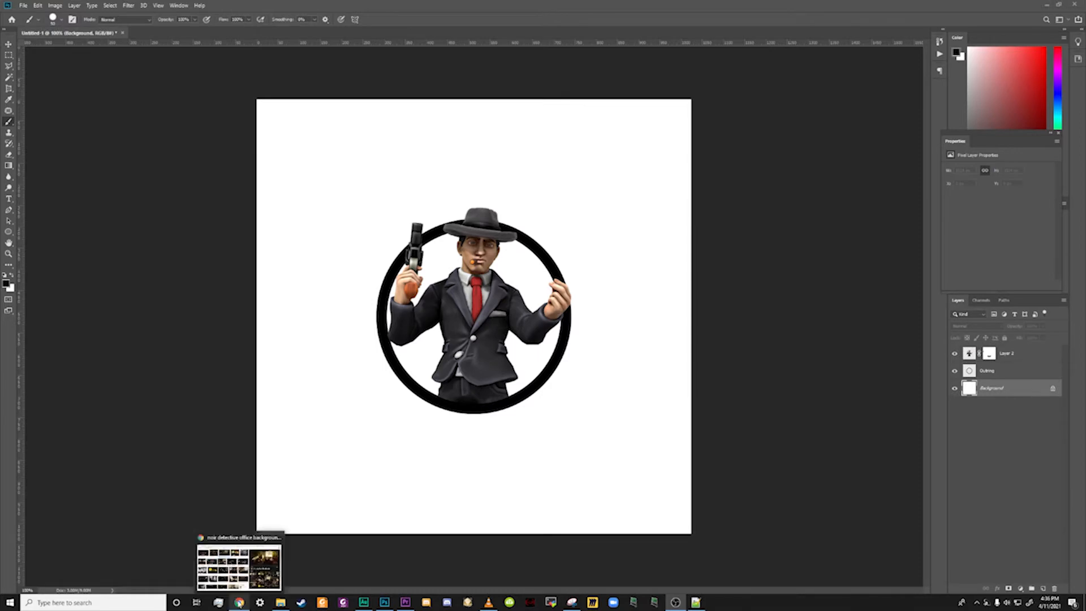
Capture the previewed noir detective office image in Chrome with Snipping Tool and paste it into Photoshop directly above the Background layer
click(240, 602)
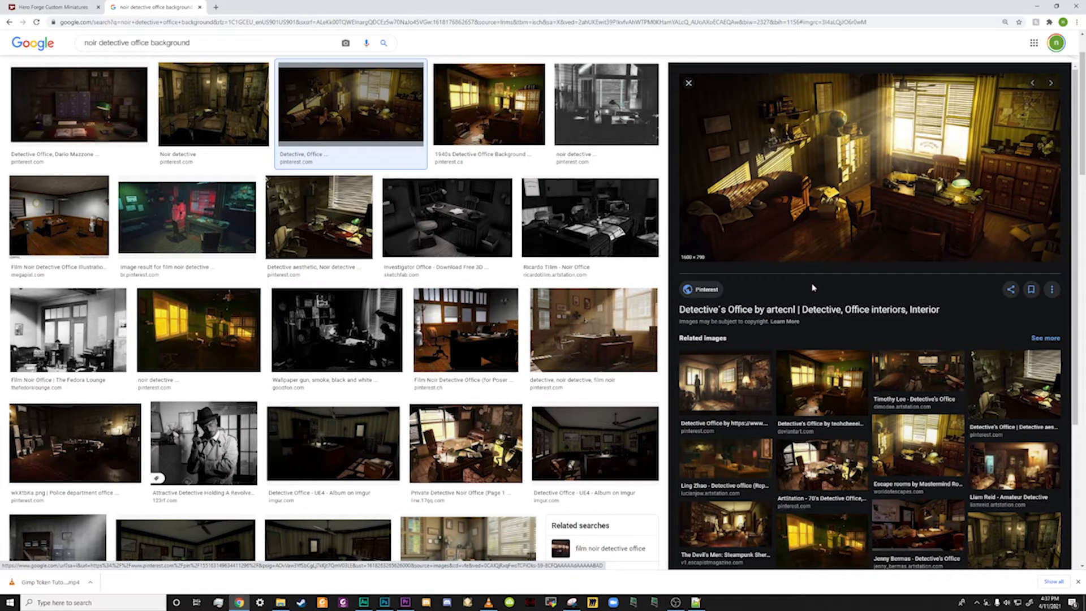
click(572, 602)
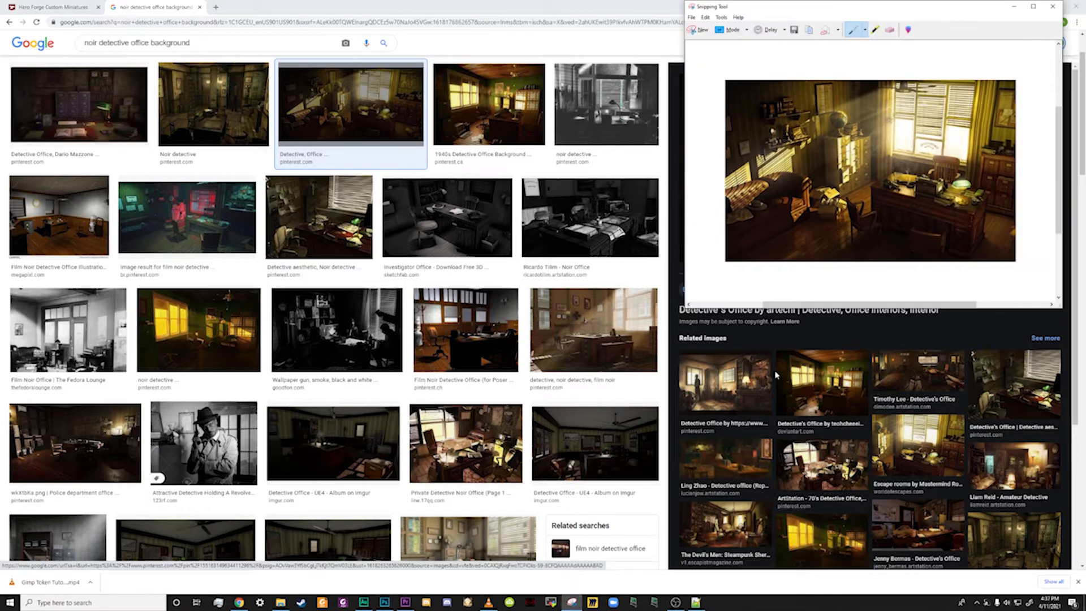
click(699, 29)
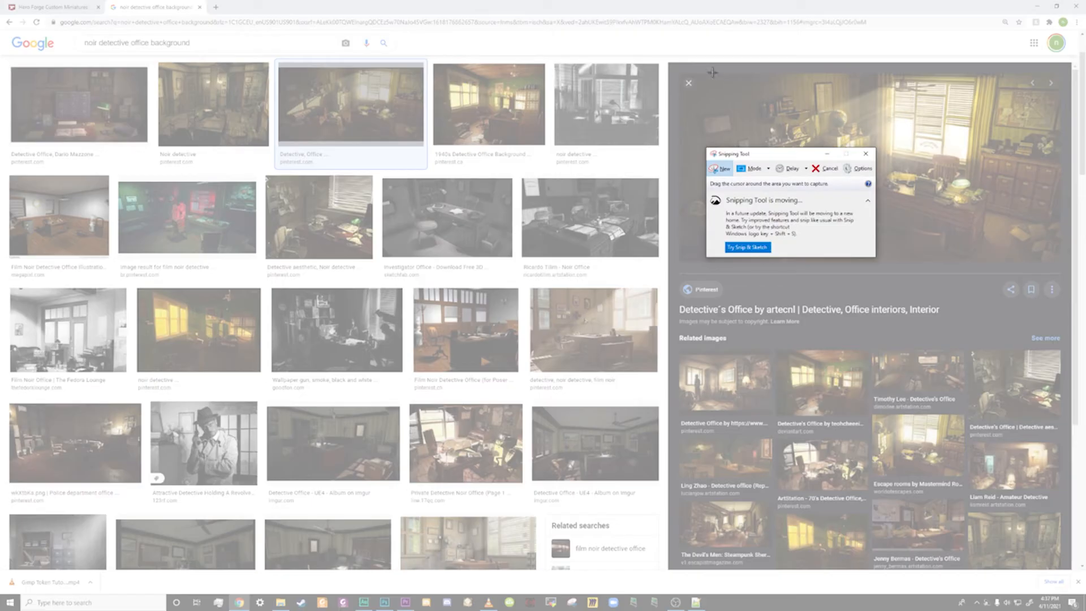
drag(728, 79, 1028, 260)
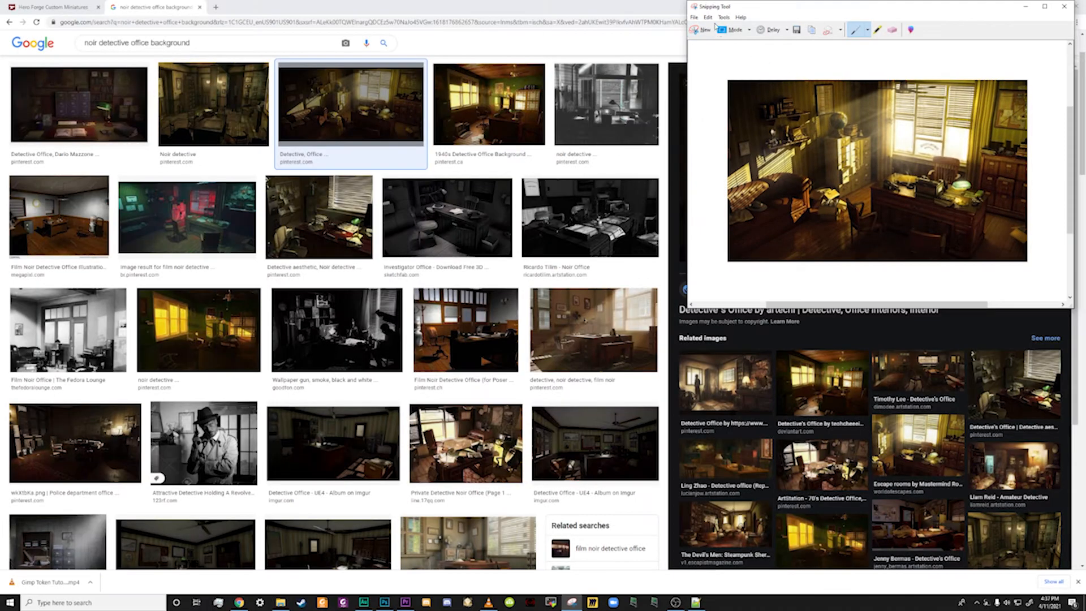
click(708, 18)
click(714, 28)
click(385, 602)
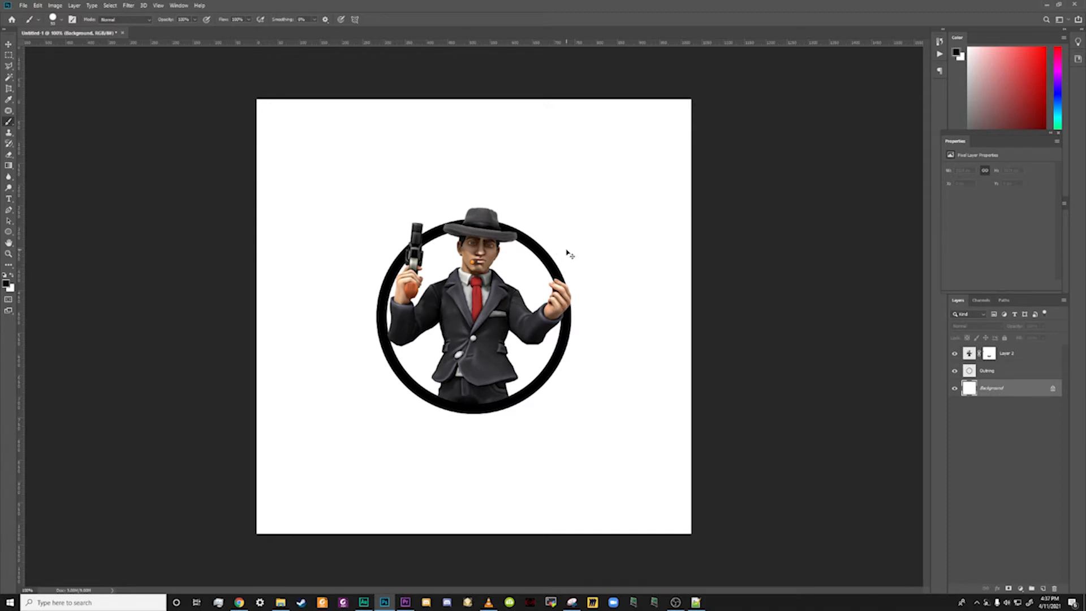
key(ctrl+v)
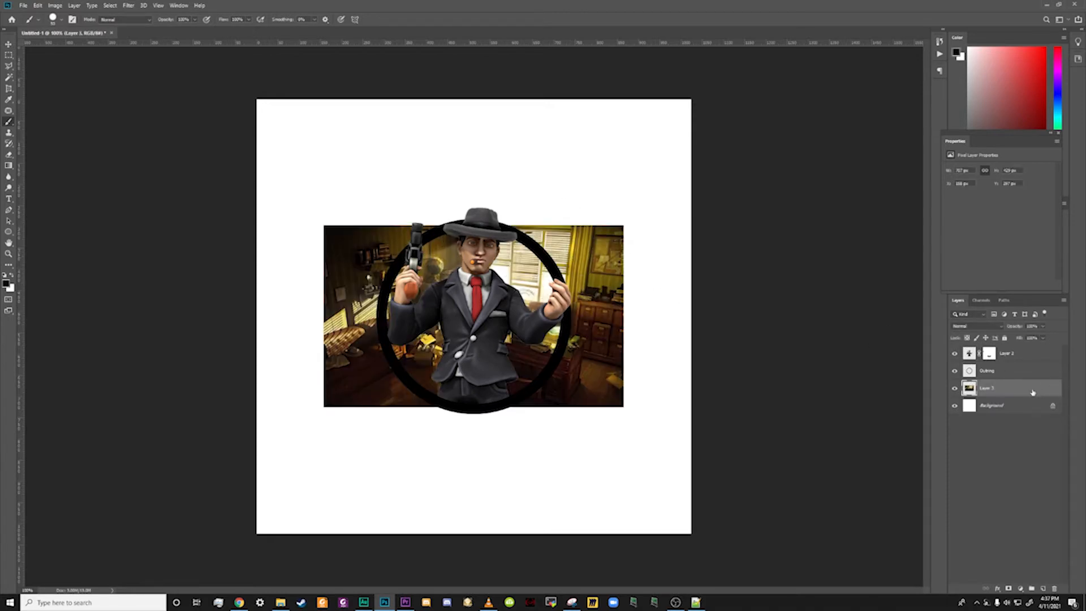
Draw a circular selection along the middle of the ring's band, delete the office image outside it, and deselect
click(9, 57)
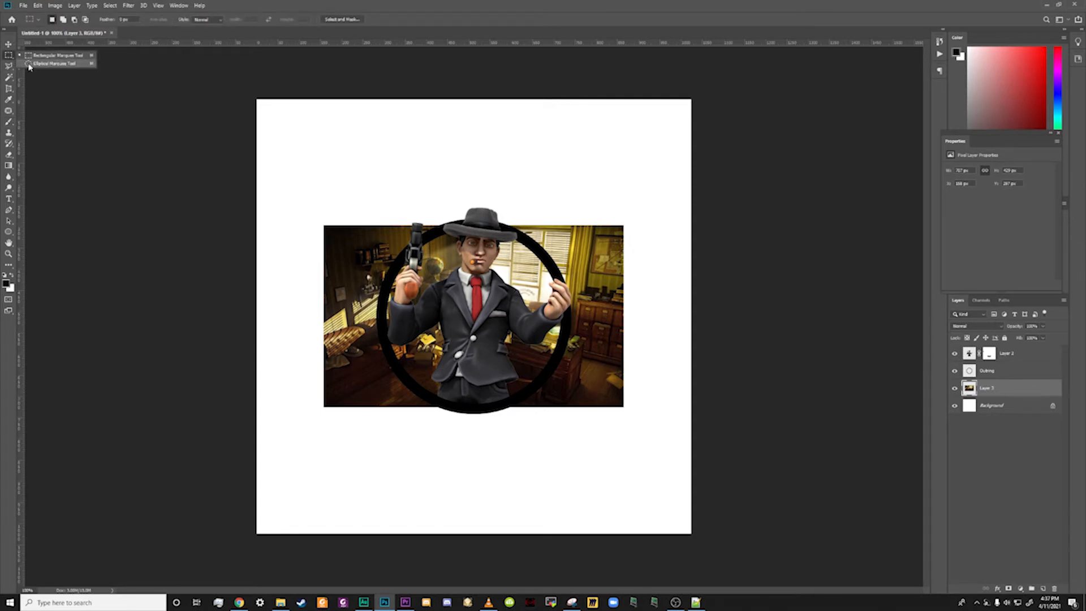
click(29, 65)
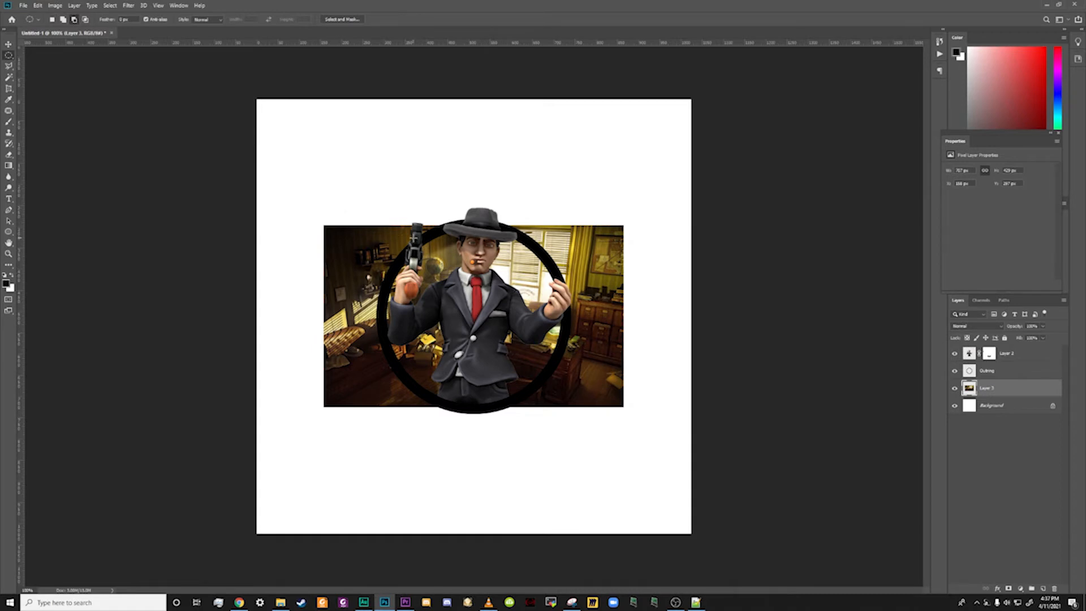
mouse_move(419, 236)
mouse_down()
mouse_move(589, 405)
mouse_move(553, 394)
mouse_move(566, 409)
mouse_up()
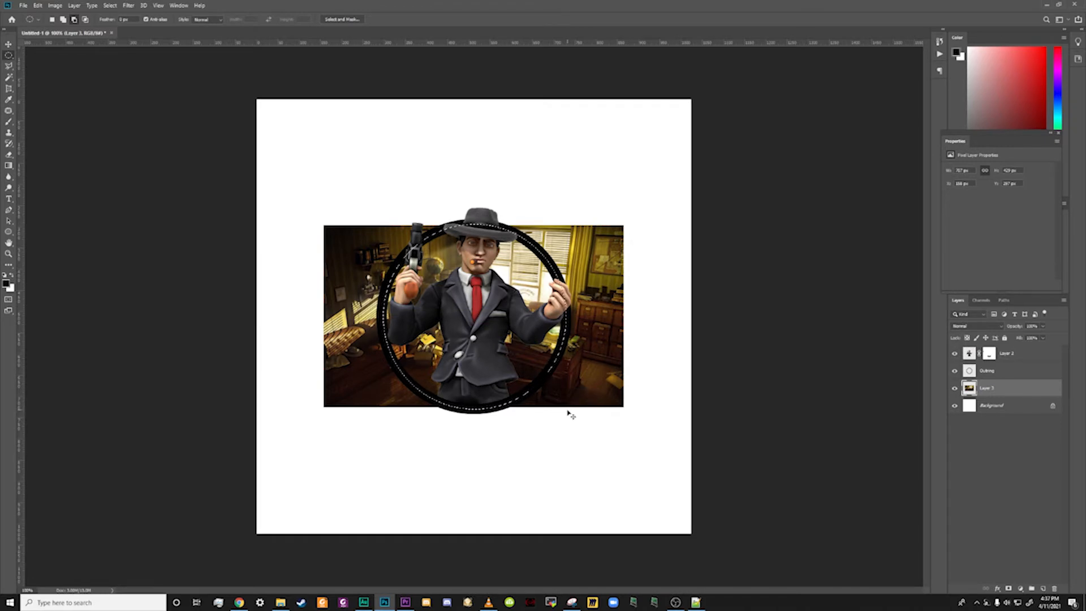
key(ctrl+shift+i)
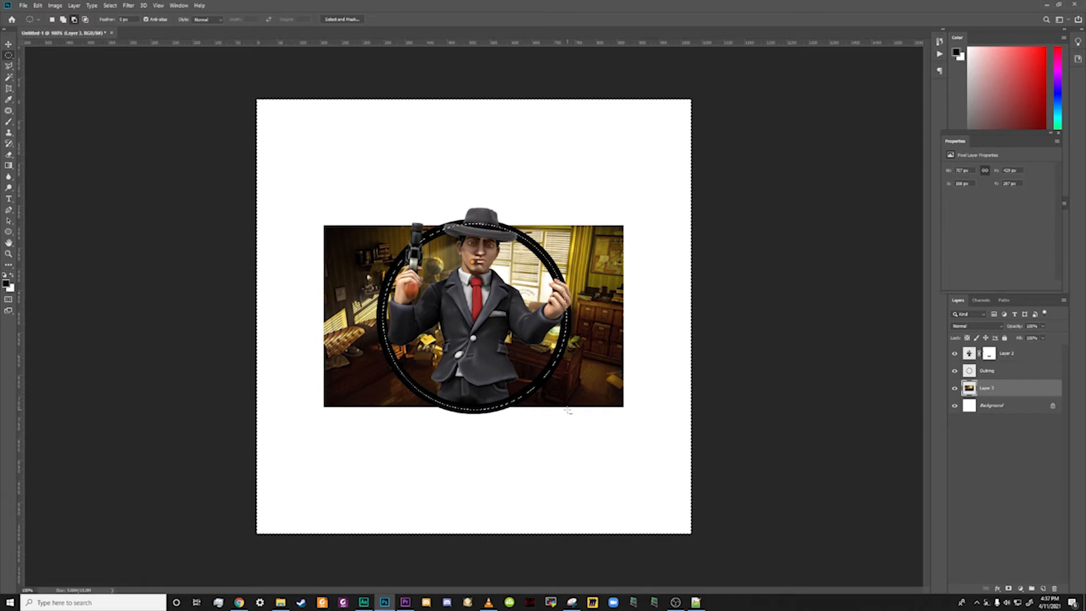
key(Delete)
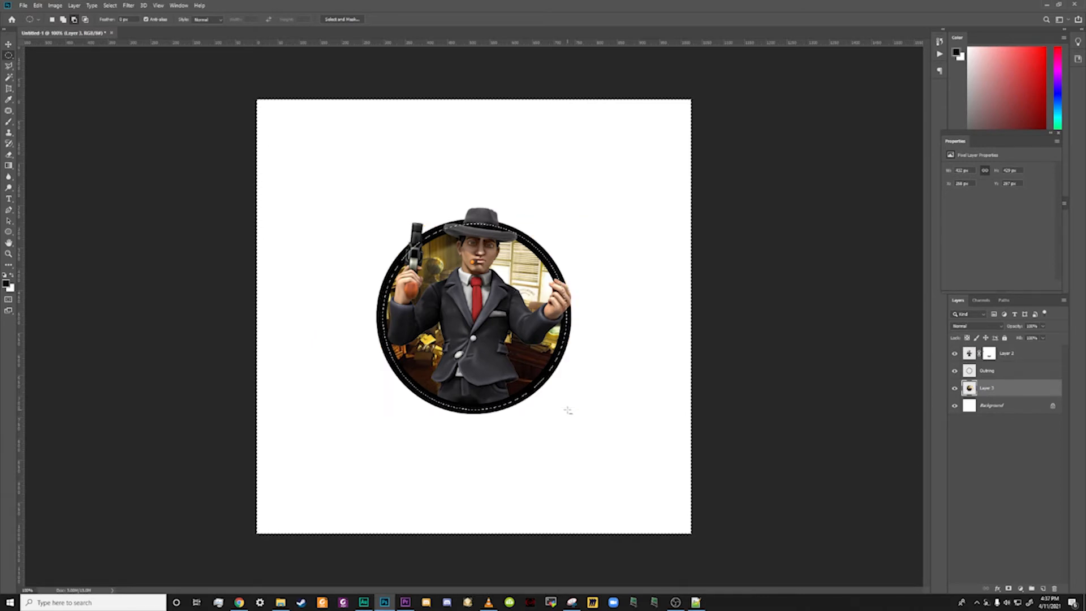
key(ctrl+d)
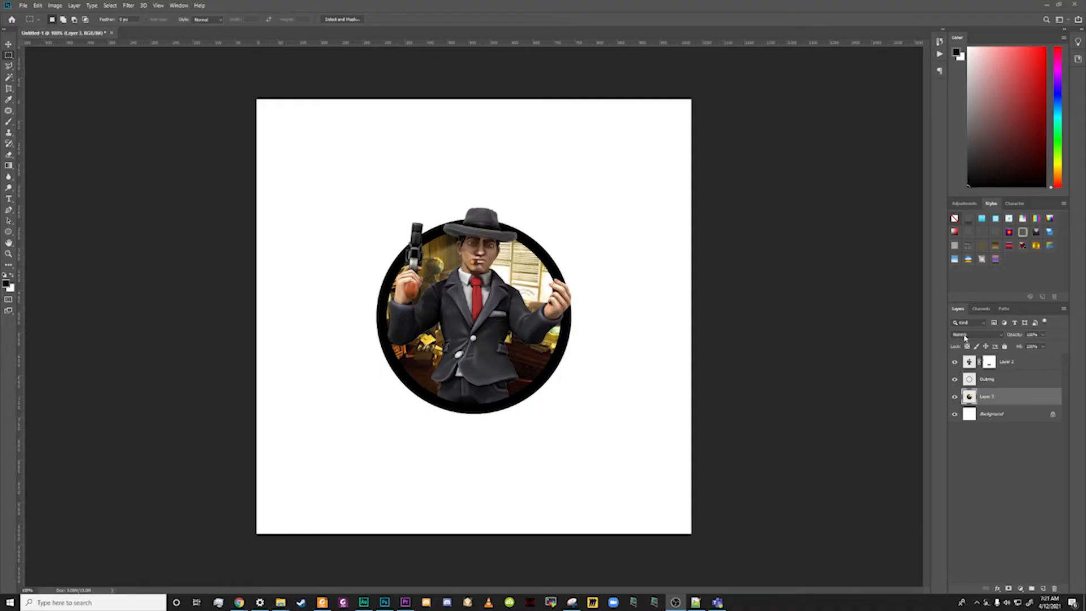
Load the Regal_Gold style file and apply its gold style to the ring layer
click(1065, 205)
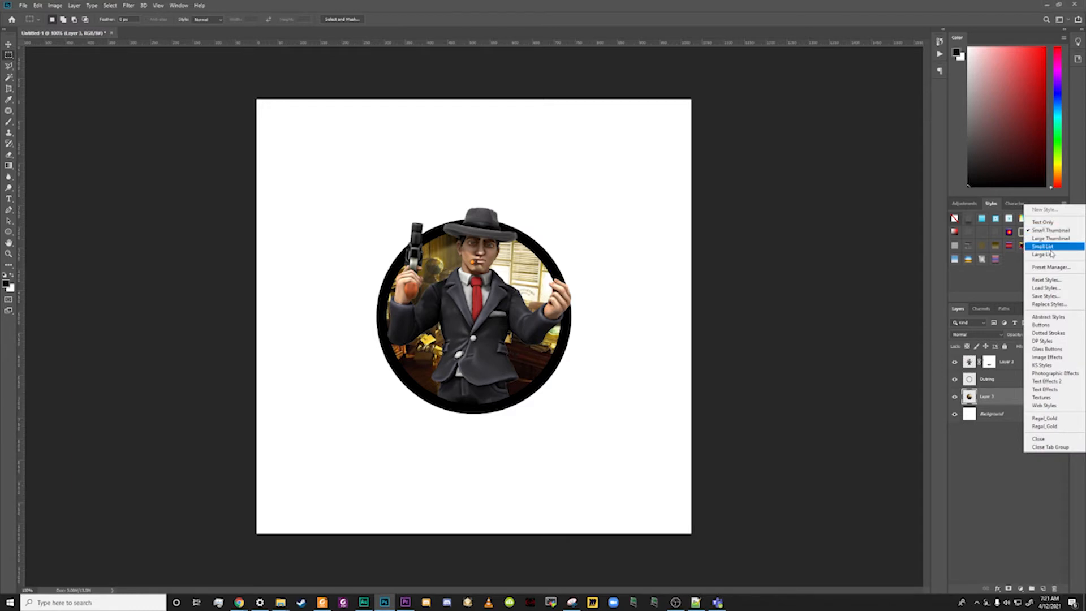
click(1051, 289)
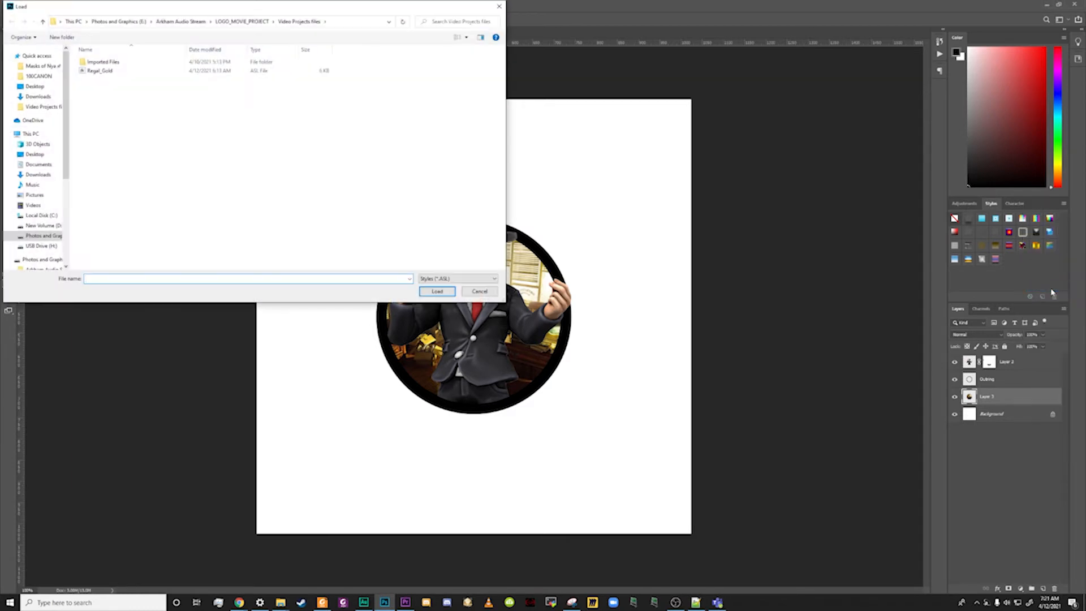
double_click(101, 71)
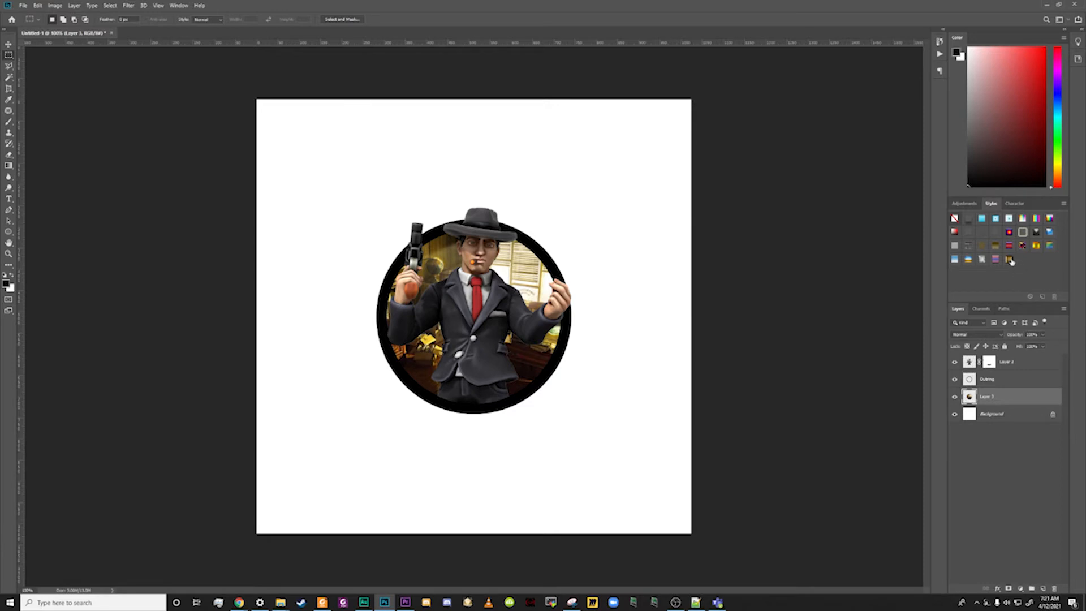
click(1000, 385)
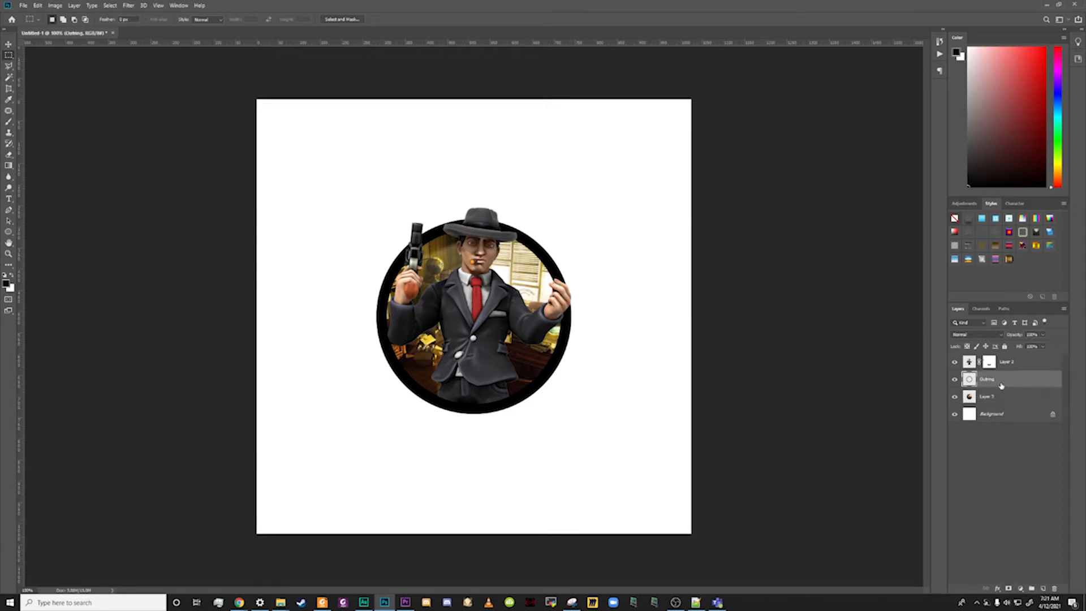
click(1010, 261)
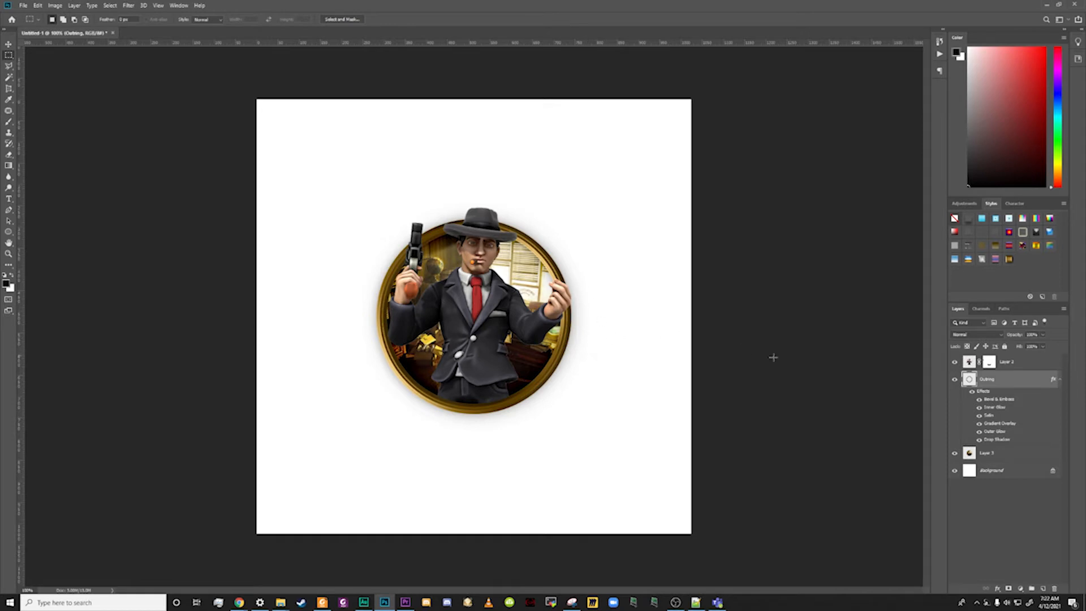
Try a red start colour stop in the gradient of the ring's Gradient Overlay effect
double_click(1002, 426)
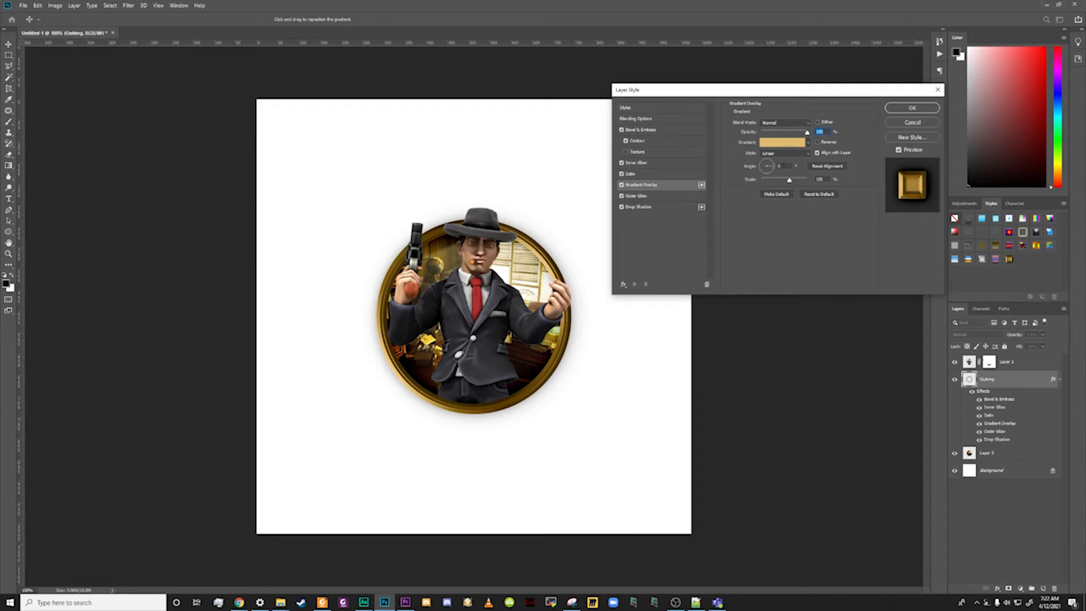
click(775, 144)
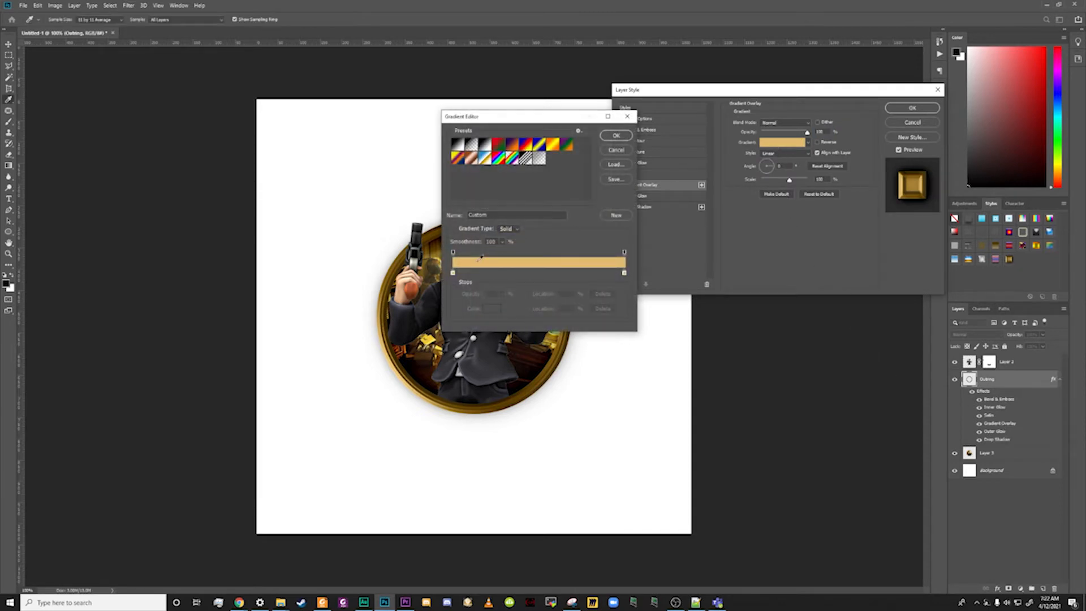
click(452, 273)
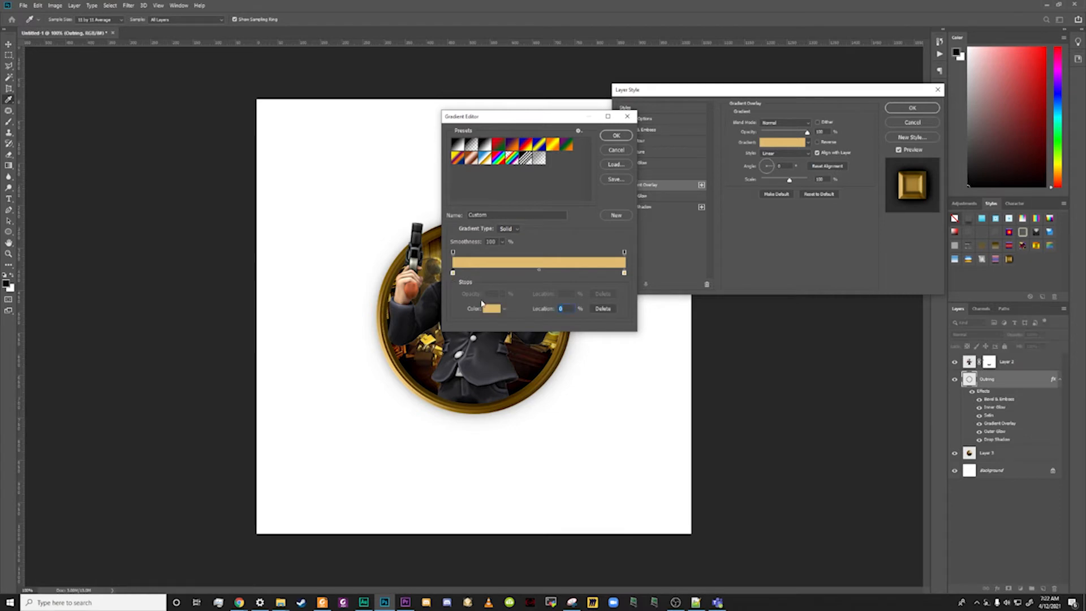
click(490, 309)
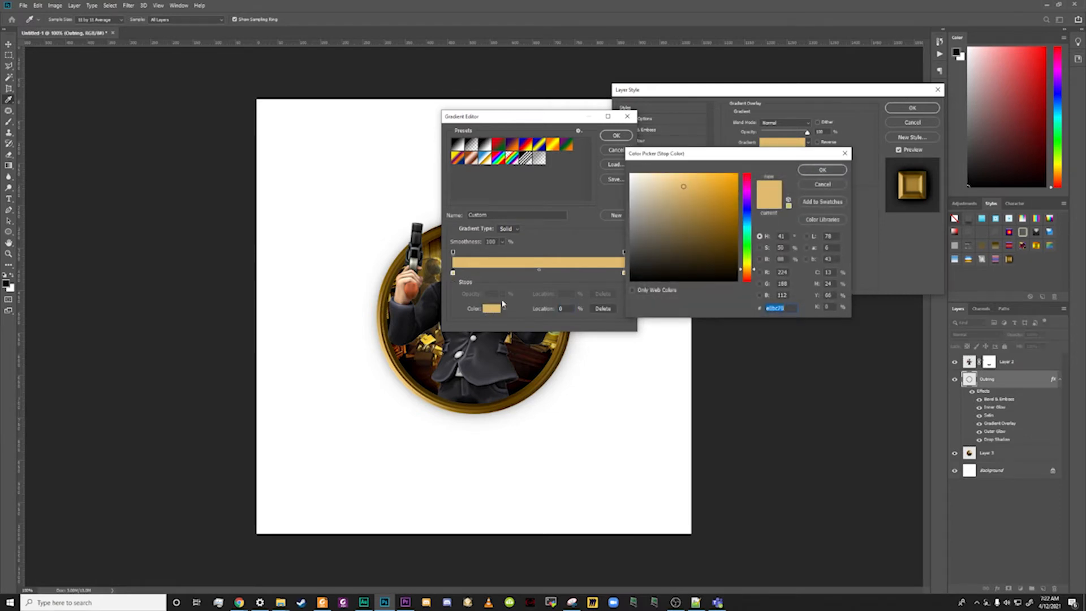
click(749, 281)
click(730, 194)
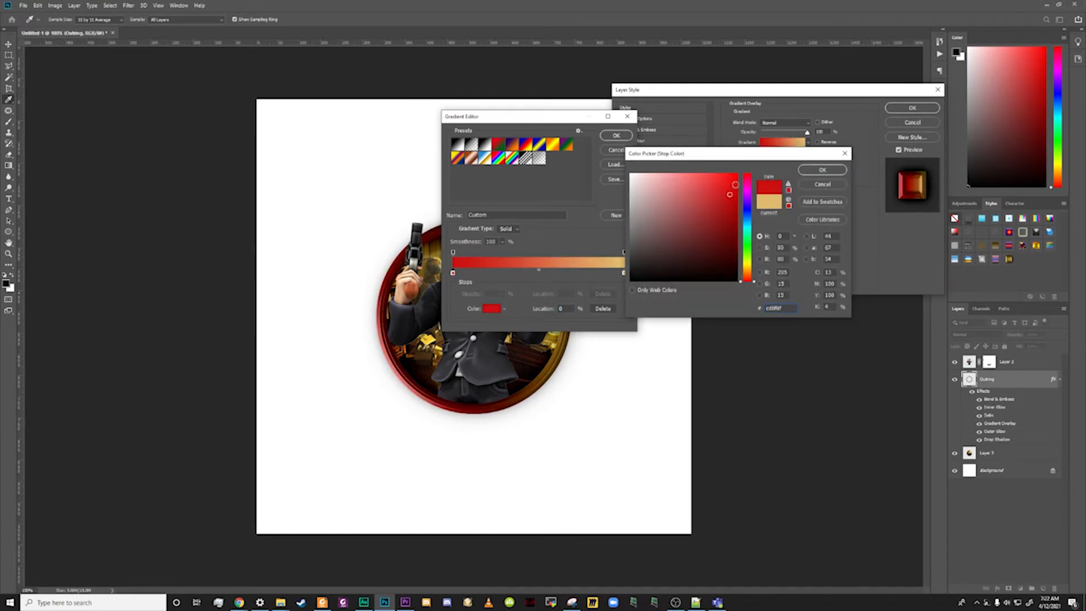
click(829, 172)
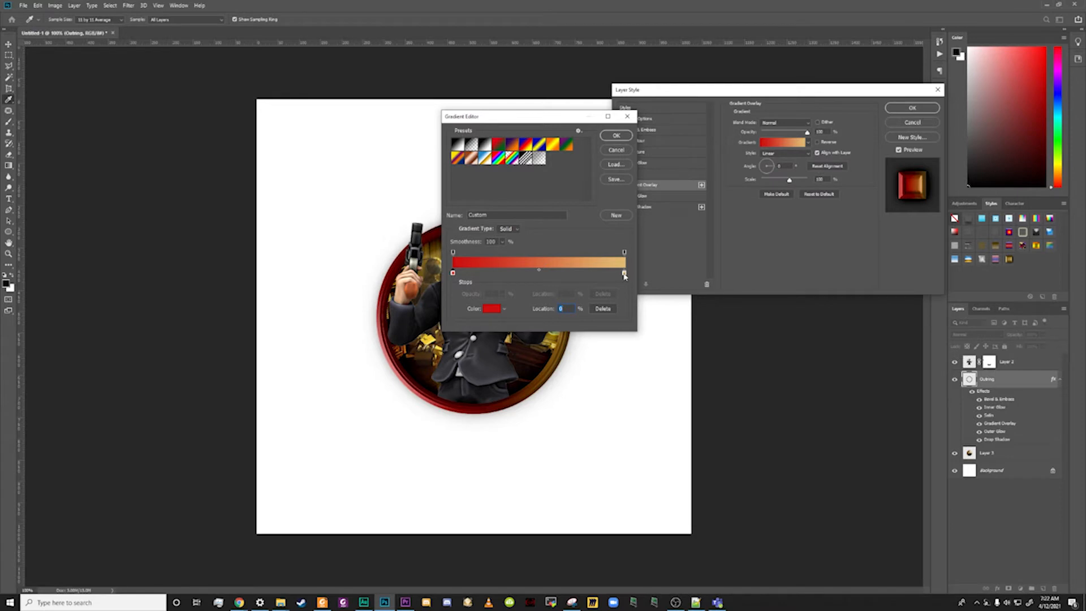
Try a matching red for the gradient's end stop, then discard the ring's Layer Style changes
double_click(624, 274)
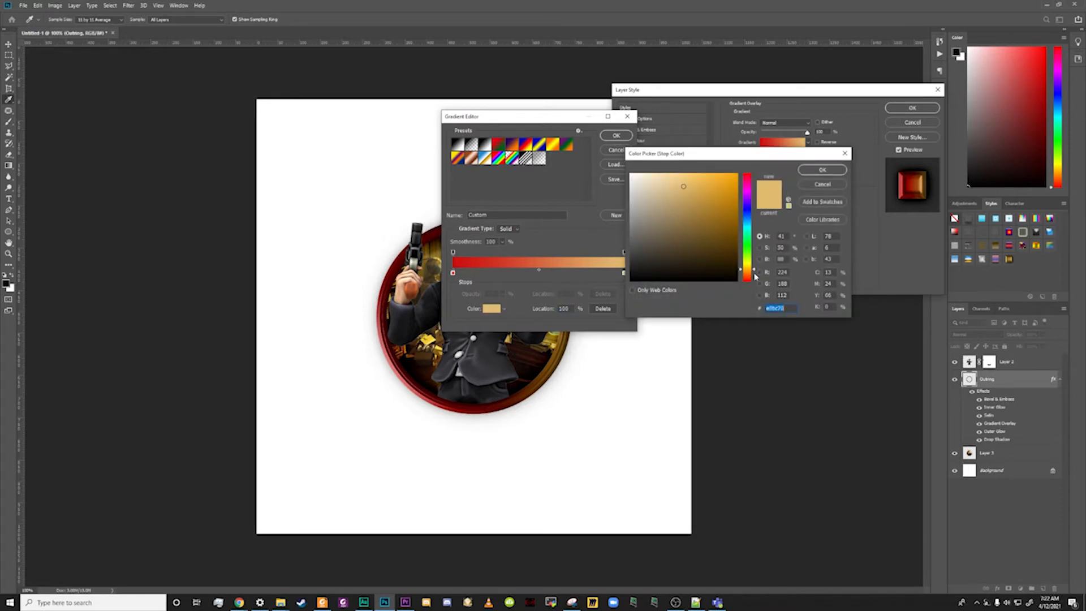
drag(754, 272, 754, 284)
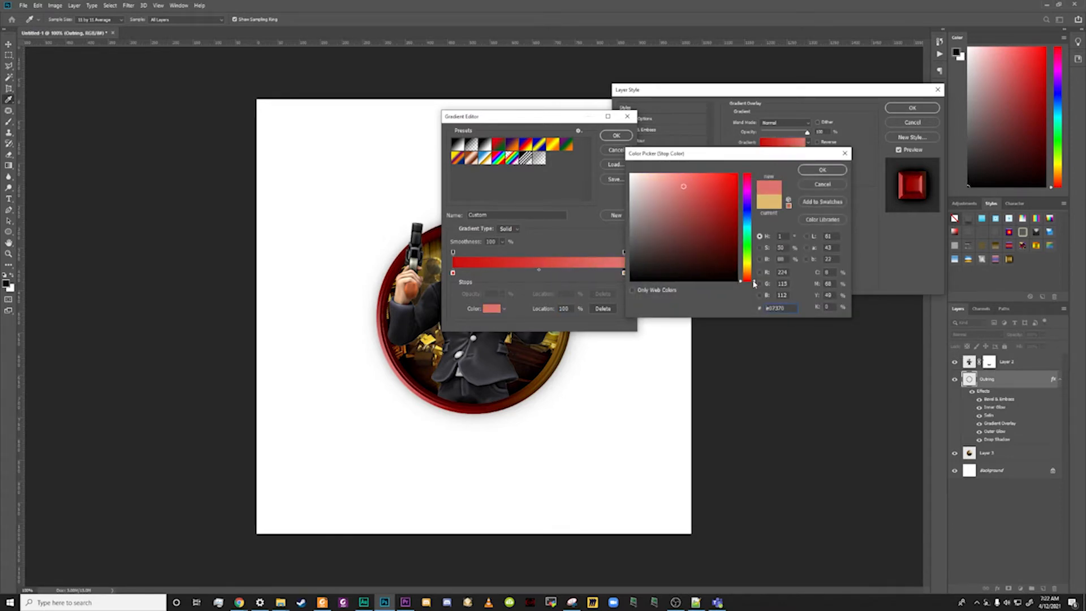
click(735, 198)
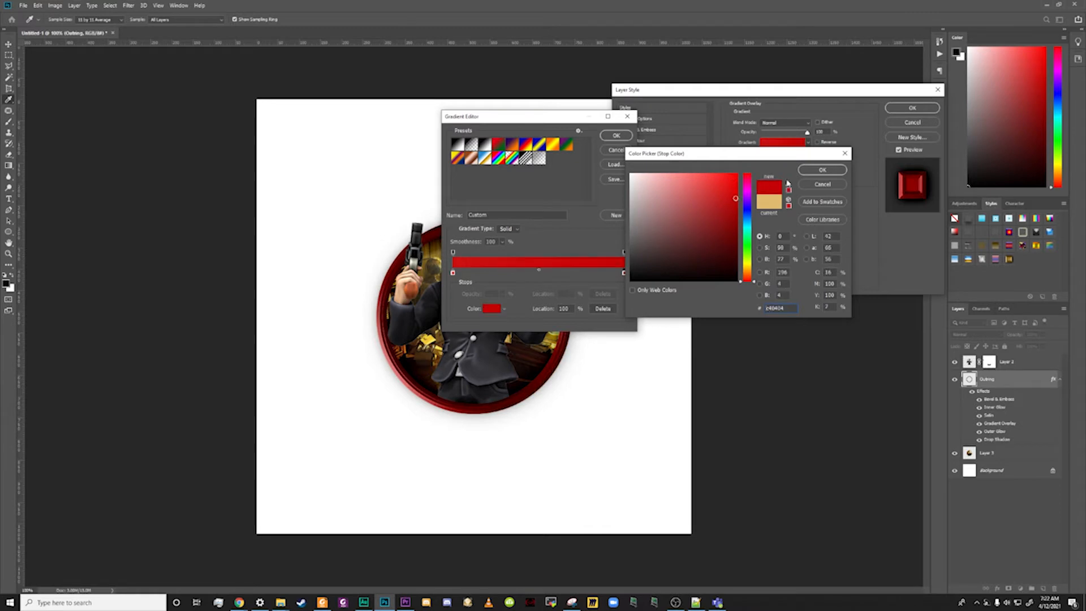
click(819, 170)
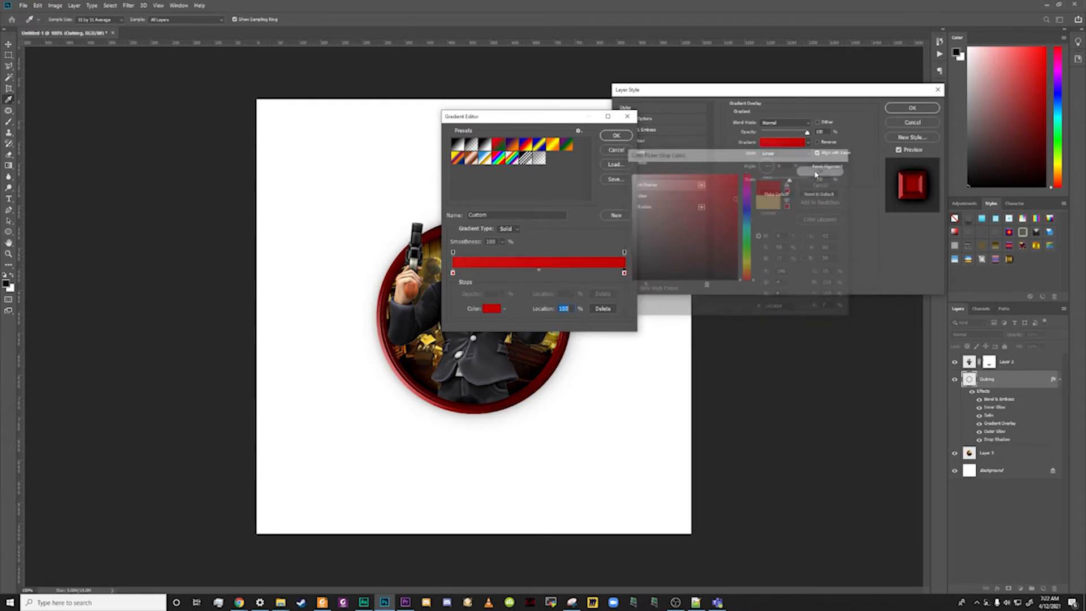
click(617, 136)
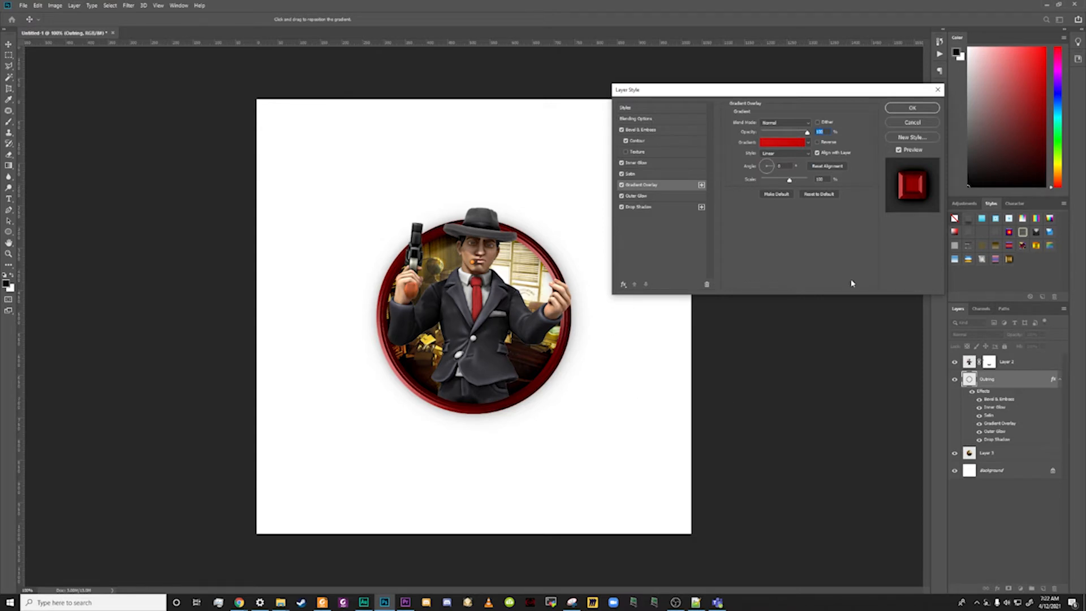
click(913, 123)
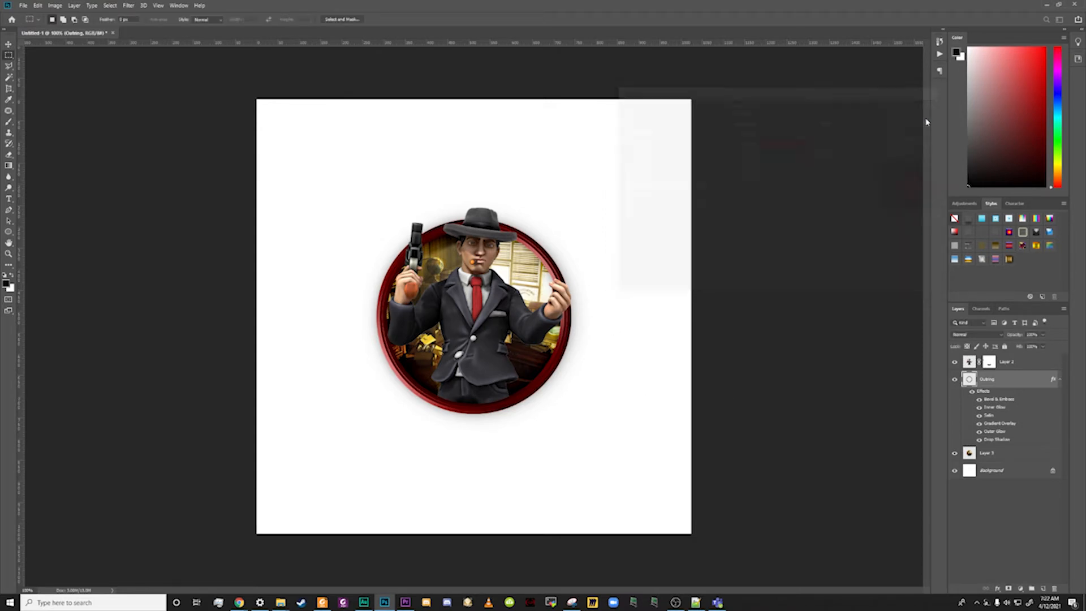
Add a Drop Shadow to the office image layer with increased distance and reduced spread and size
click(996, 455)
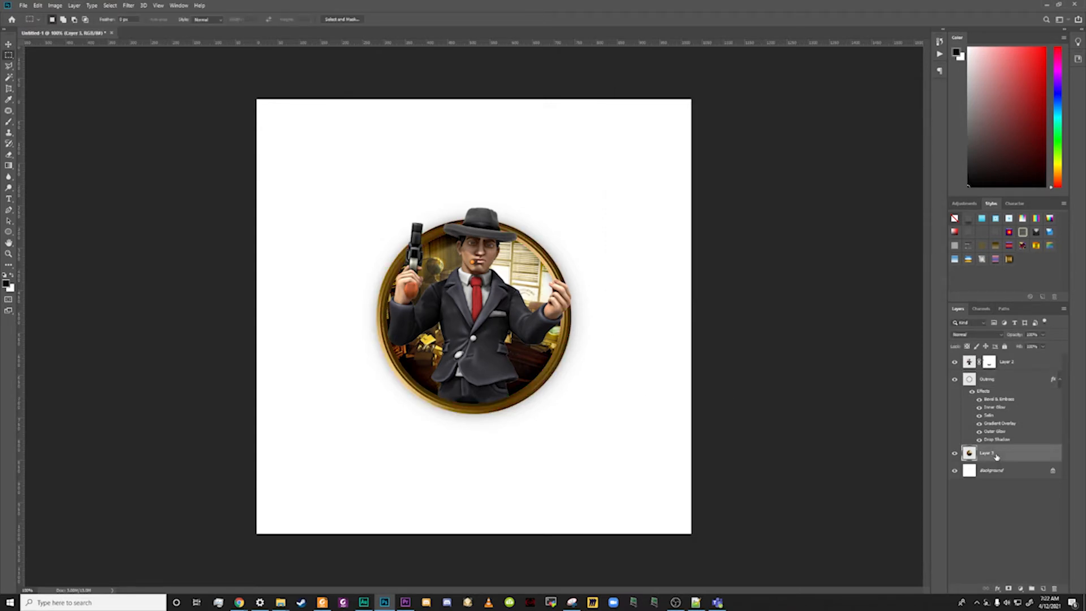
click(998, 590)
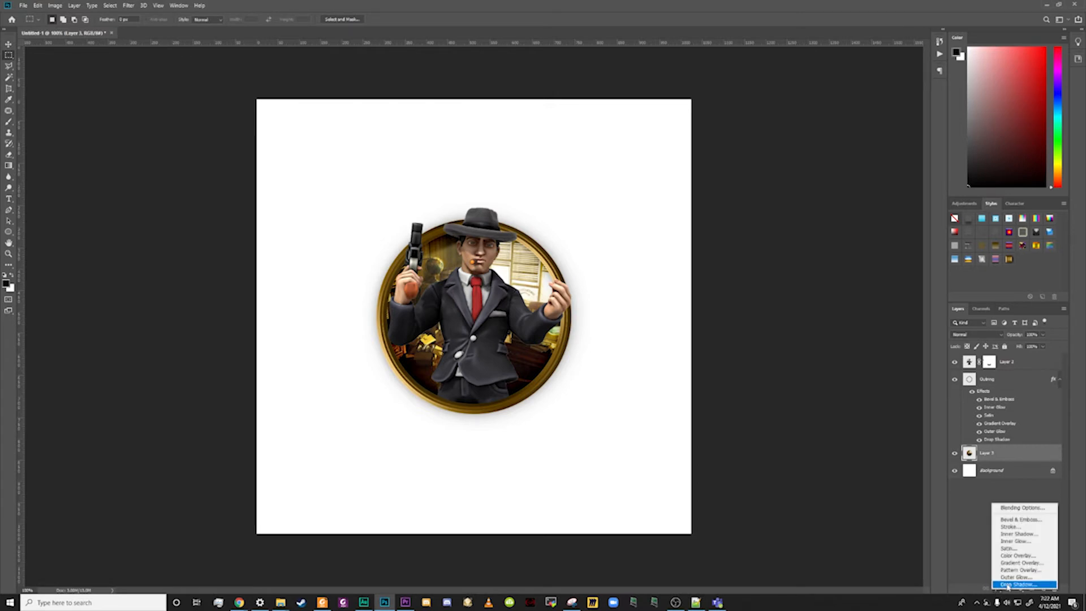
click(1008, 586)
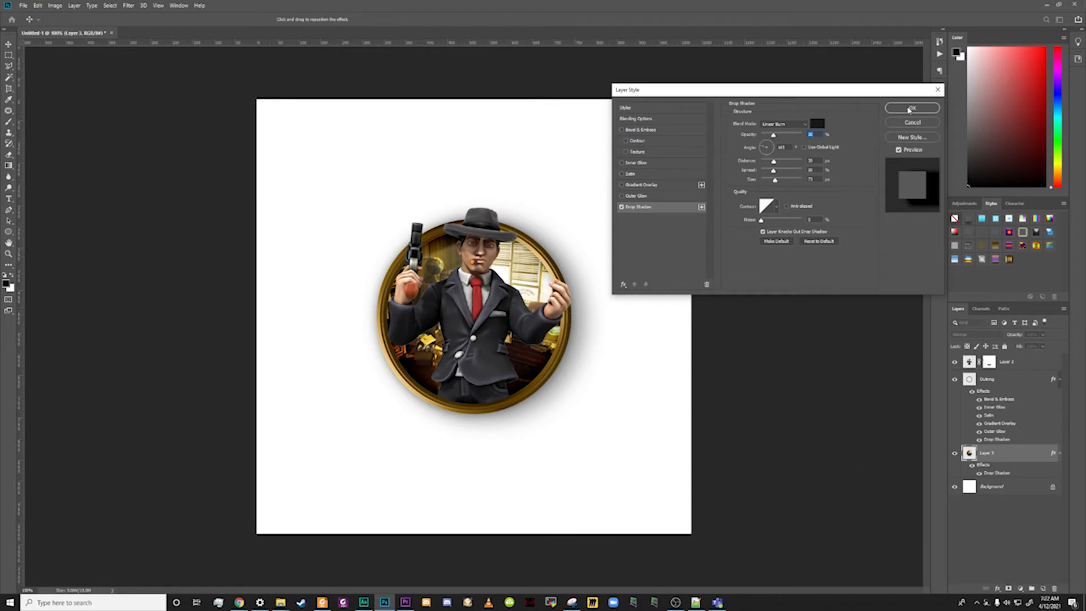
mouse_move(774, 164)
mouse_down()
mouse_move(792, 165)
mouse_move(768, 182)
mouse_move(770, 172)
mouse_up()
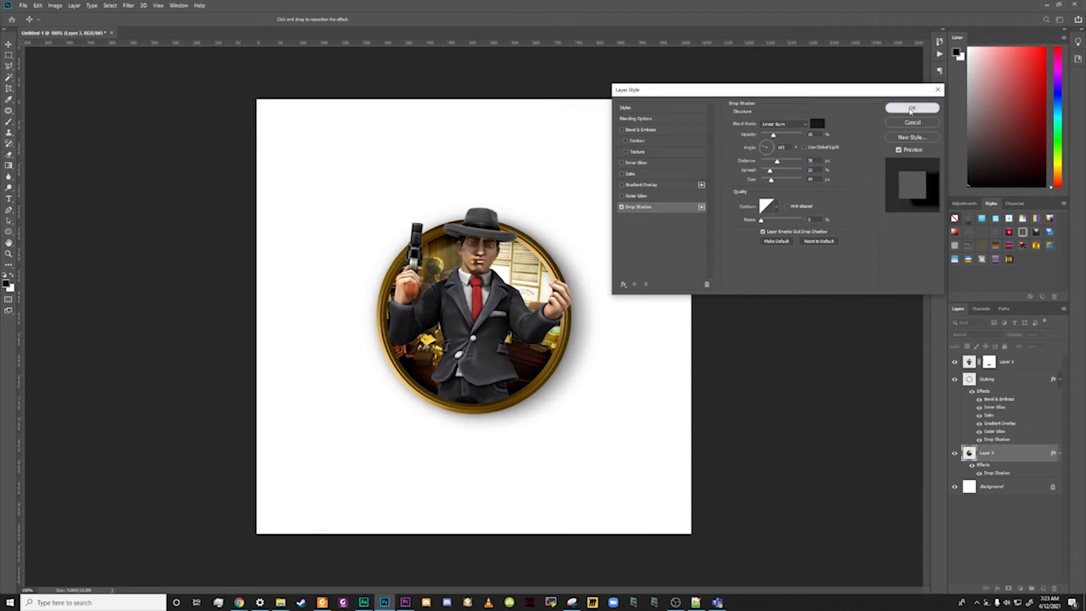
click(908, 110)
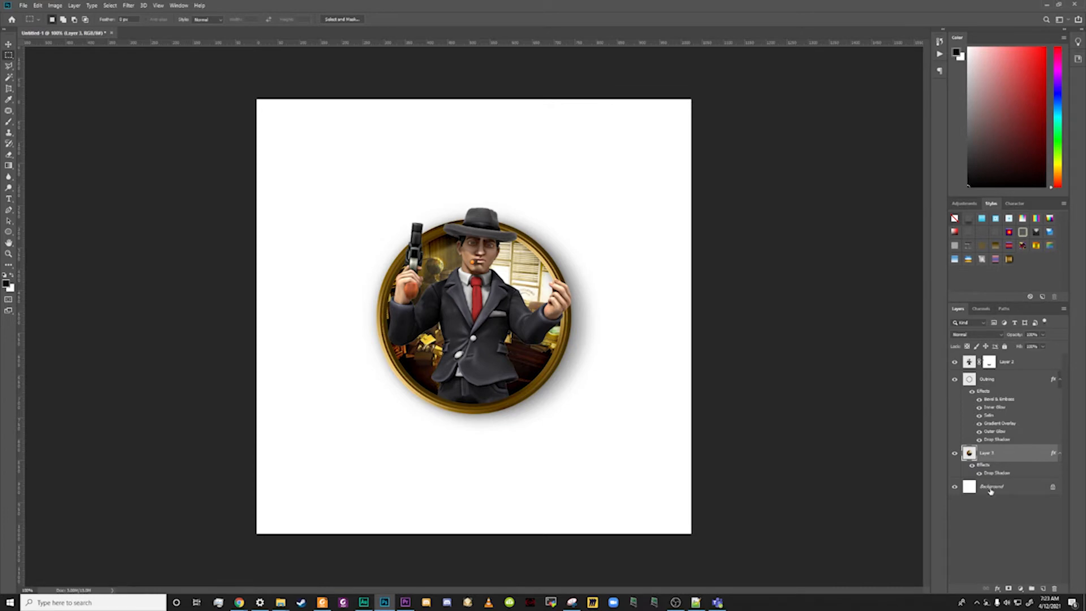
Delete the white Background layer and quick-export the token as a PNG
drag(991, 491, 1056, 590)
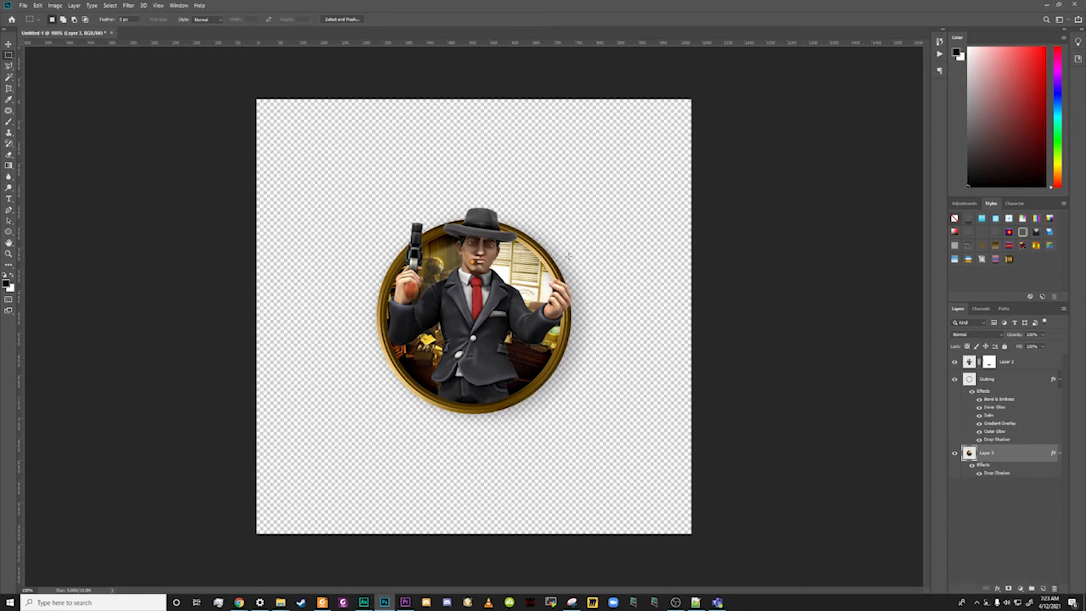
click(24, 7)
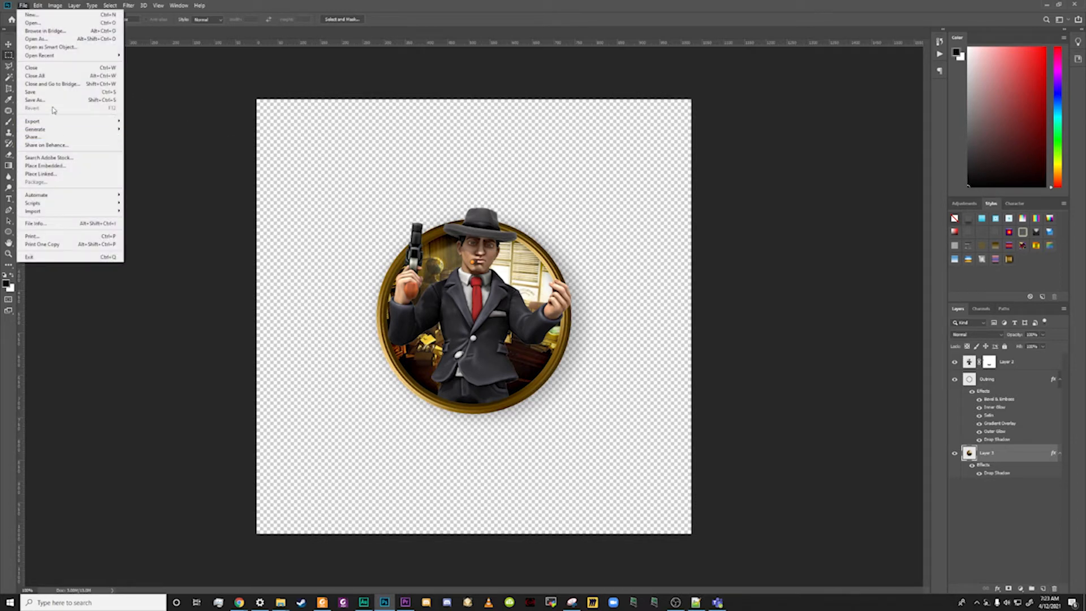
mouse_move(54, 123)
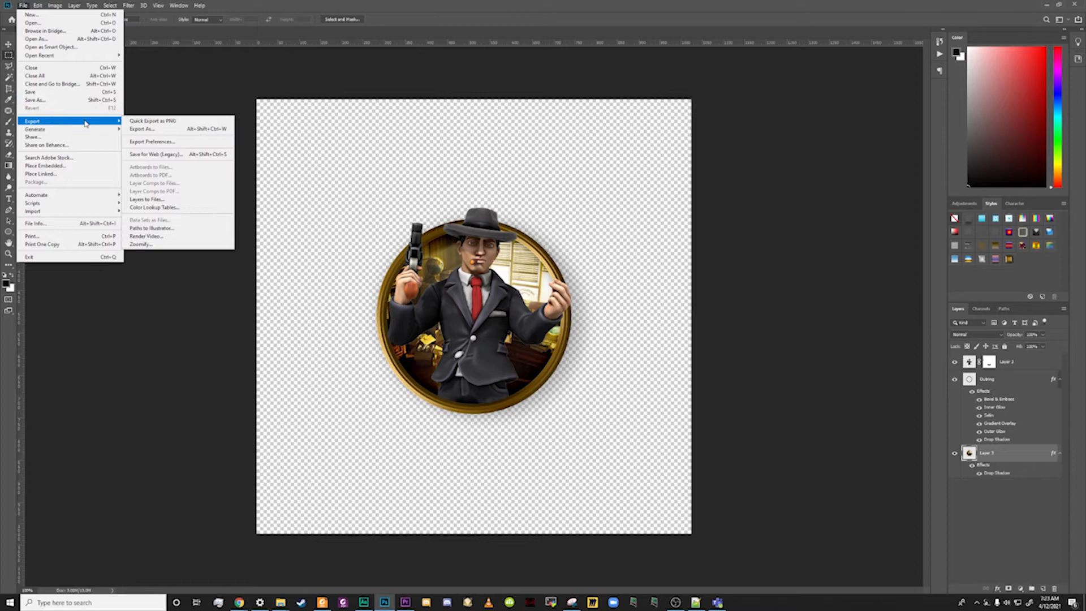
click(141, 122)
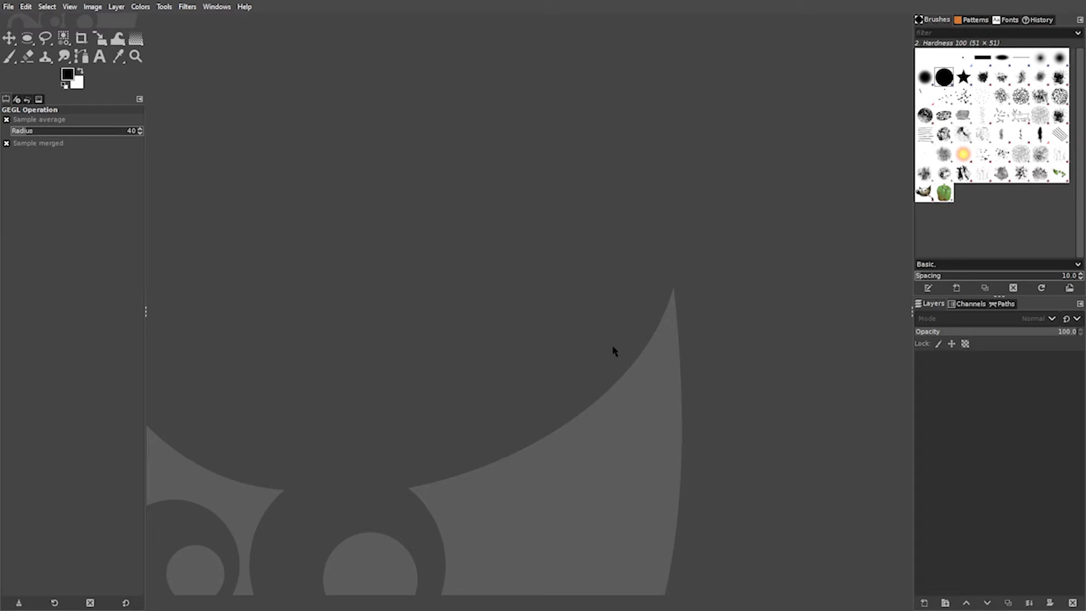
In GIMP, create a new image from the 1920×1200 WUXGA template with 16-bit integer precision
click(9, 7)
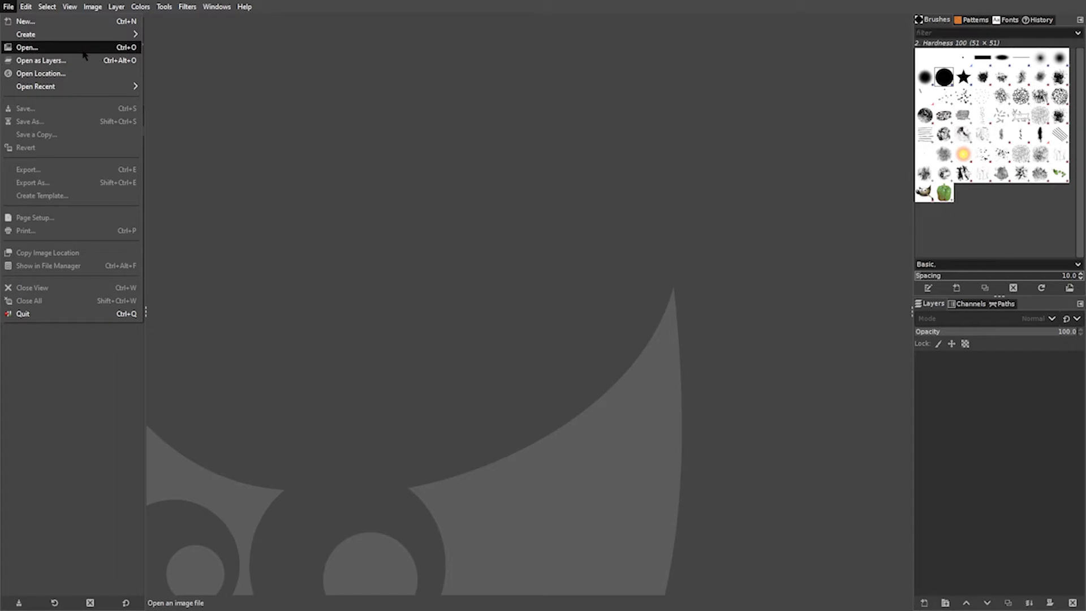
click(57, 21)
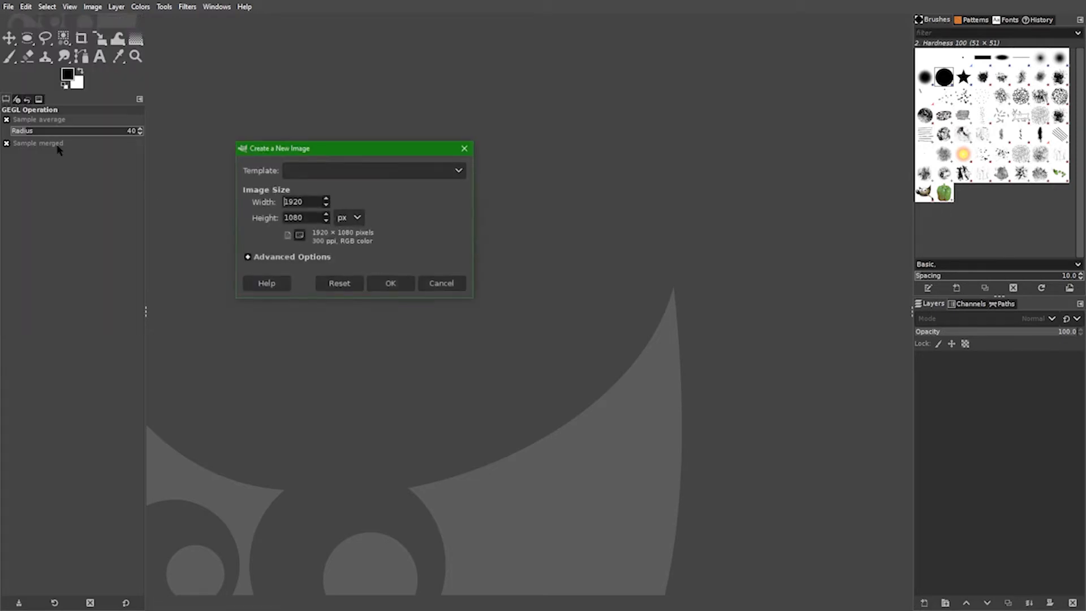
click(374, 171)
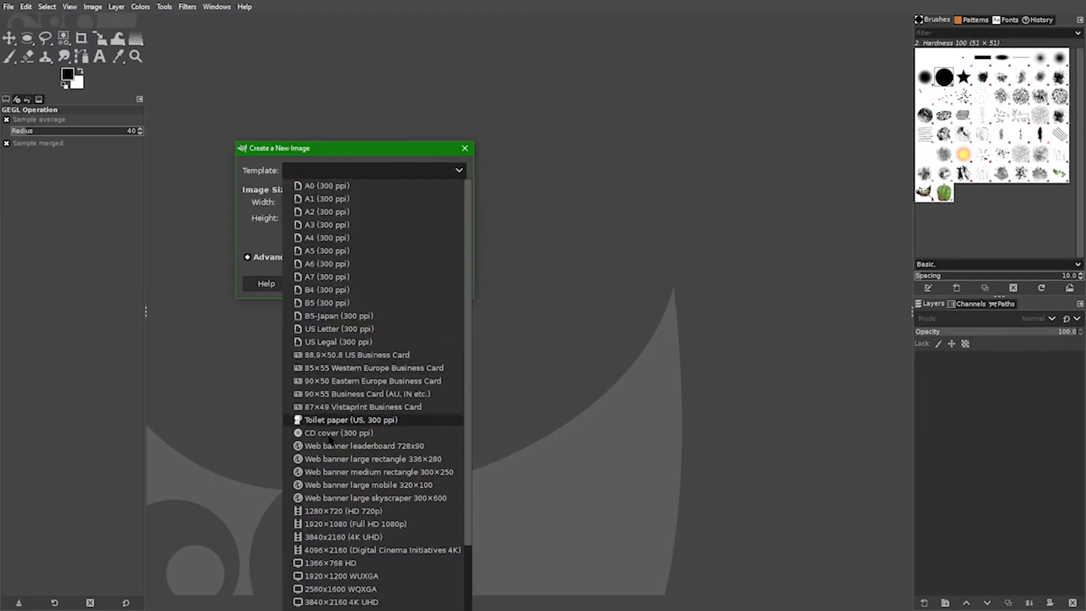
click(359, 577)
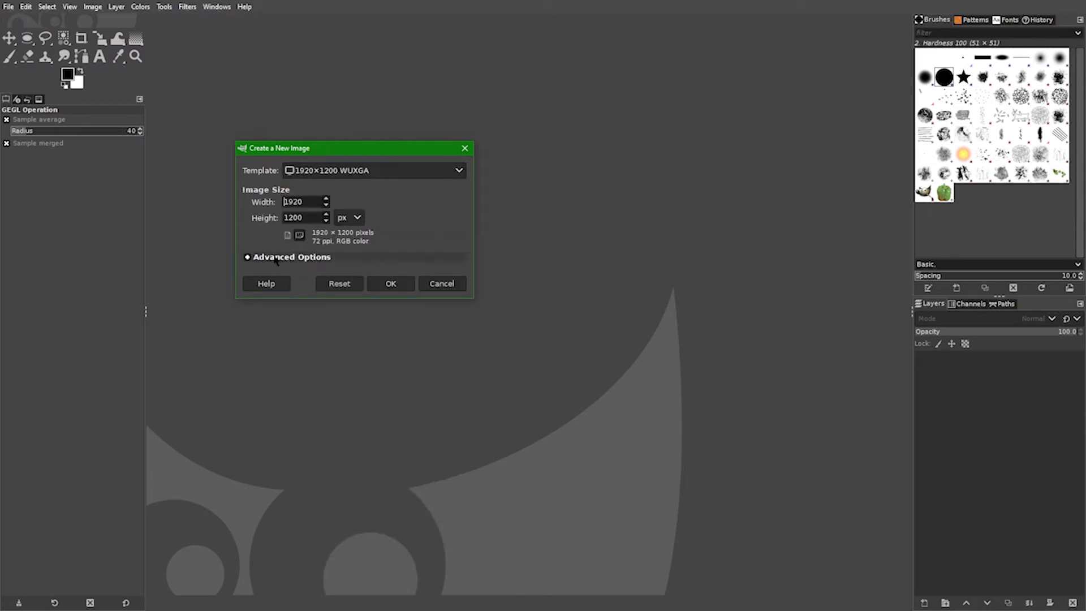
click(276, 258)
click(343, 330)
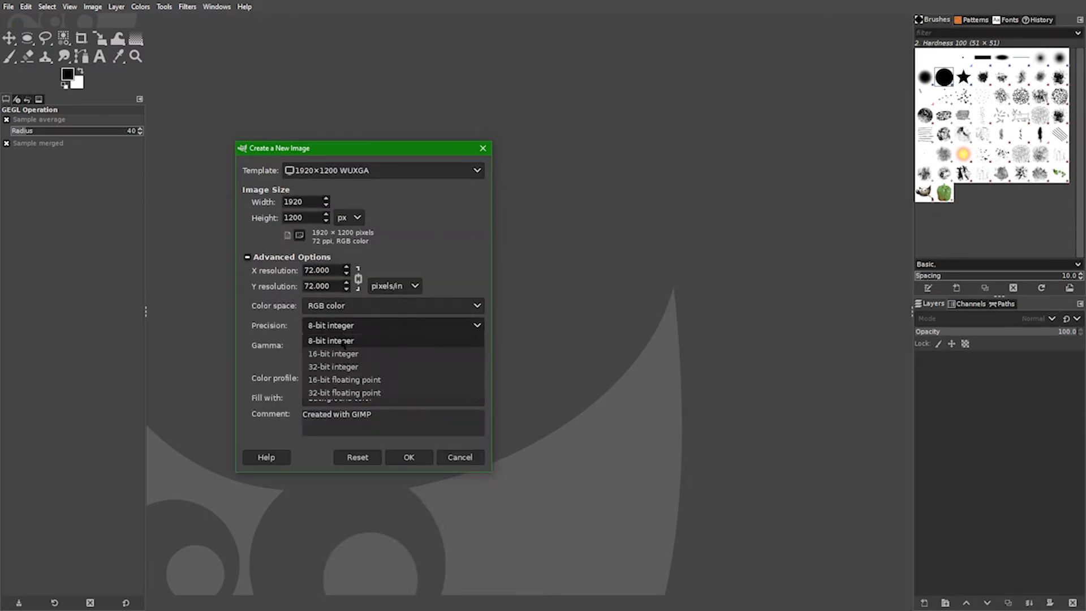
click(342, 354)
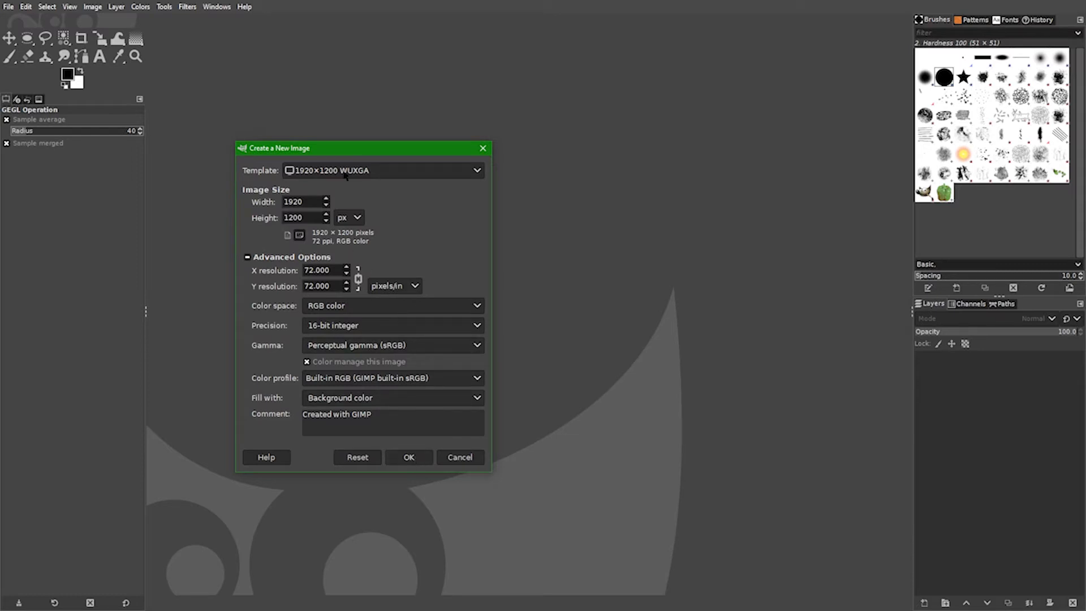
click(410, 459)
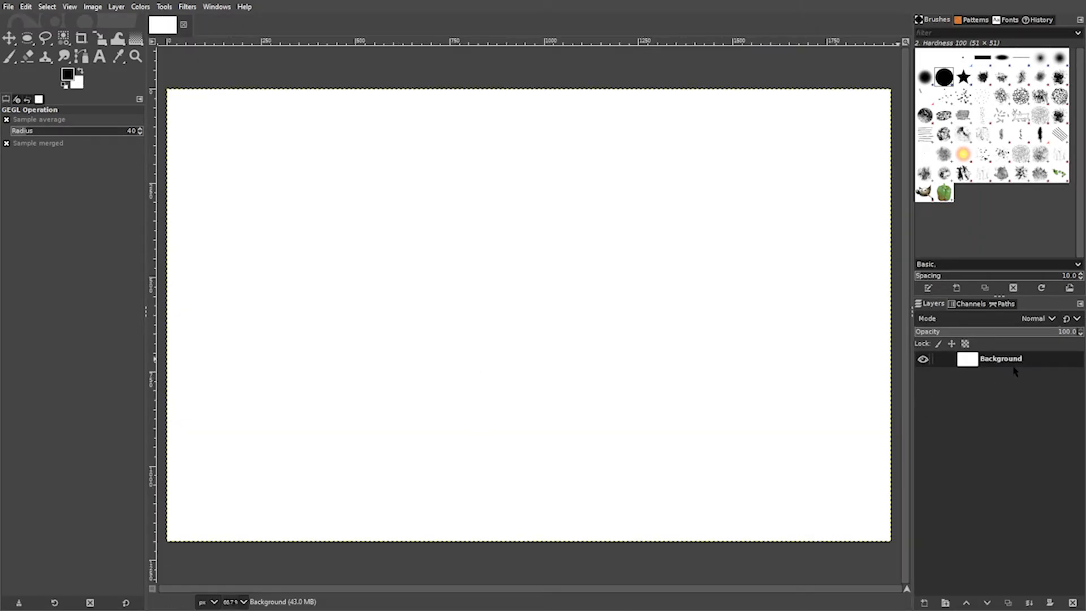
Delete the white Background layer and paste the copied character picture as a new layer
click(1073, 603)
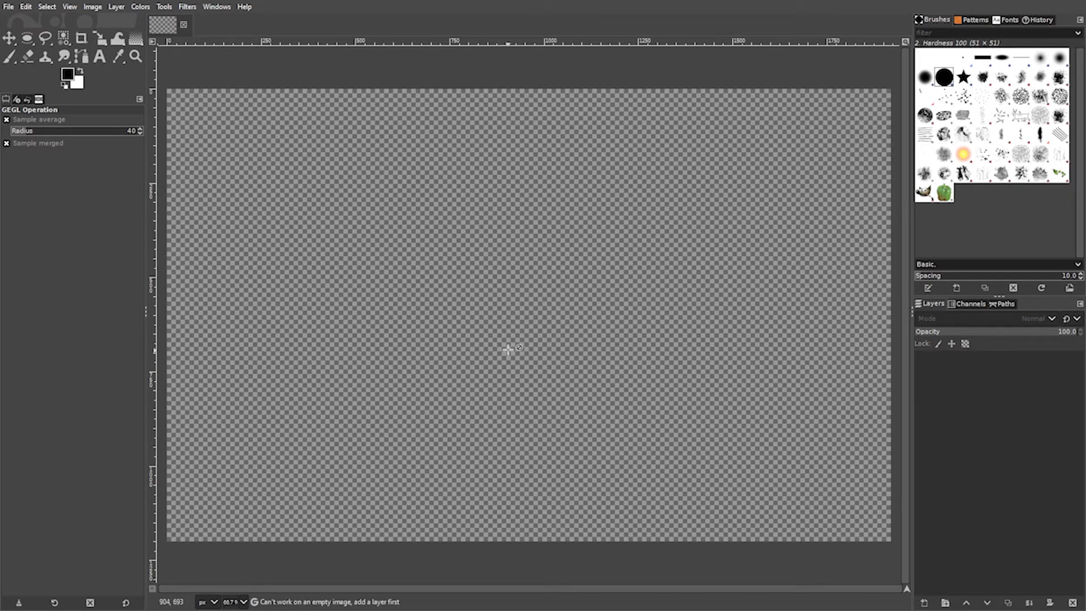
right_click(500, 332)
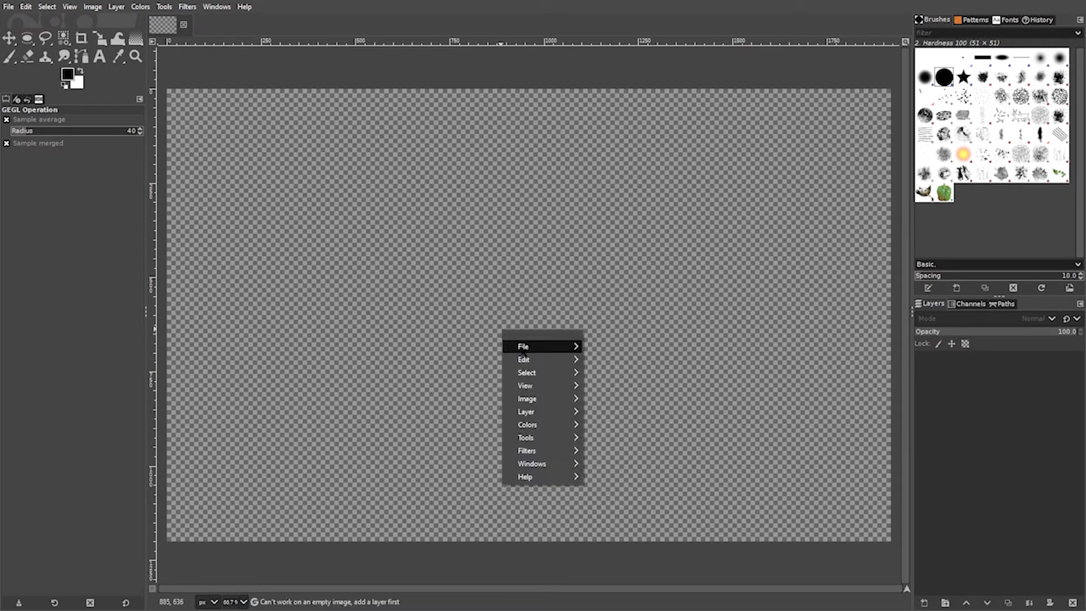
mouse_move(535, 360)
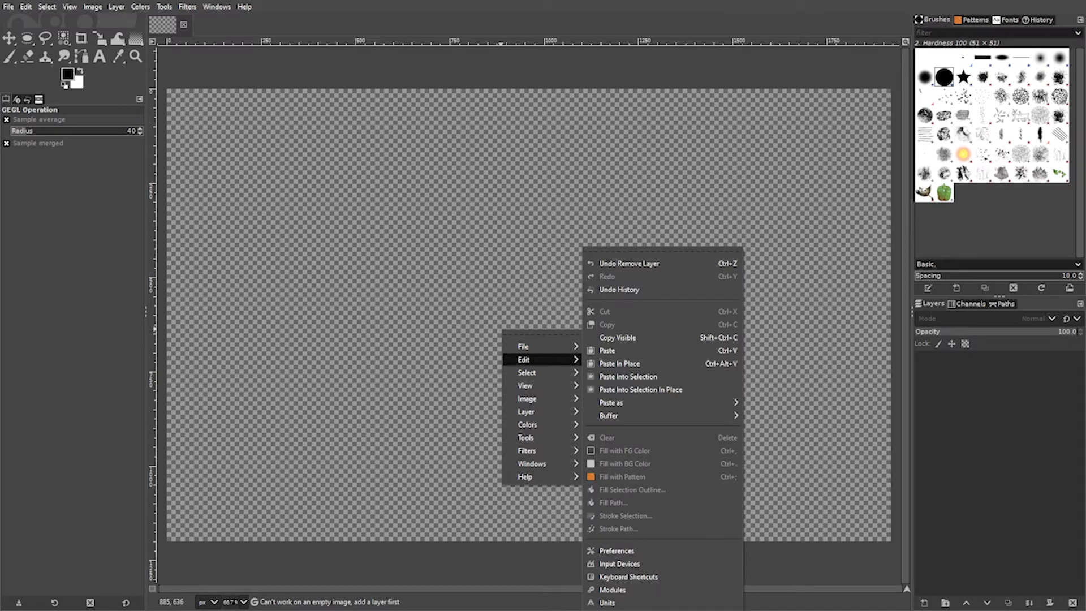
key(Escape)
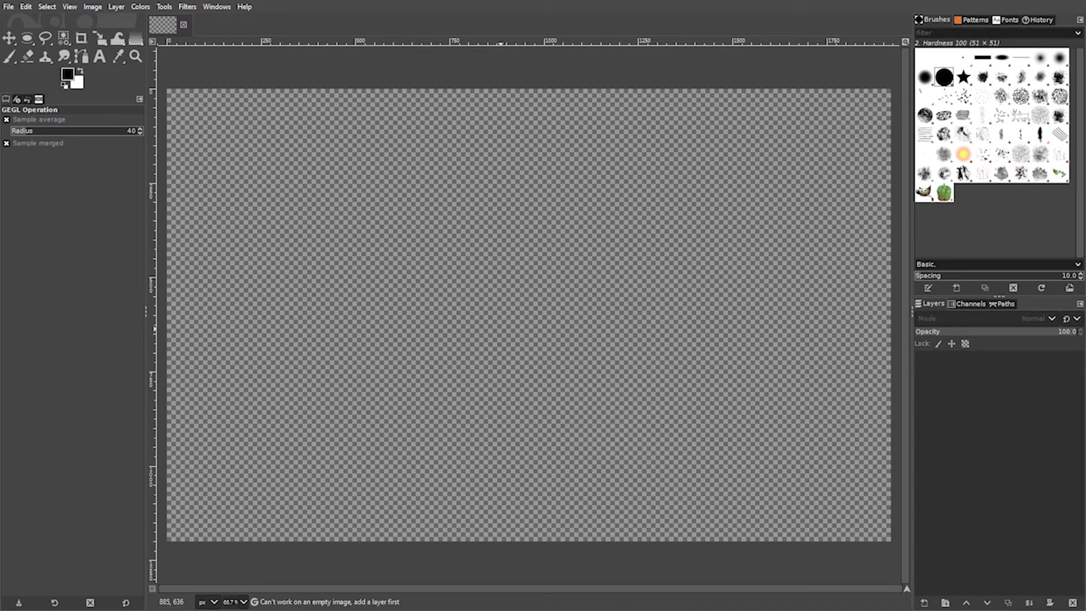
right_click(527, 317)
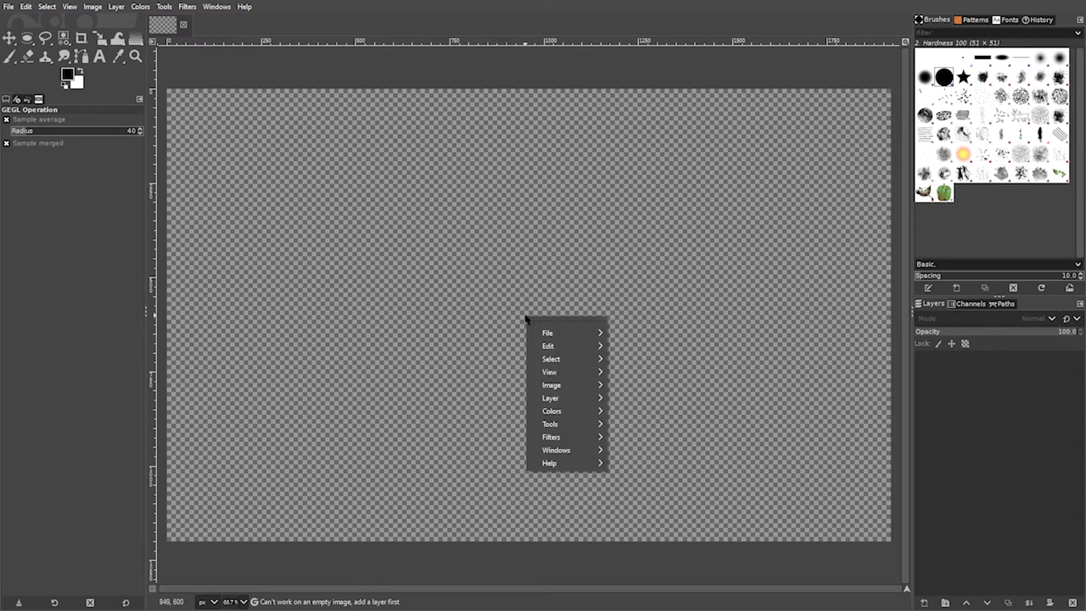
mouse_move(584, 347)
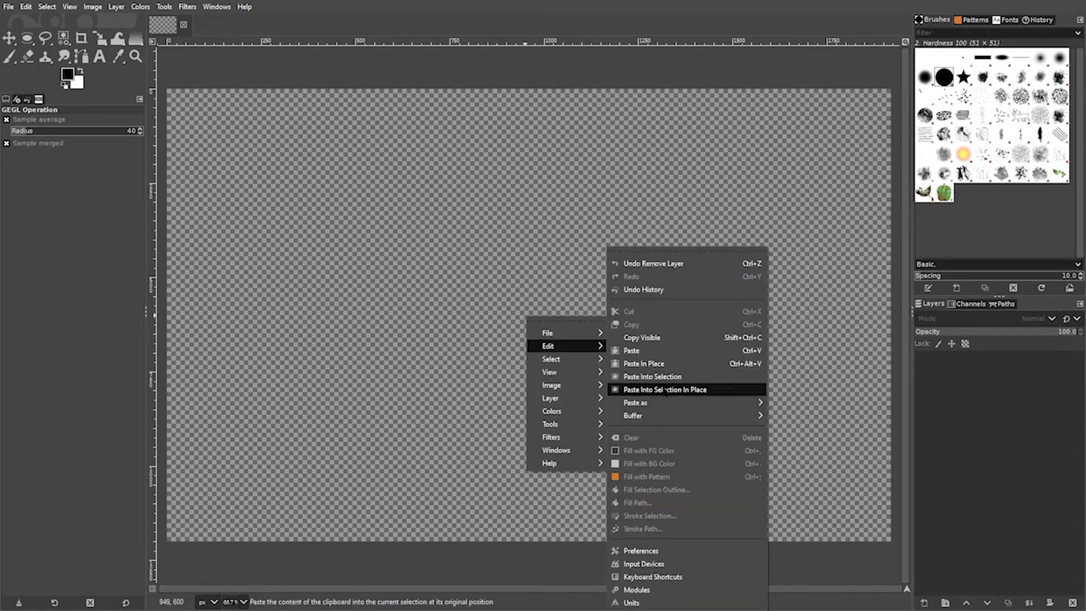
mouse_move(708, 405)
click(799, 412)
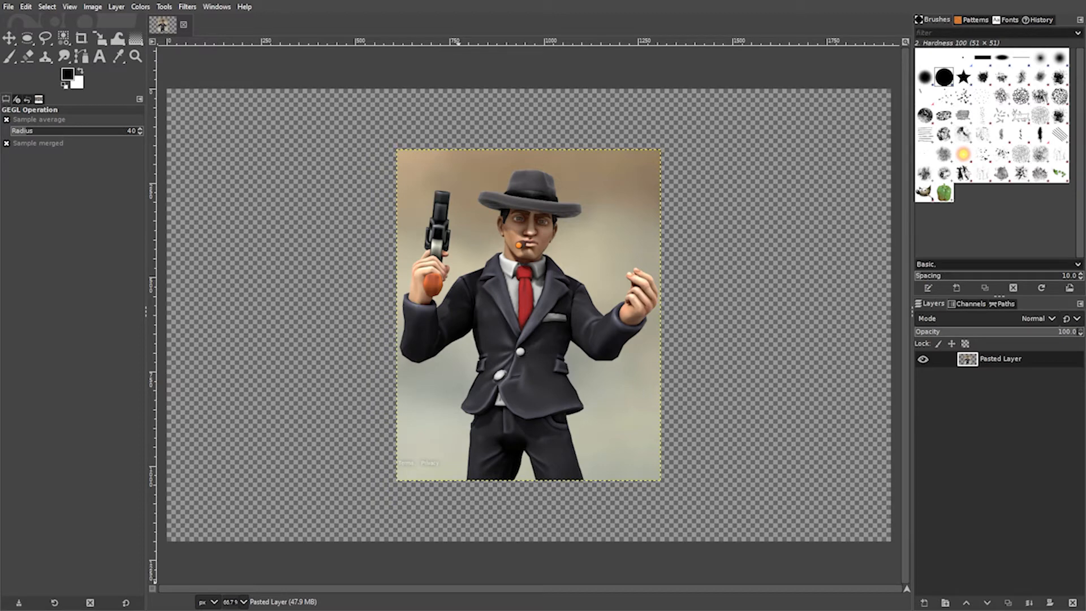
Paste the detective office picture as a new layer above the character
right_click(537, 329)
mouse_move(585, 358)
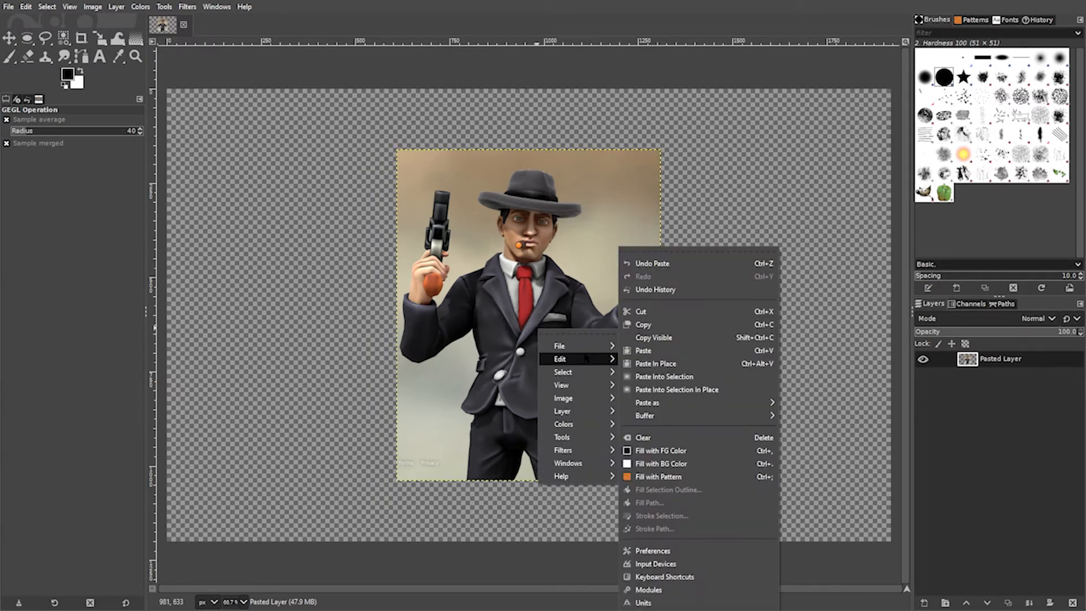
mouse_move(758, 403)
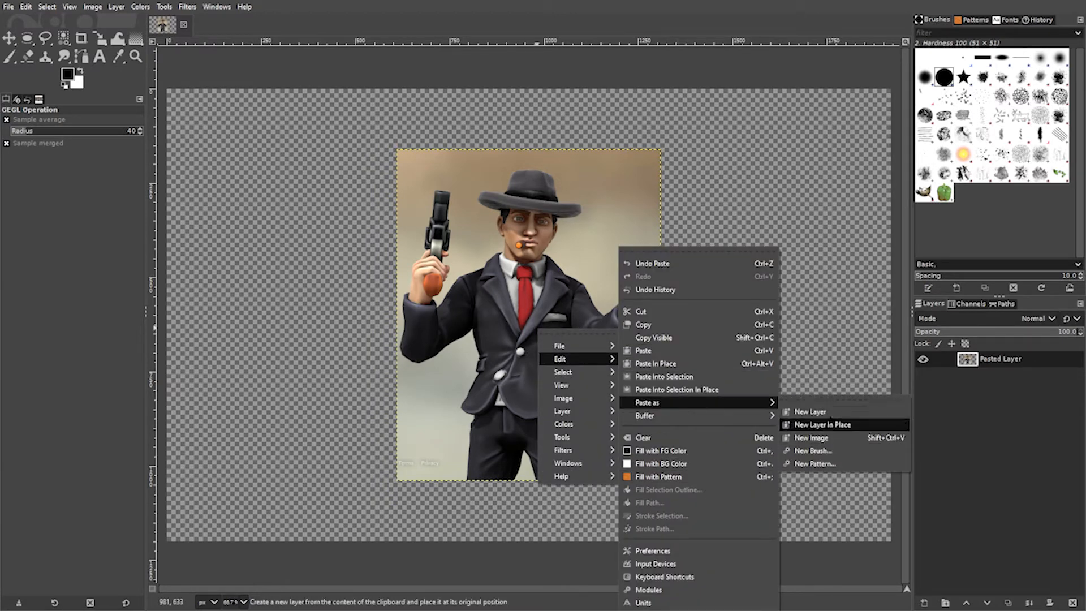
click(829, 412)
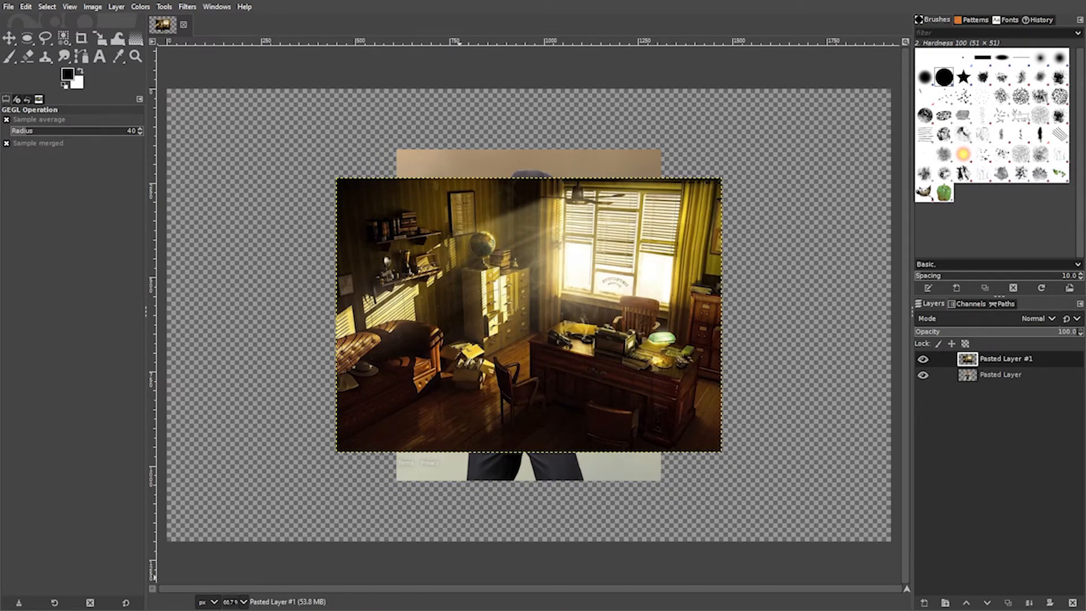
Paste the oval wooden frame picture as a new layer above the office
right_click(668, 298)
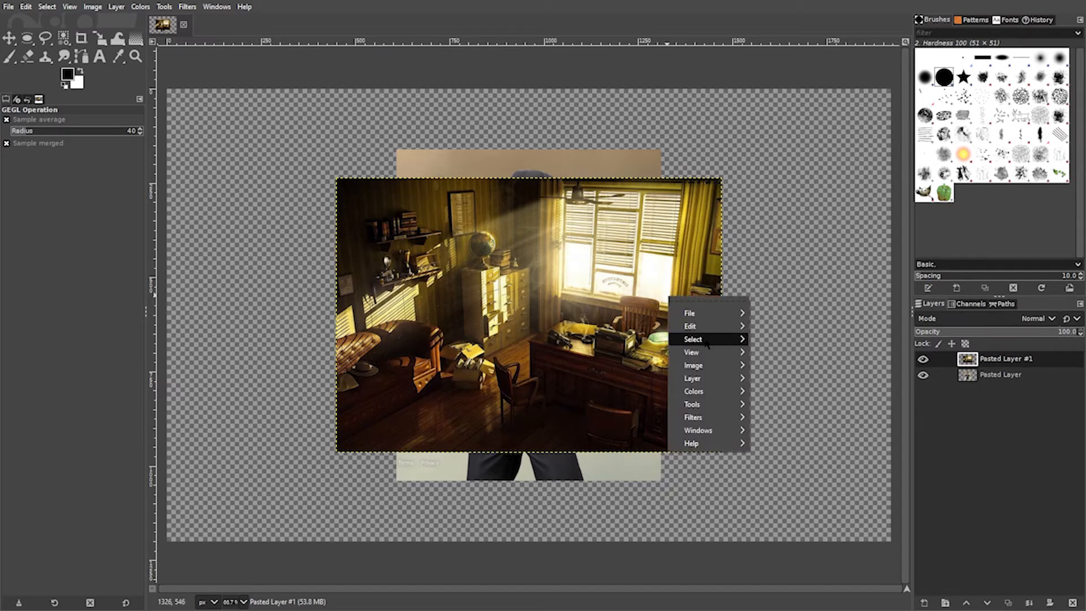
mouse_move(699, 328)
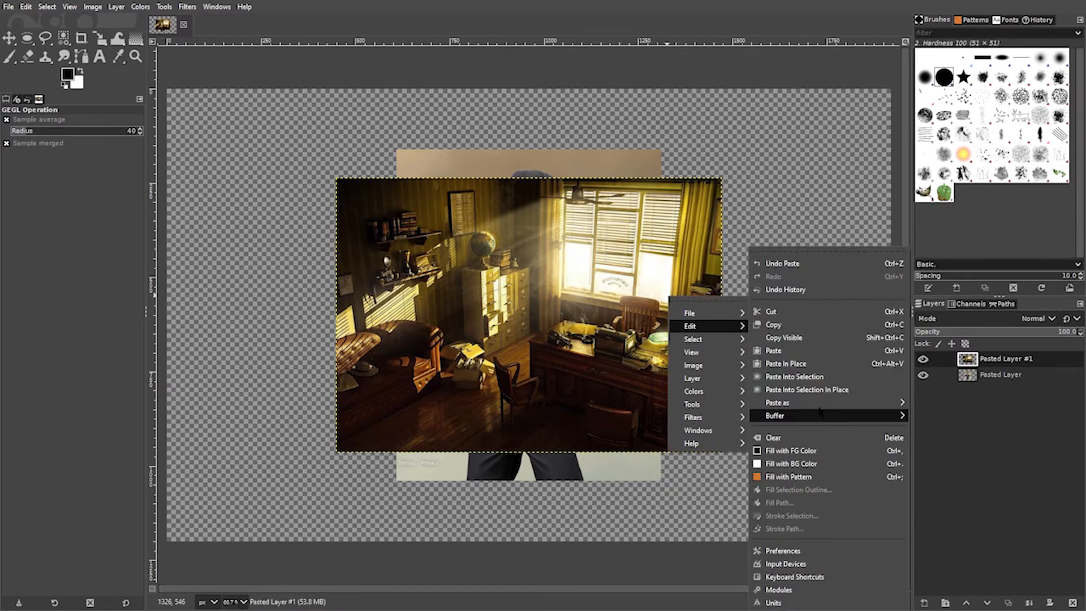
mouse_move(870, 403)
click(940, 411)
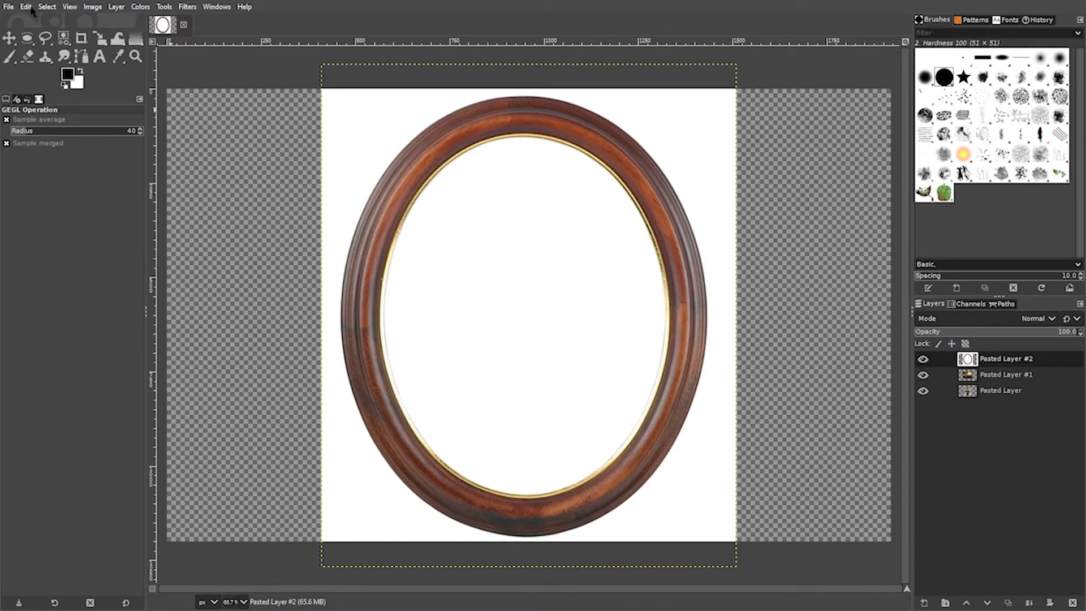
Draw an additive elliptical selection about 972 × 1170 px and fit it to the wooden frame's outer edge
click(27, 38)
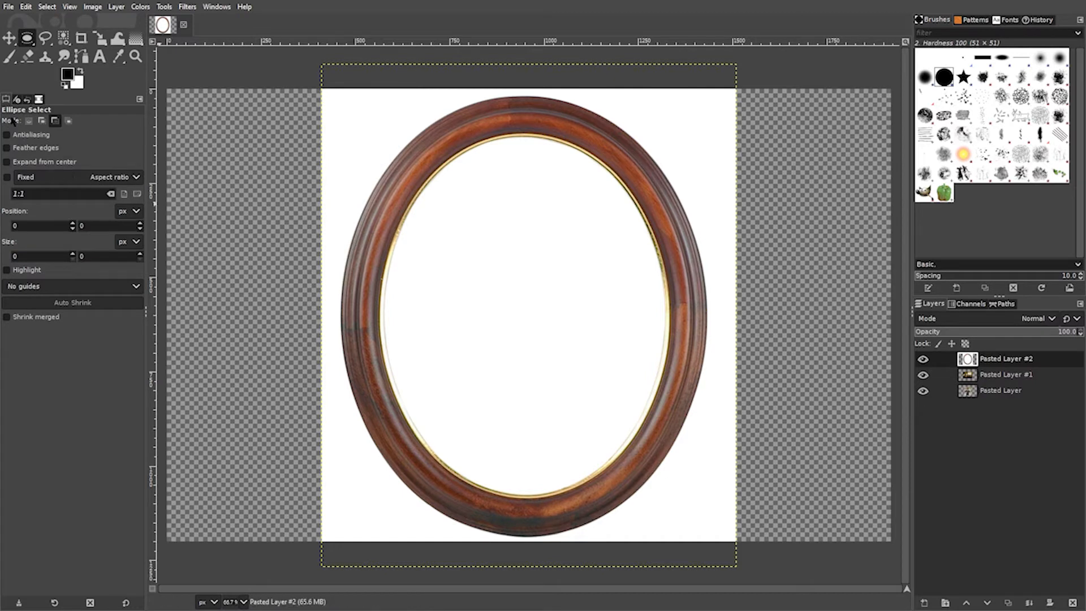
click(42, 120)
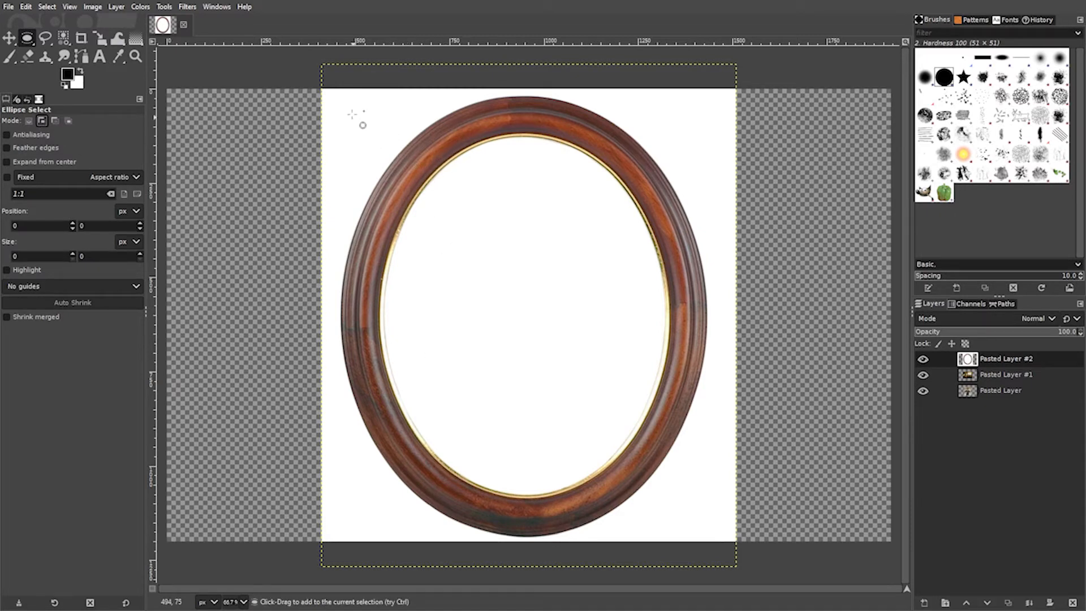
drag(352, 114, 707, 531)
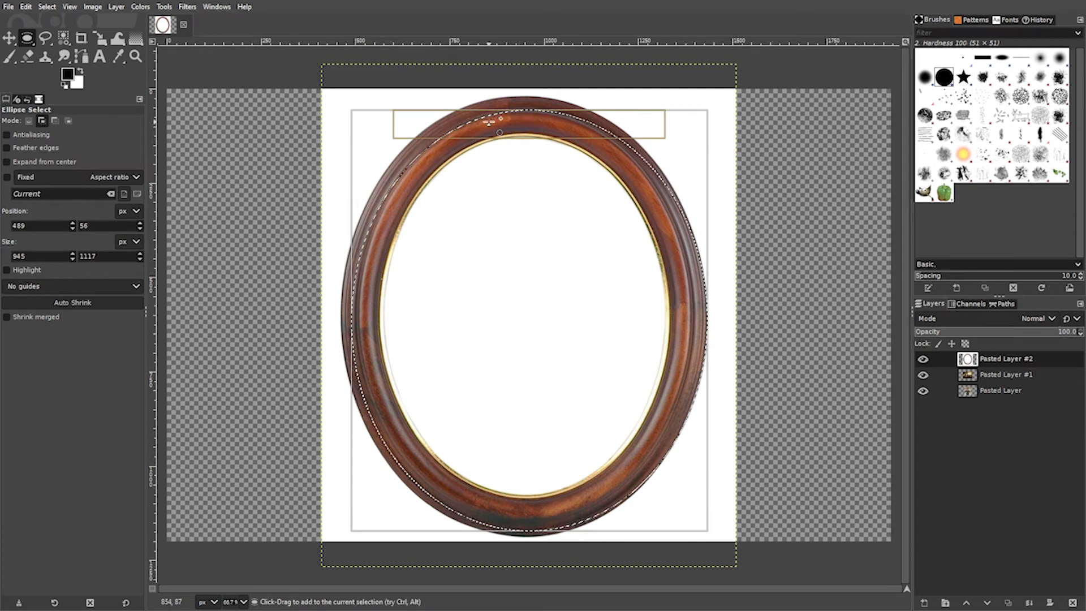
drag(490, 122, 487, 110)
drag(355, 279, 343, 279)
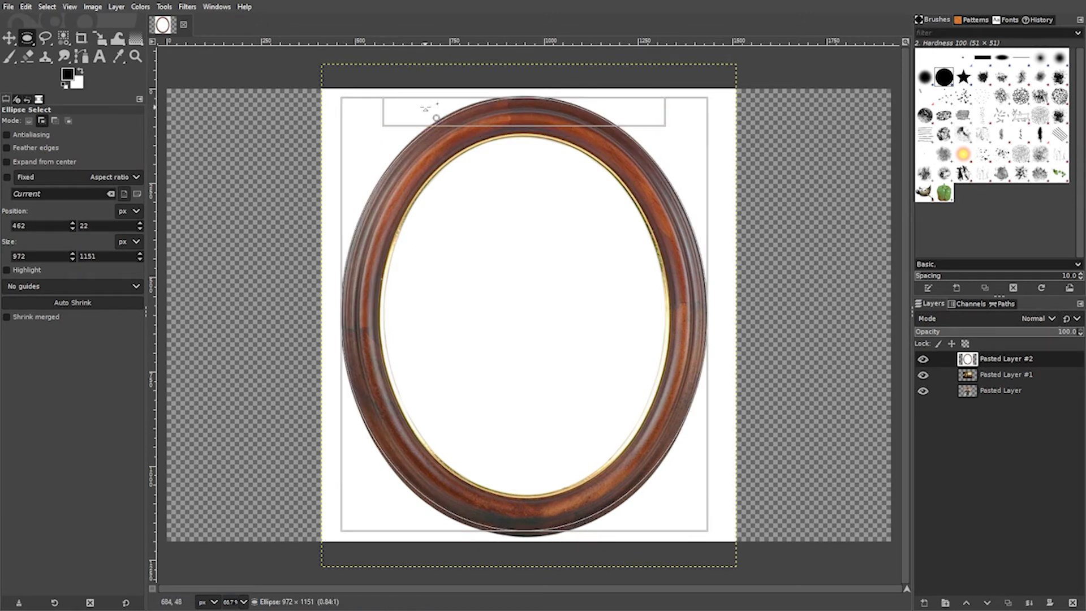
drag(426, 107, 426, 105)
drag(352, 103, 350, 102)
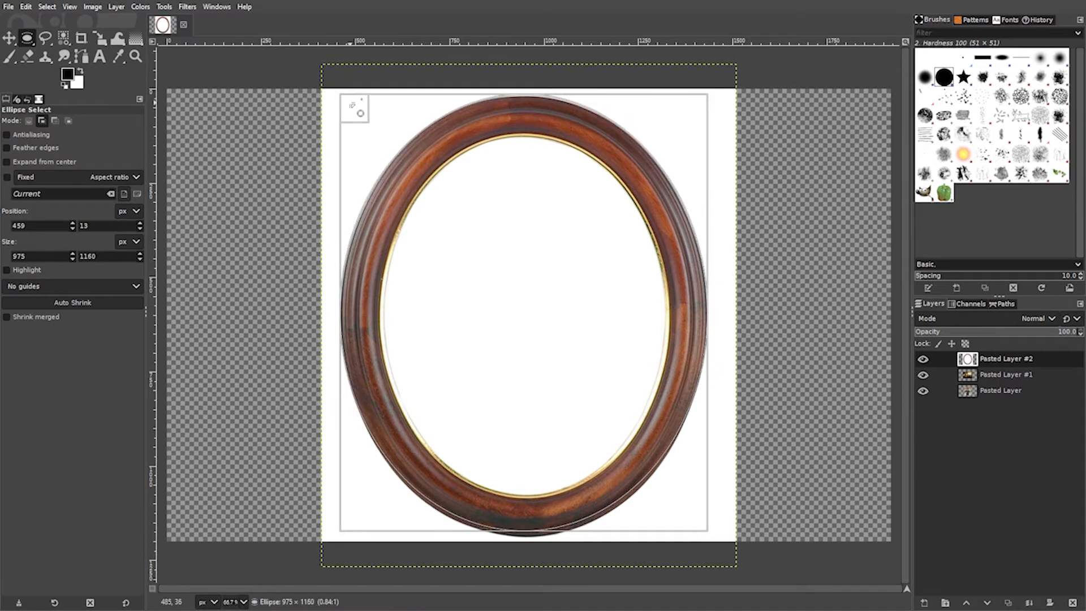
drag(460, 515, 465, 521)
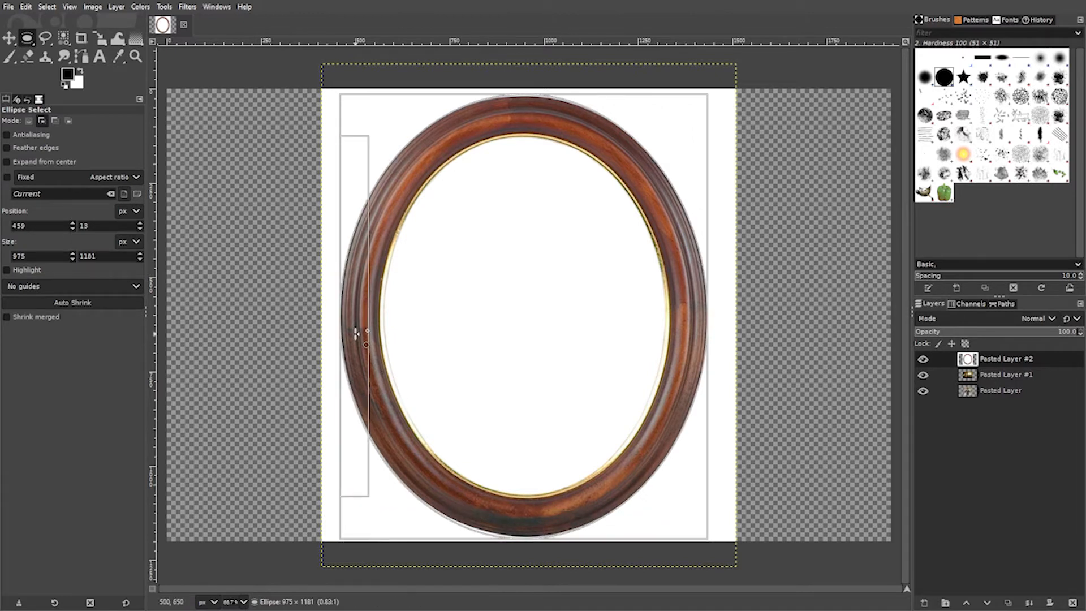
drag(356, 334, 357, 333)
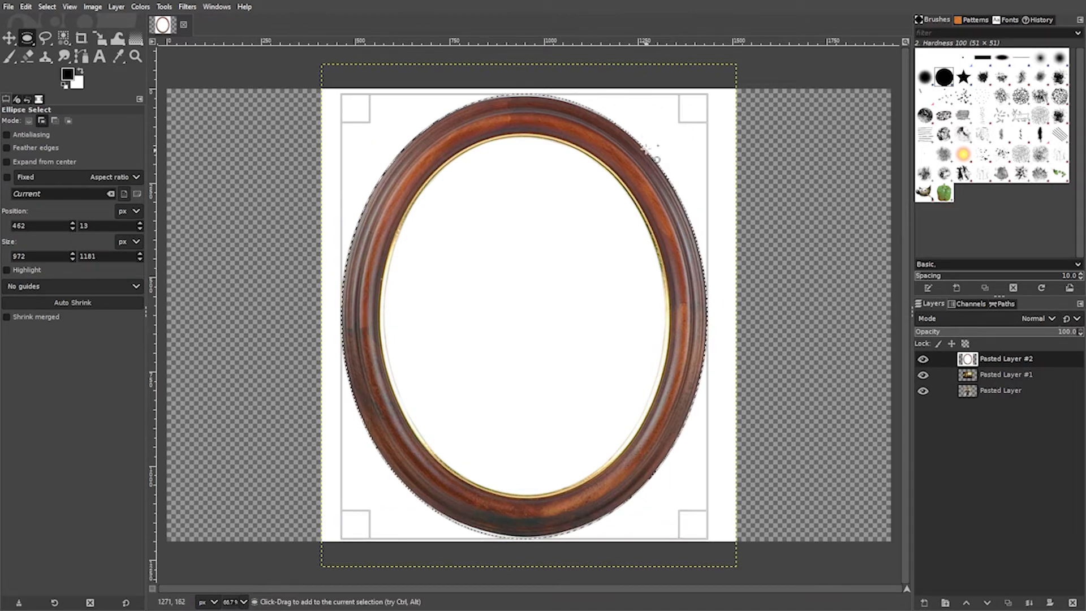
drag(584, 108, 584, 109)
drag(508, 531, 508, 527)
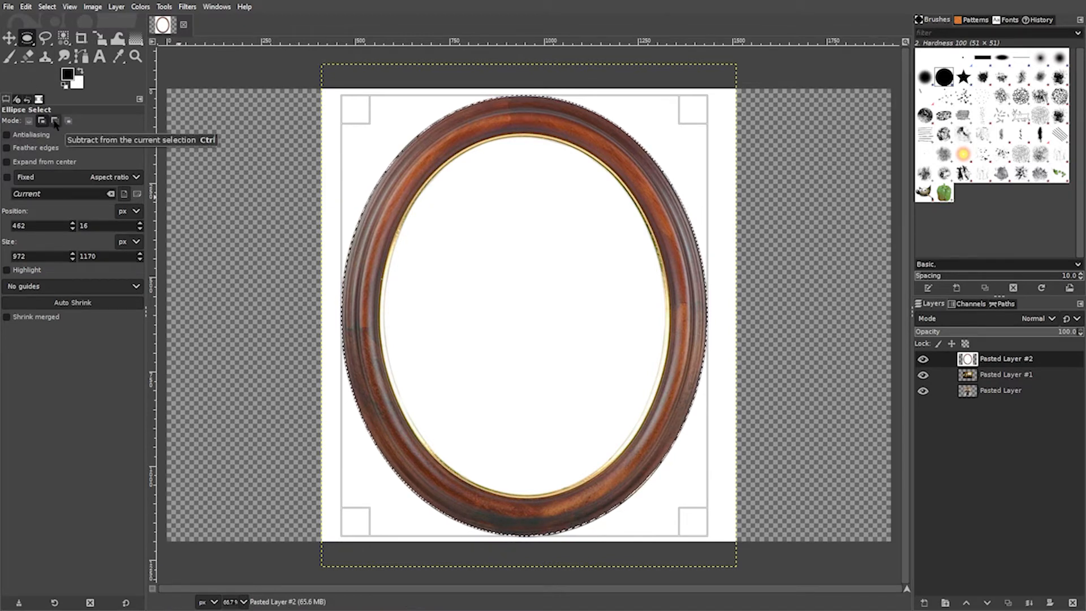
Subtract an ellipse about 742 × 944 px, fitted to the frame's inner opening, from the selection
click(55, 122)
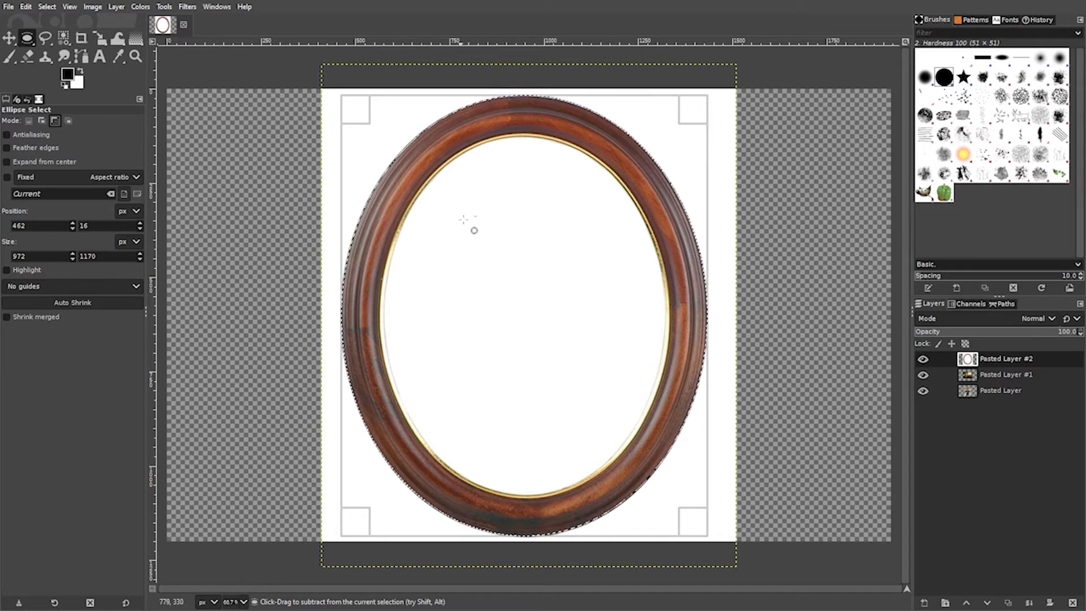
drag(274, 165, 576, 428)
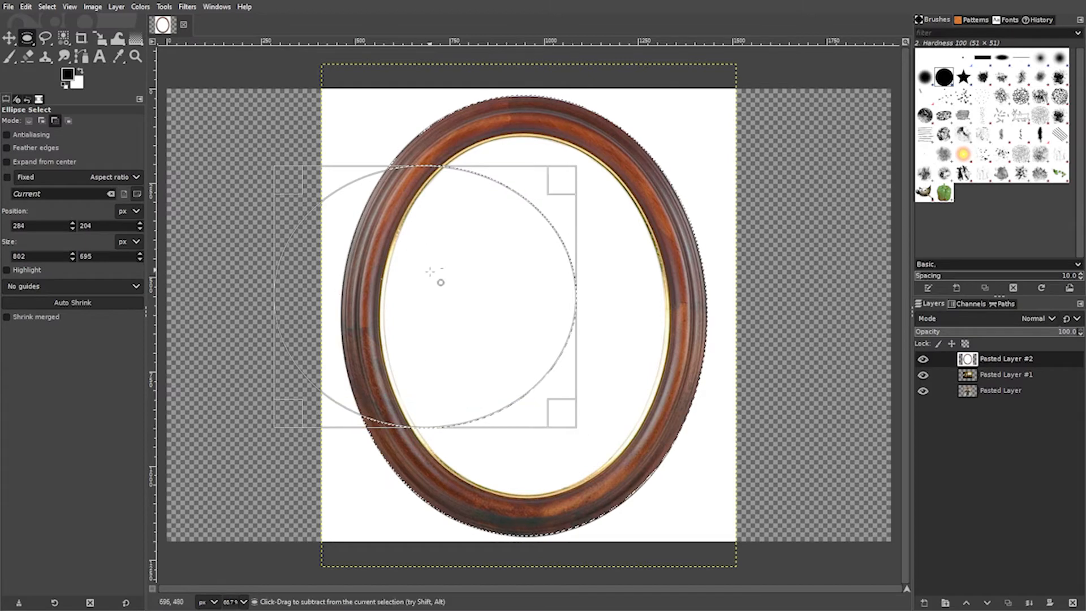
drag(430, 272, 527, 292)
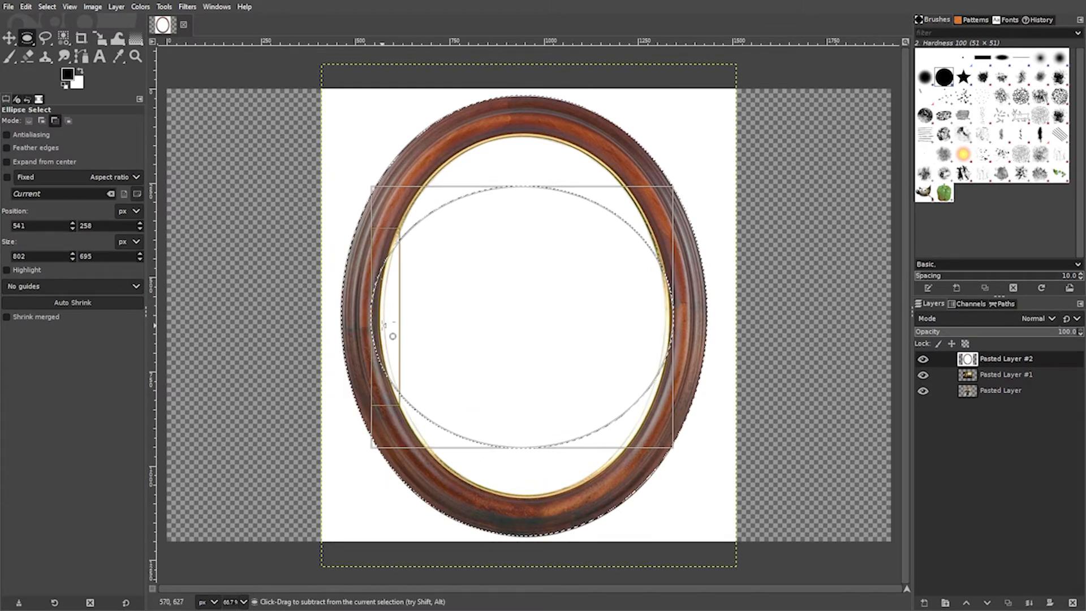
drag(392, 336, 405, 335)
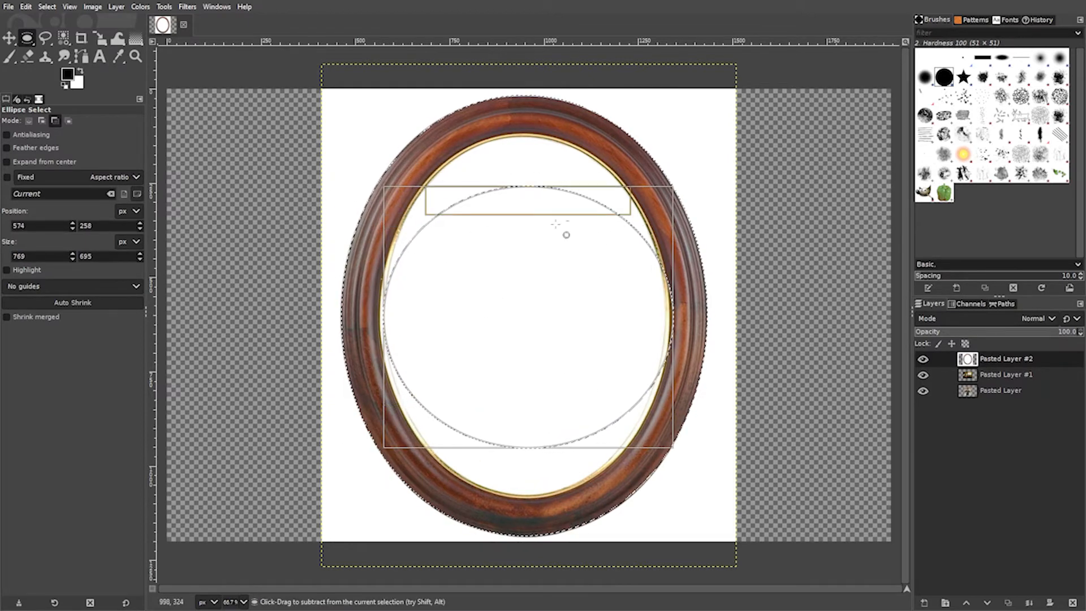
drag(660, 335, 650, 337)
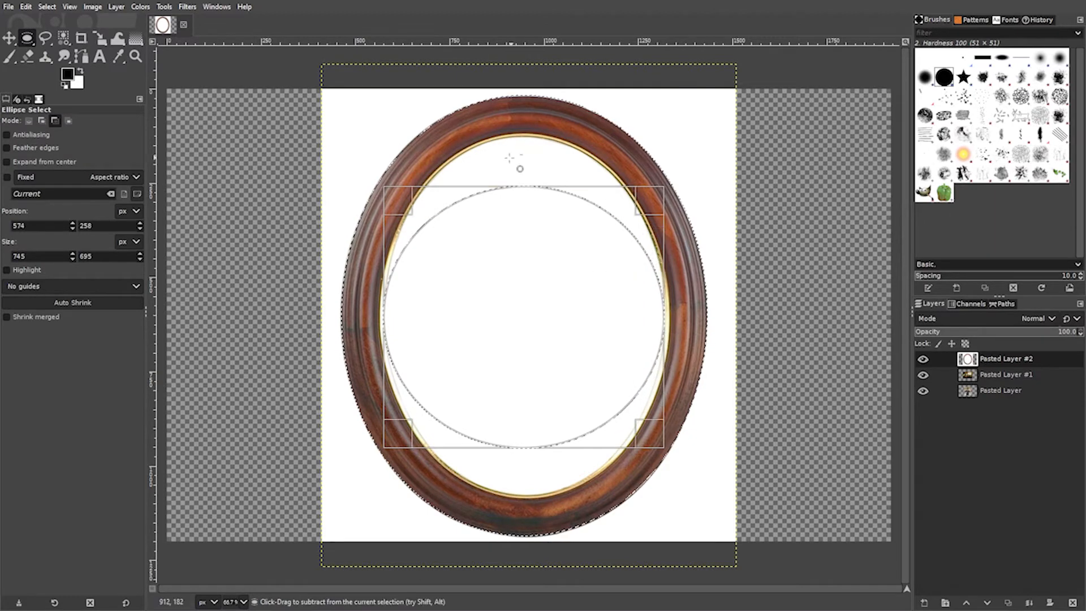
drag(512, 203, 526, 171)
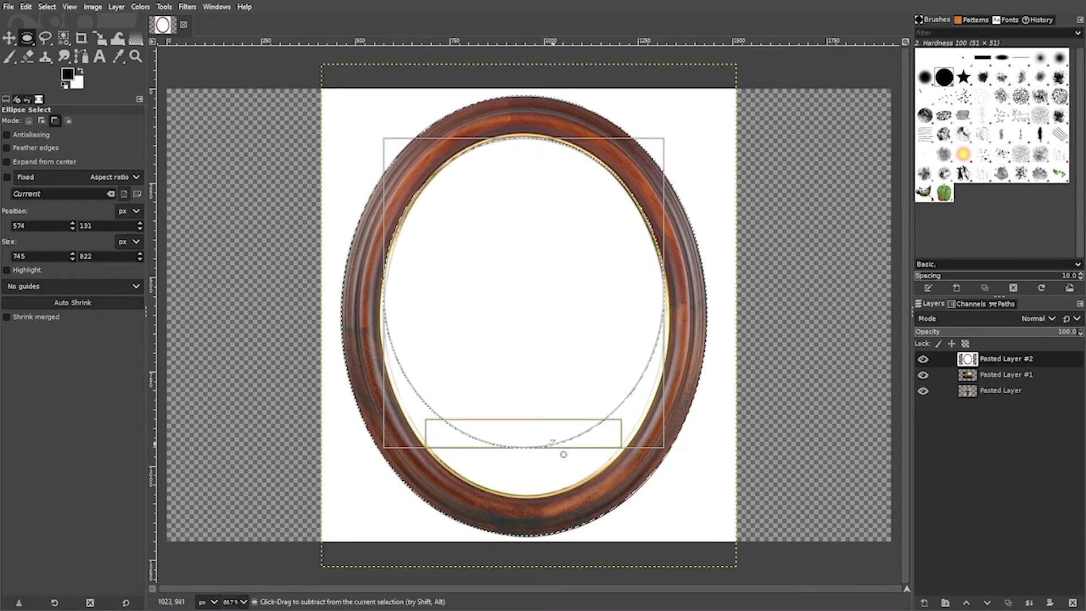
drag(542, 448, 540, 486)
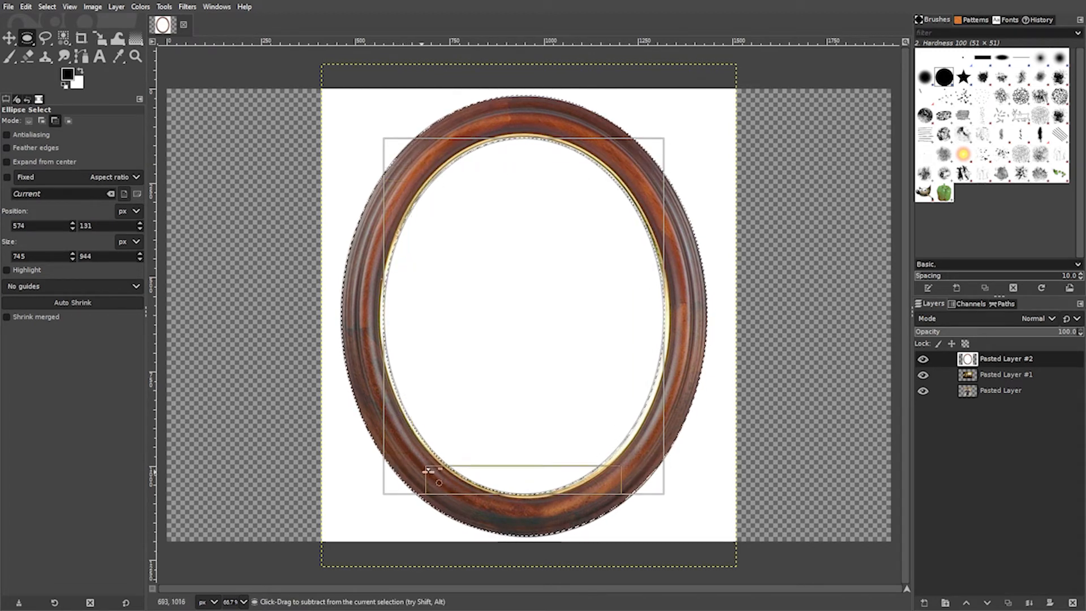
drag(408, 389, 408, 379)
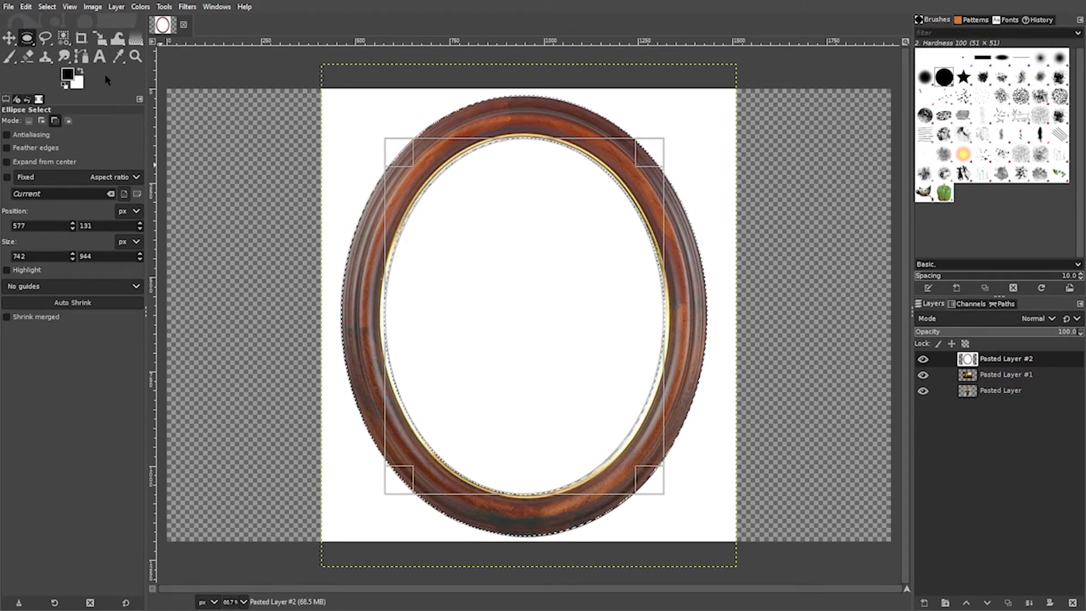
Try adding a layer mask initialized from the selection to the frame layer, then remove the mask
click(9, 37)
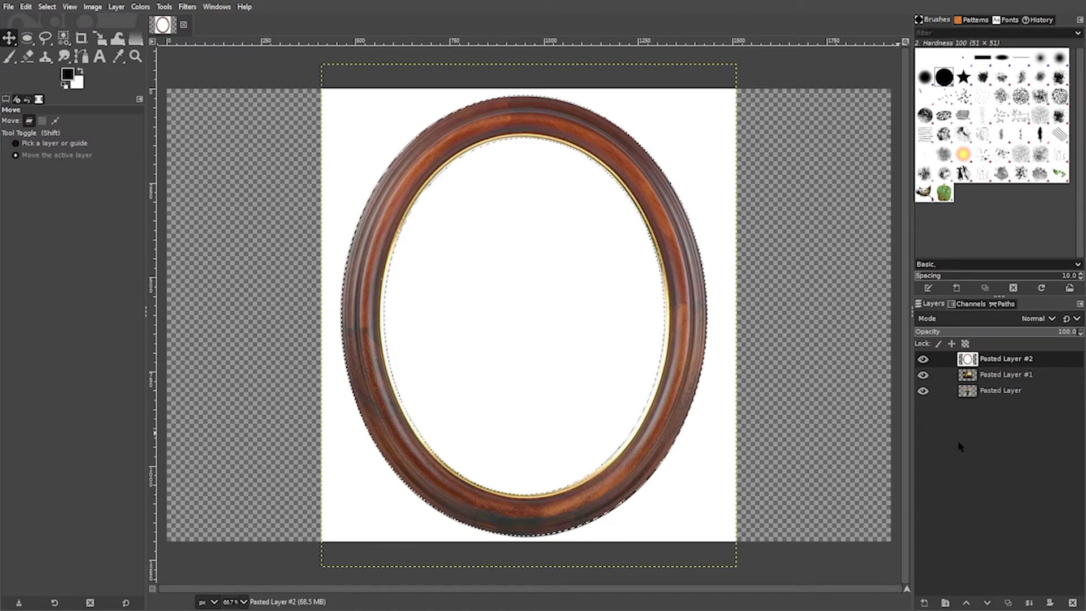
right_click(991, 364)
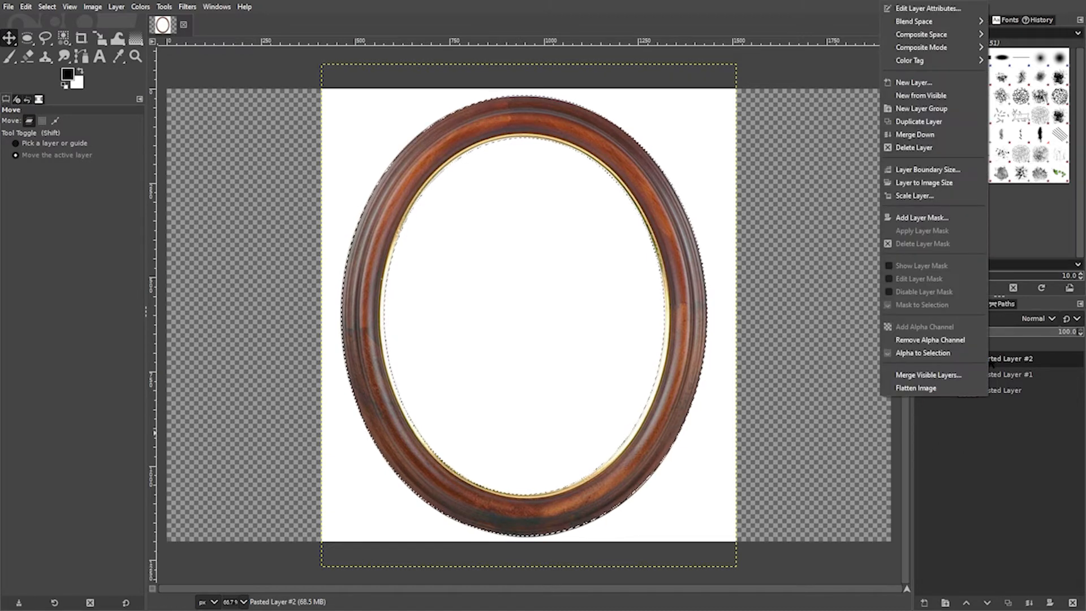
click(922, 218)
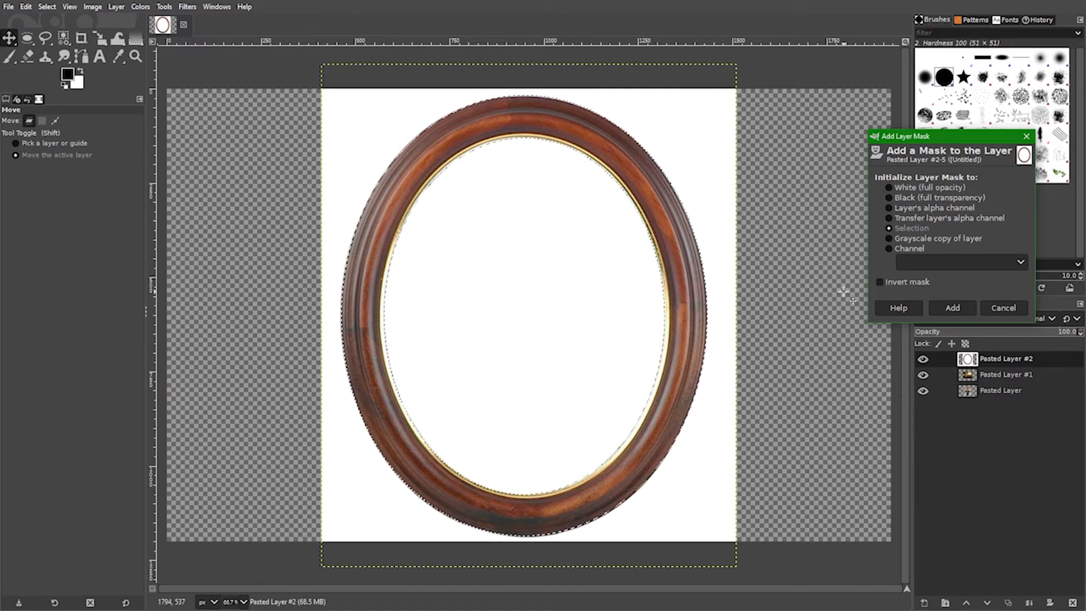
click(961, 311)
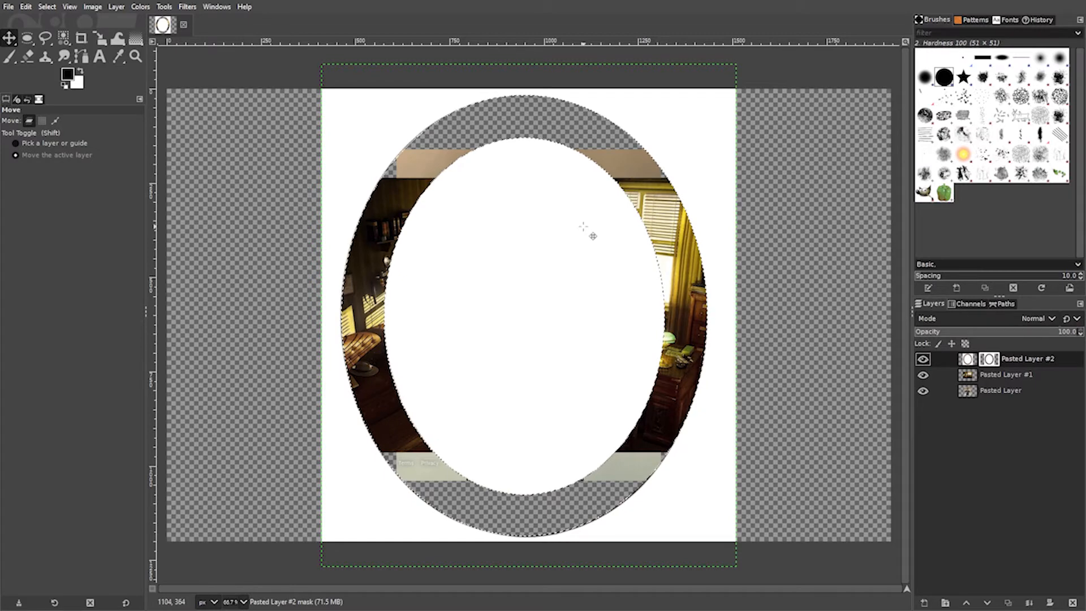
right_click(993, 361)
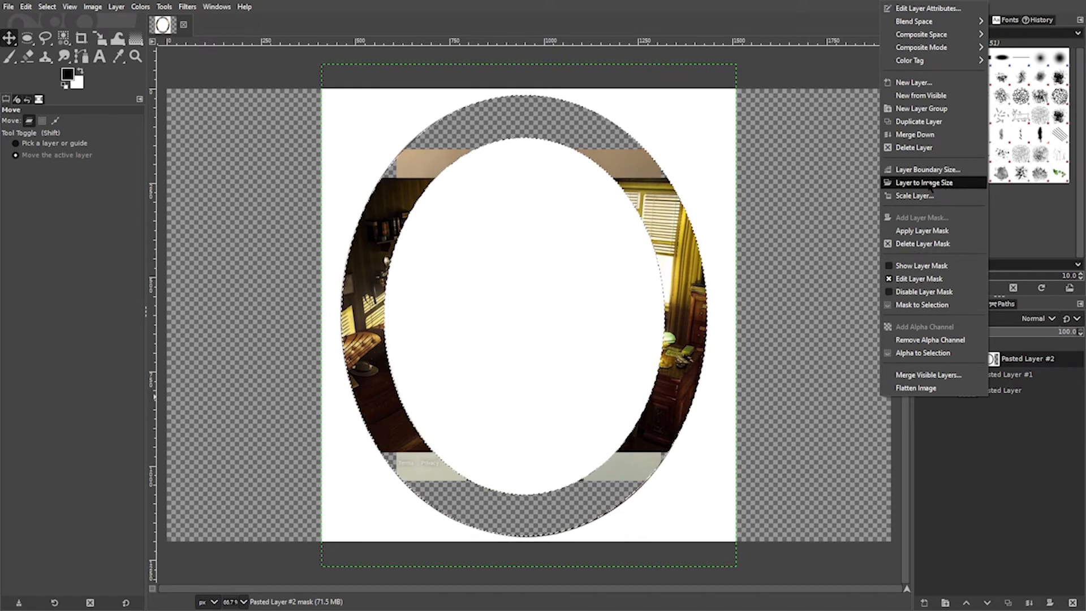
click(1029, 476)
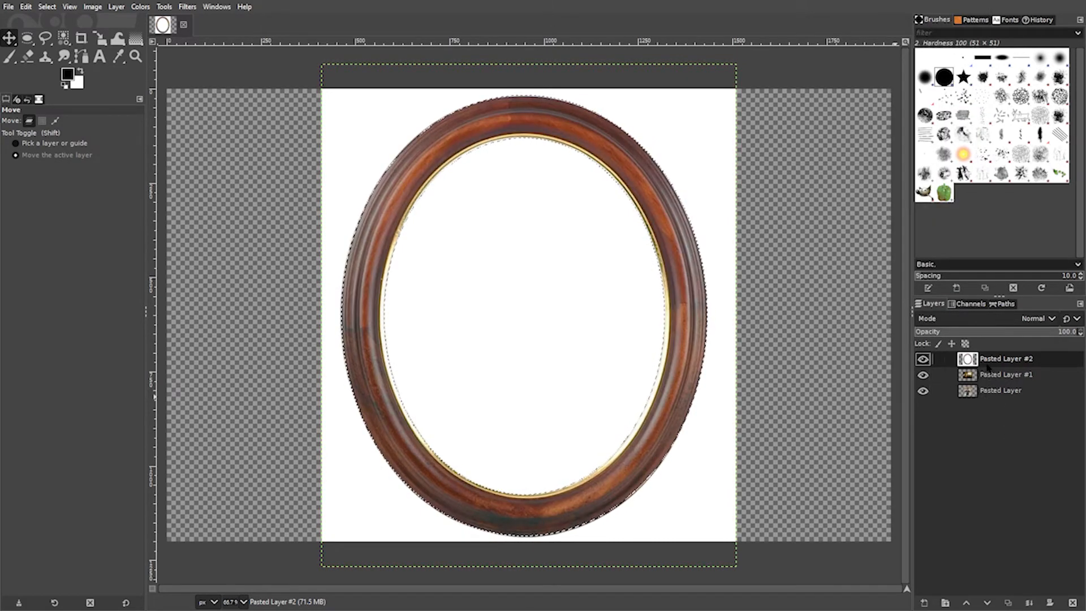
Add a layer mask initialized from the selection to the frame layer, and hide that layer
right_click(988, 367)
click(929, 218)
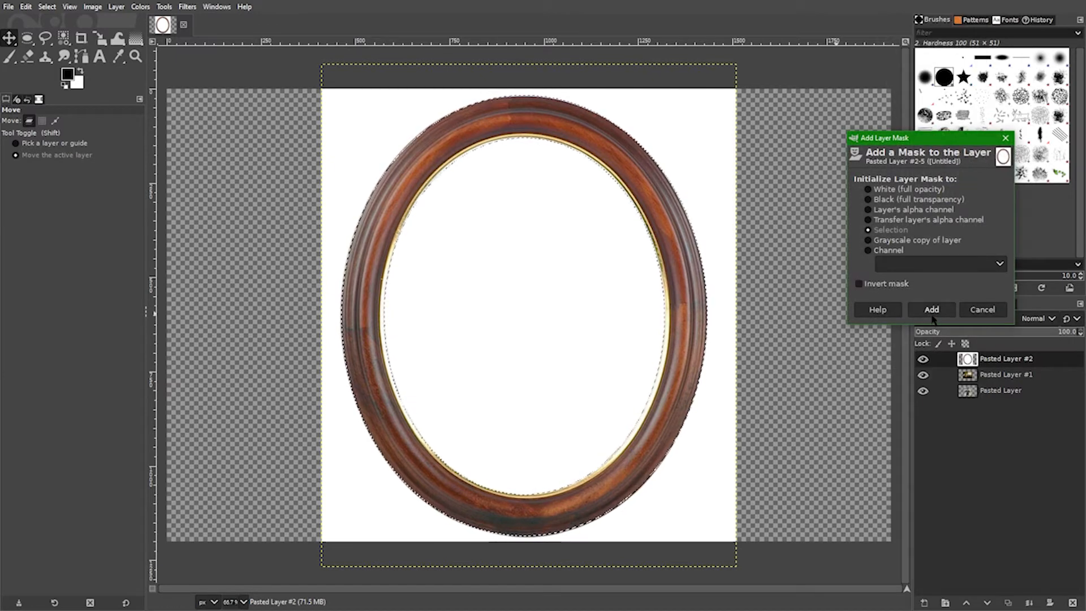
click(932, 311)
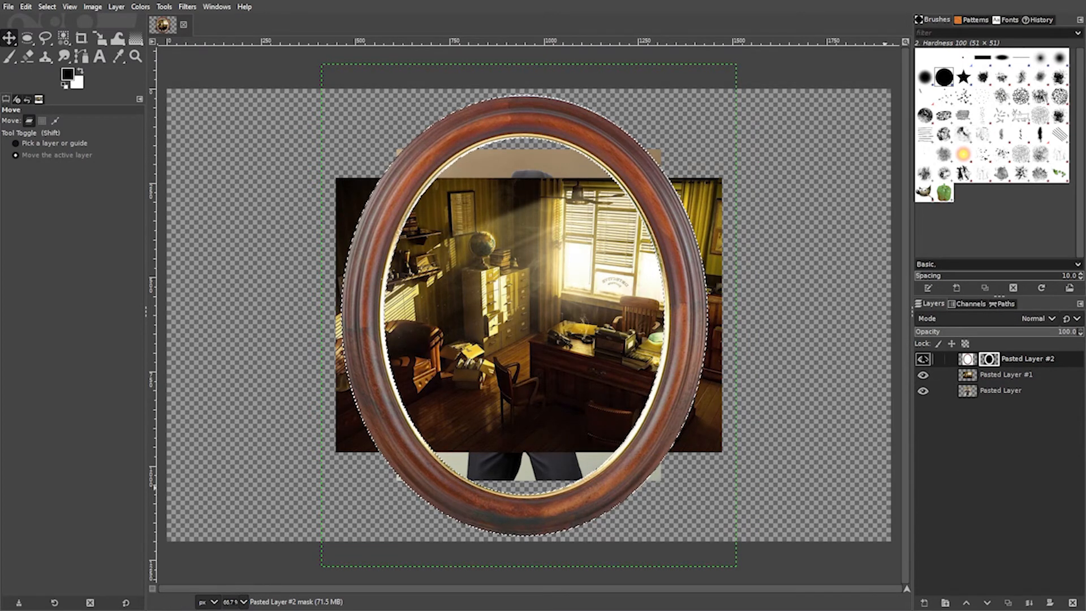
click(923, 359)
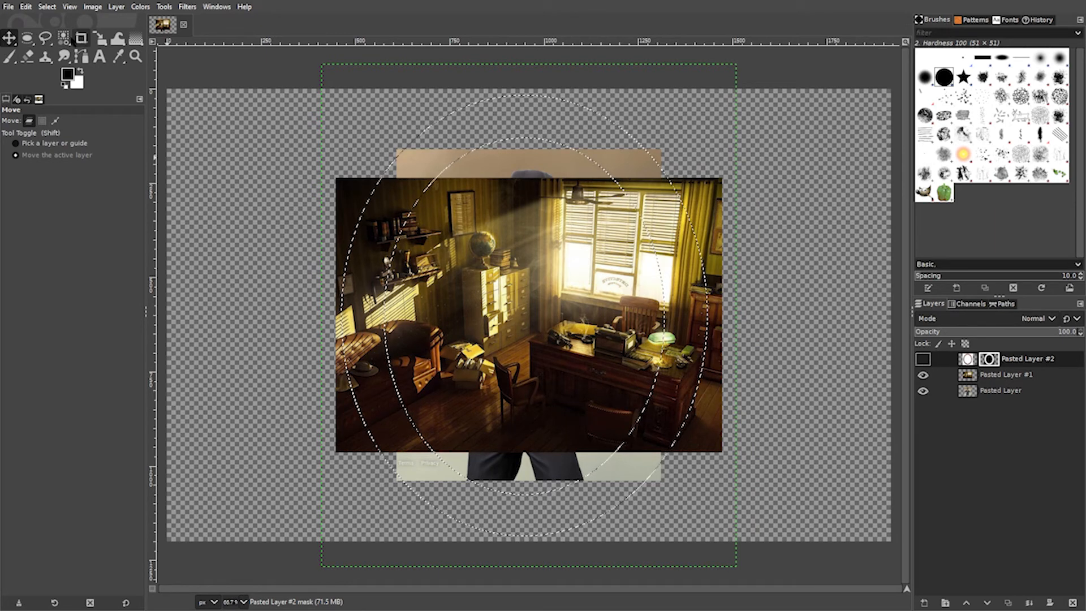
Clear the elliptical ring selection from the image
click(27, 38)
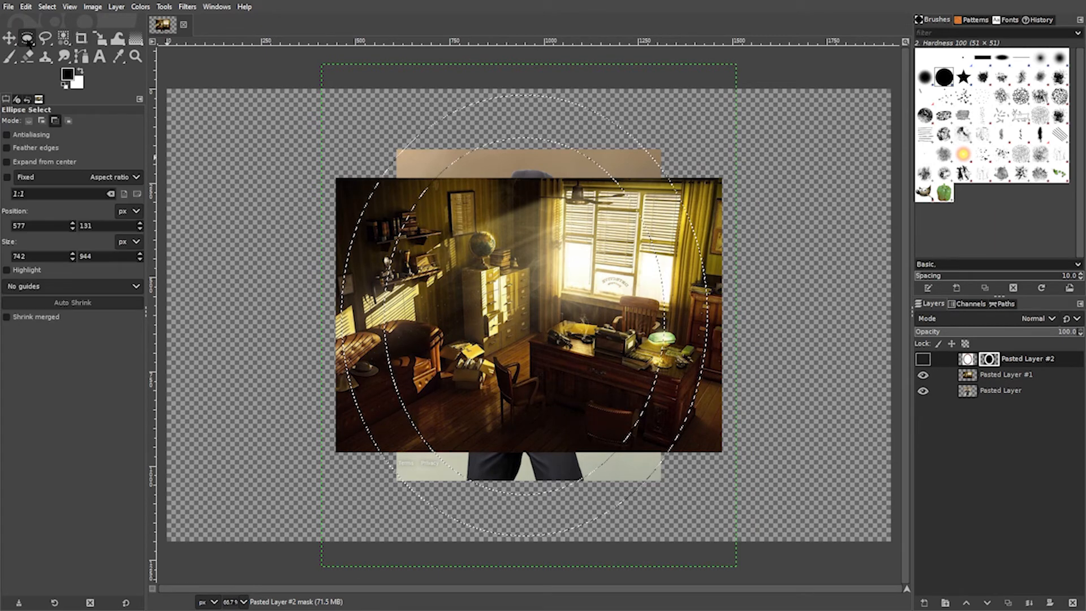
click(289, 156)
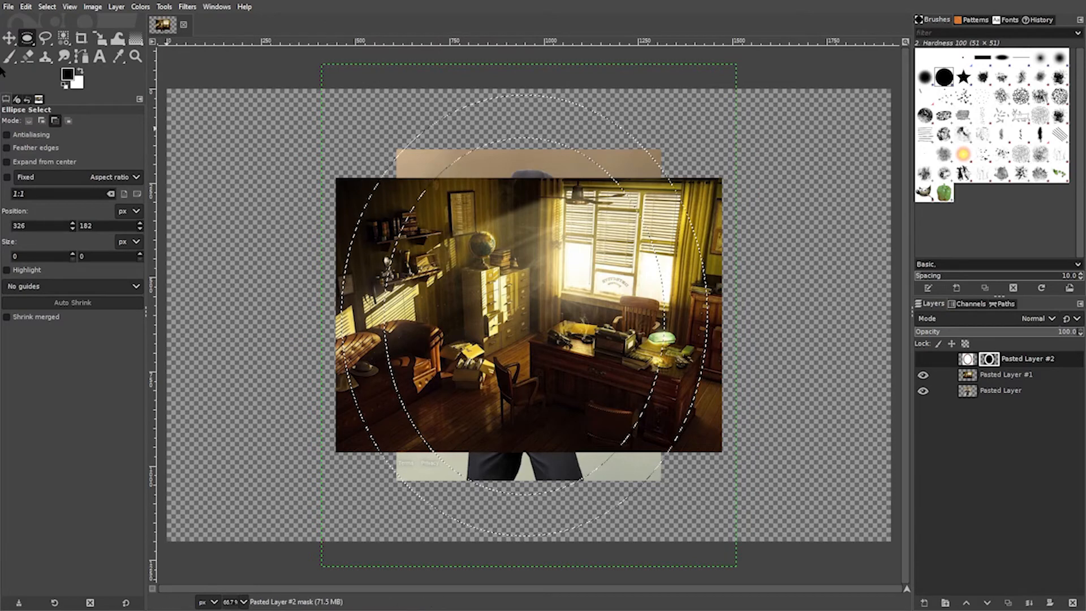
click(9, 38)
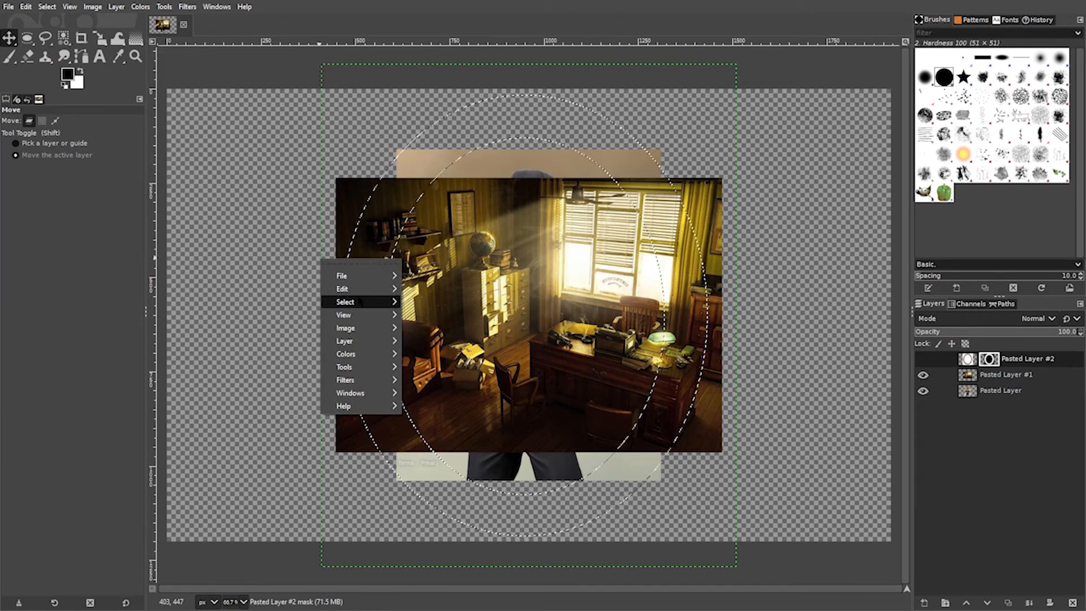
mouse_move(360, 302)
click(435, 324)
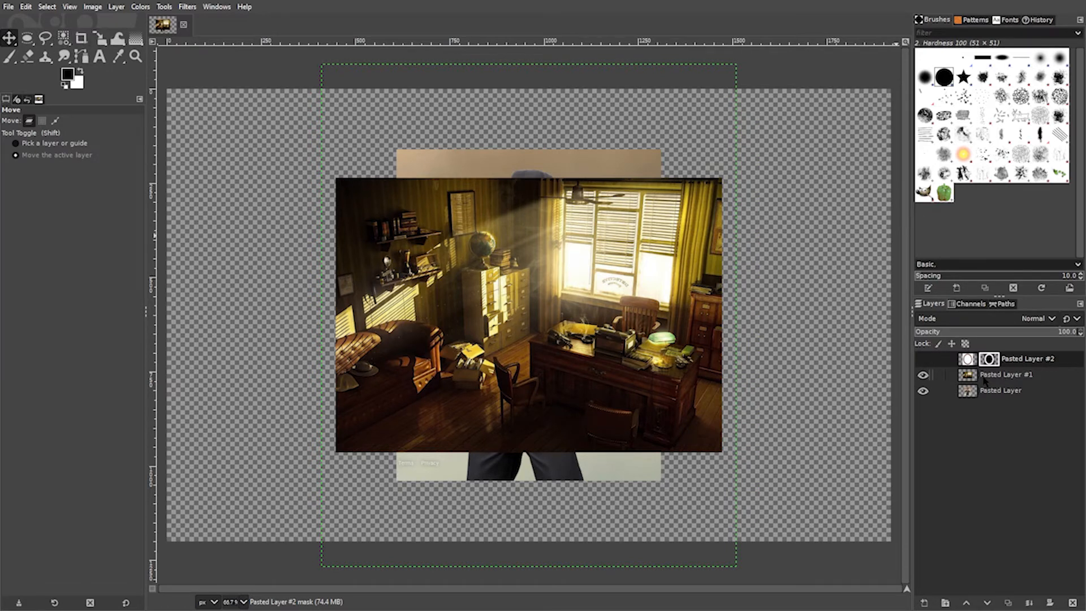
Hide the office layer so that only the character picture is shown
click(924, 376)
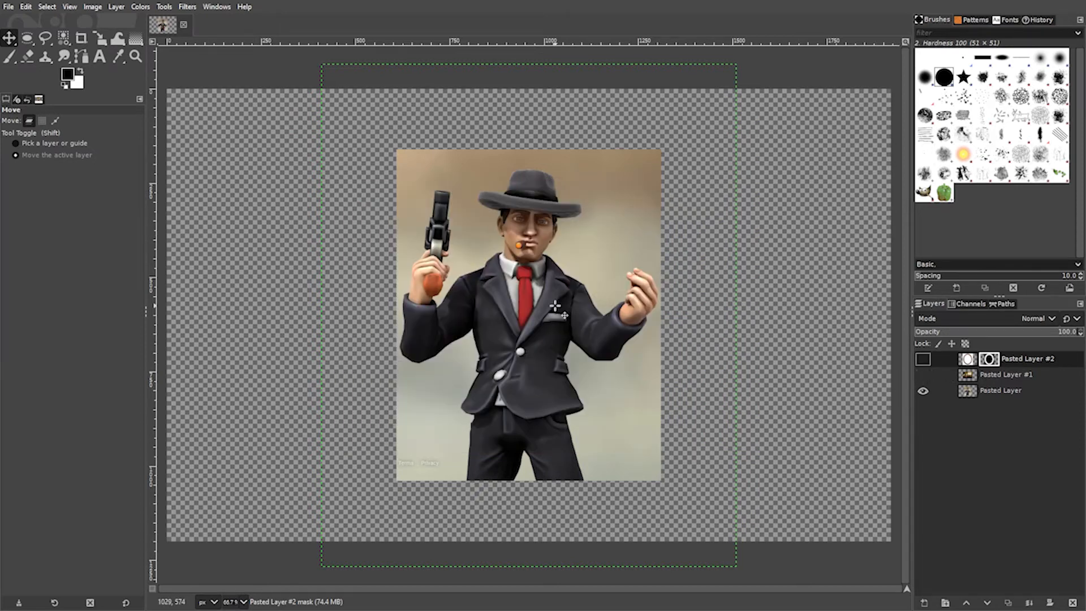
key(1)
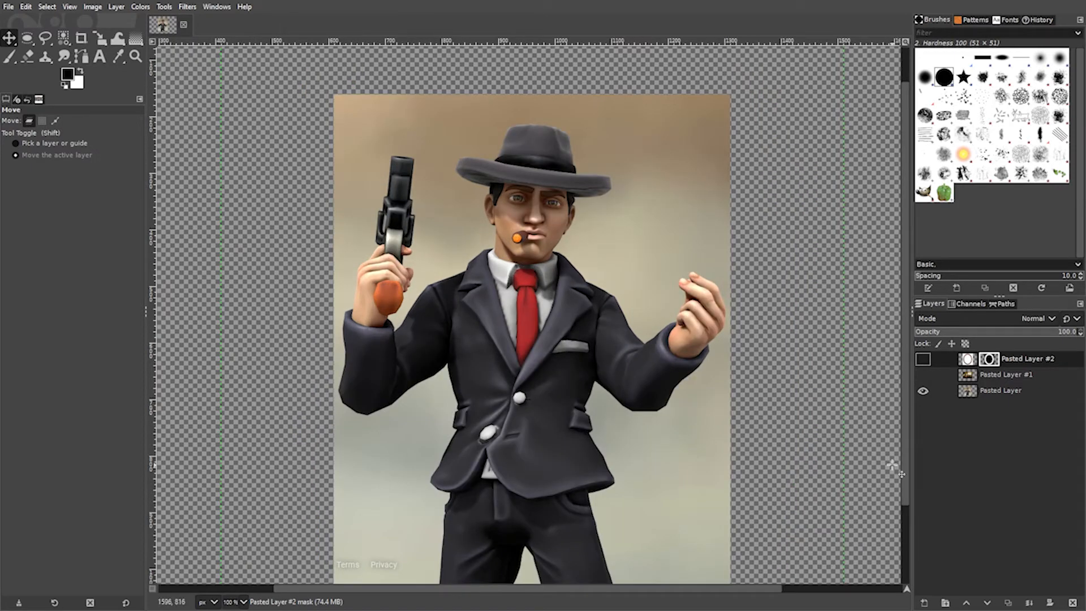
scroll(910, 478, down, 1)
mouse_move(909, 474)
mouse_down()
mouse_move(909, 503)
mouse_move(909, 490)
mouse_up()
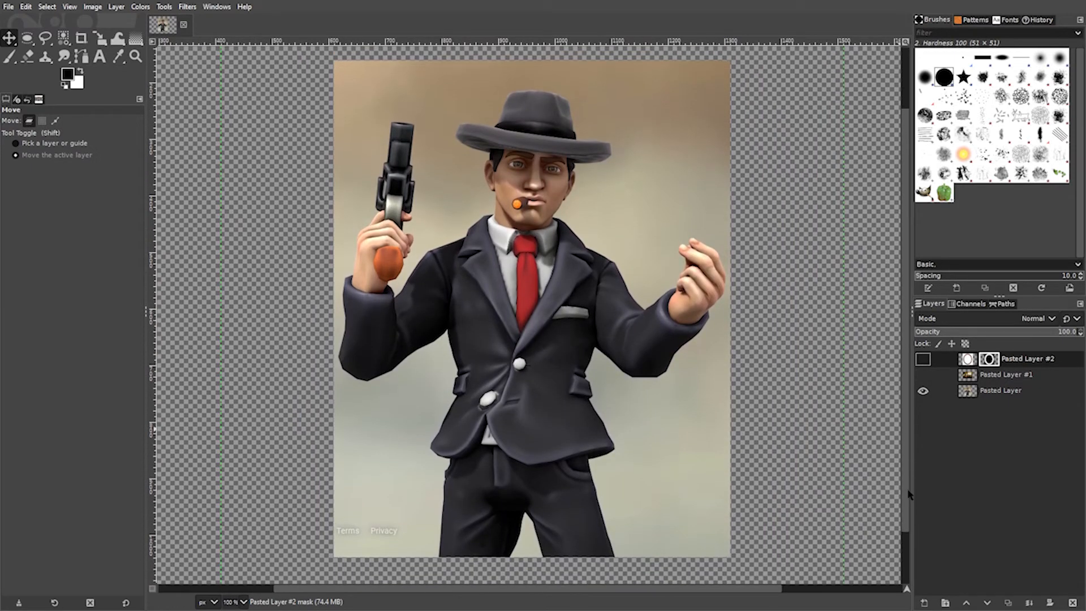
click(924, 375)
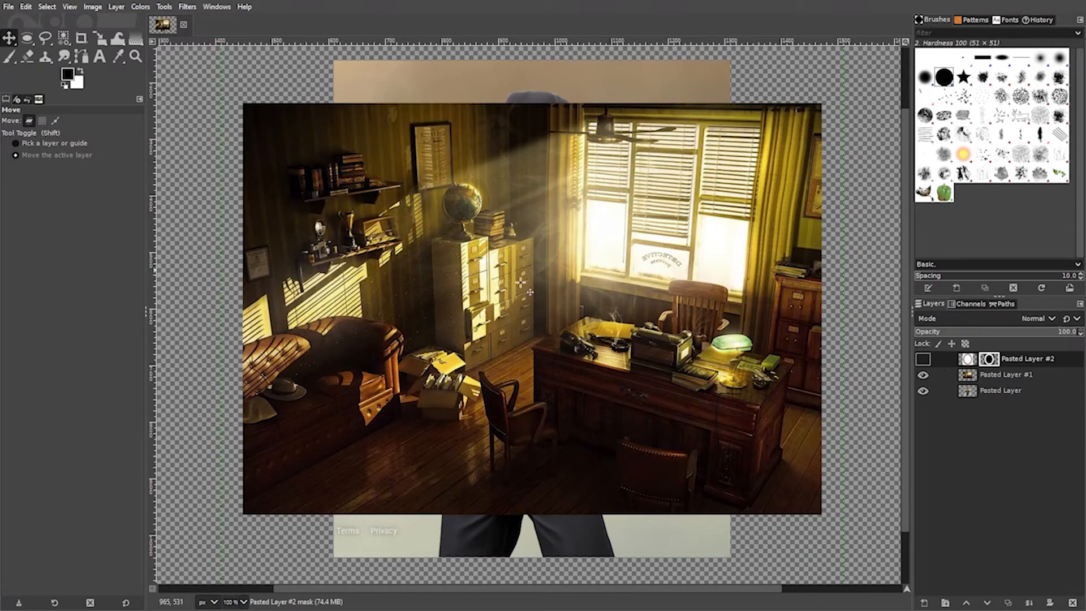
click(924, 374)
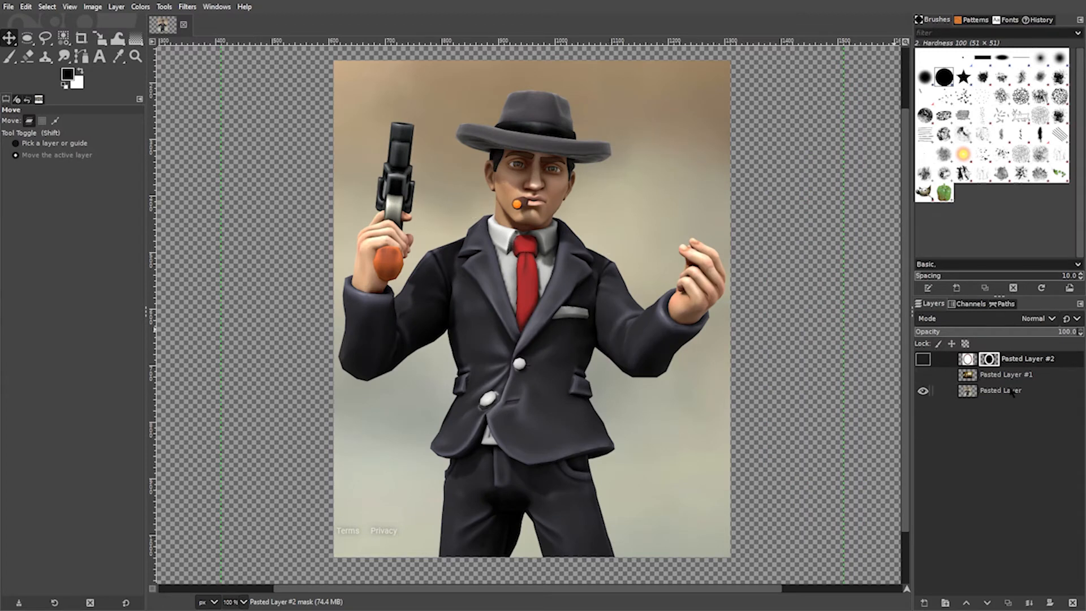
Flip the character picture's layer horizontally
click(122, 7)
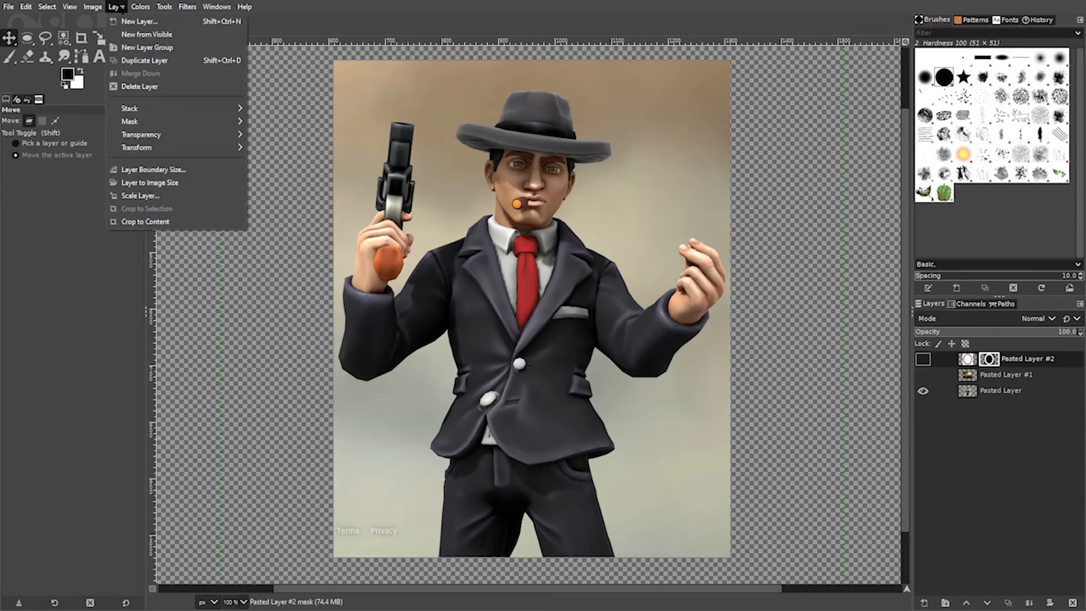
mouse_move(149, 148)
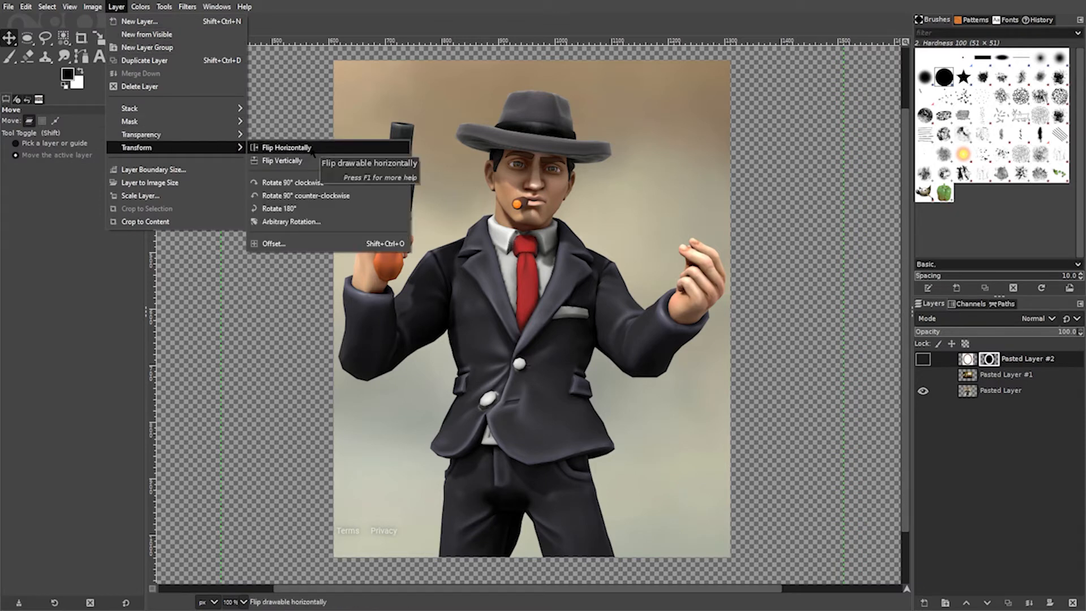
click(312, 148)
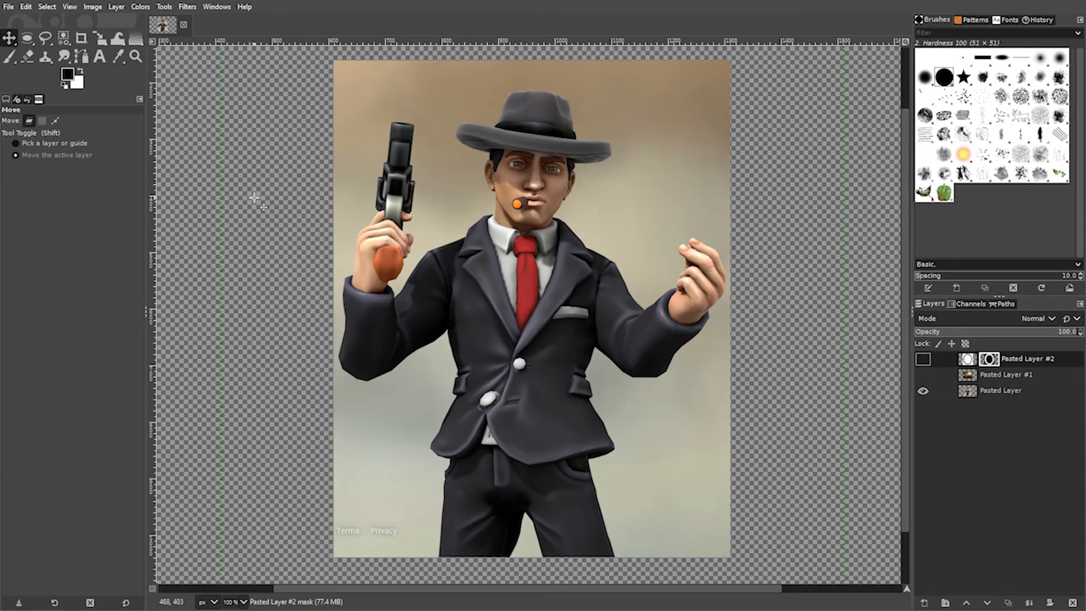
click(1007, 392)
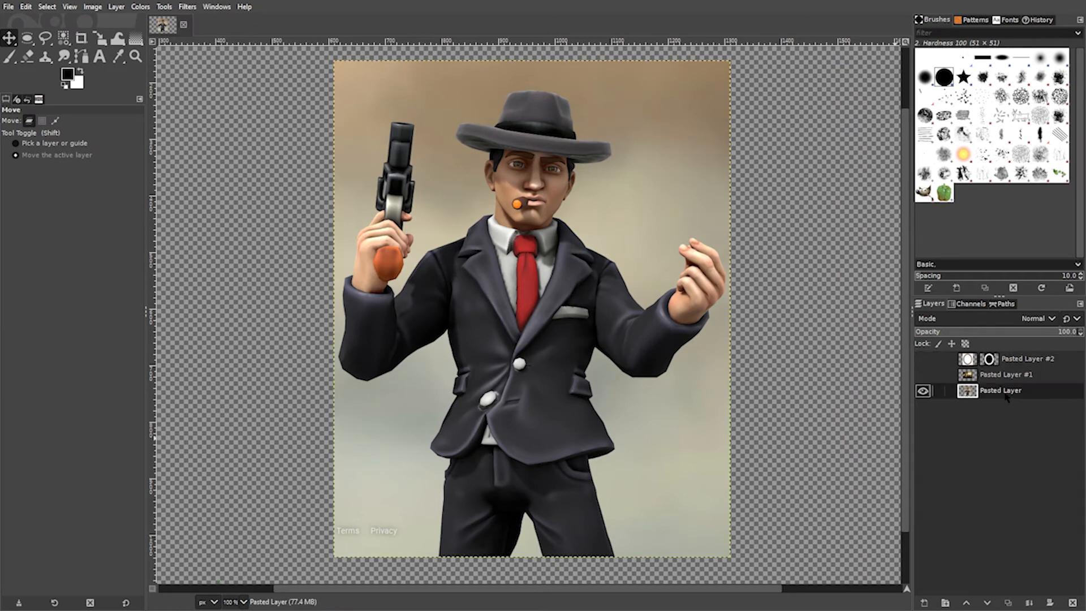
click(123, 8)
mouse_move(186, 151)
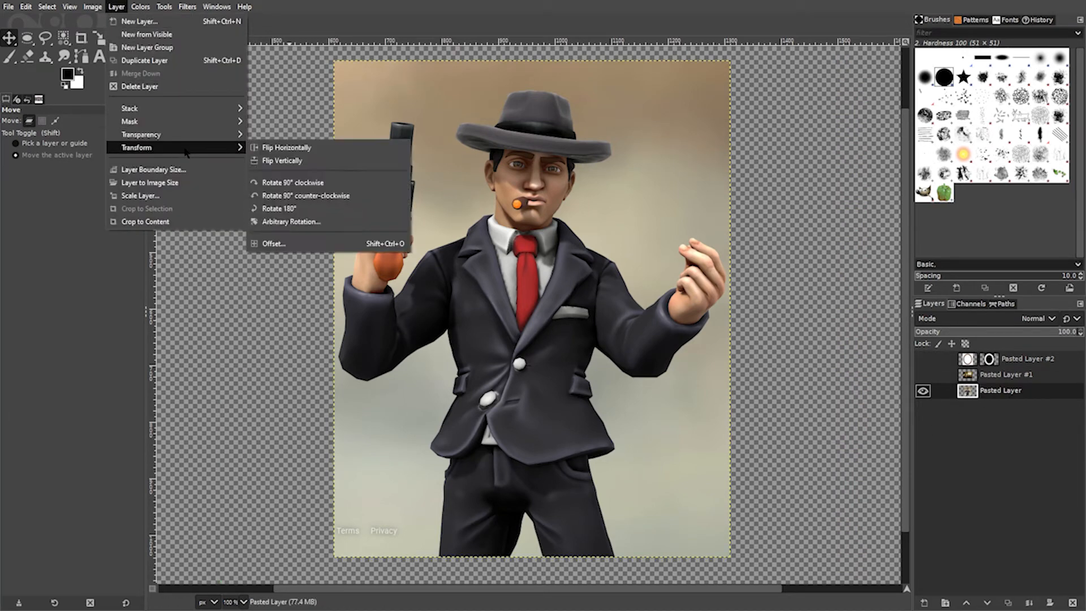
click(286, 147)
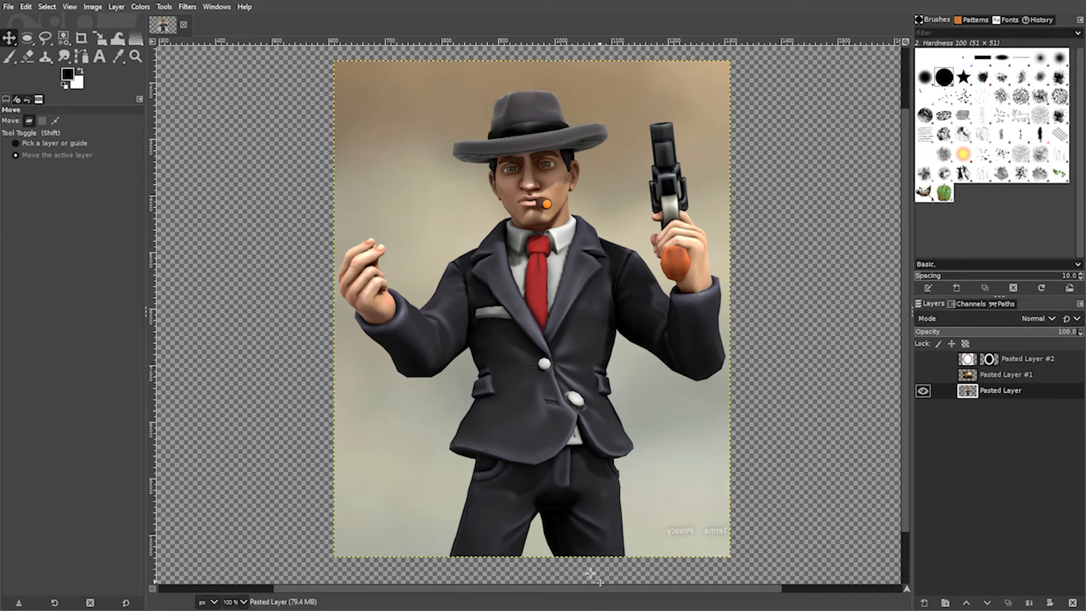
Start a path at the lower outer corner of the character's left-hand trouser leg and add a curved anchor partway up its outer edge
scroll(531, 434, up, 1)
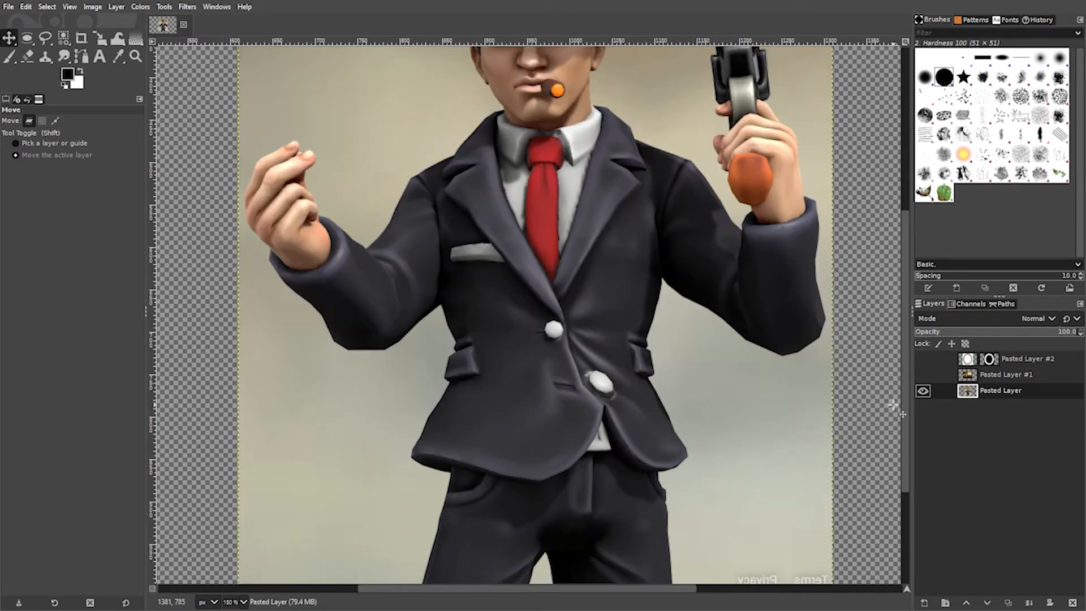
drag(904, 405, 909, 463)
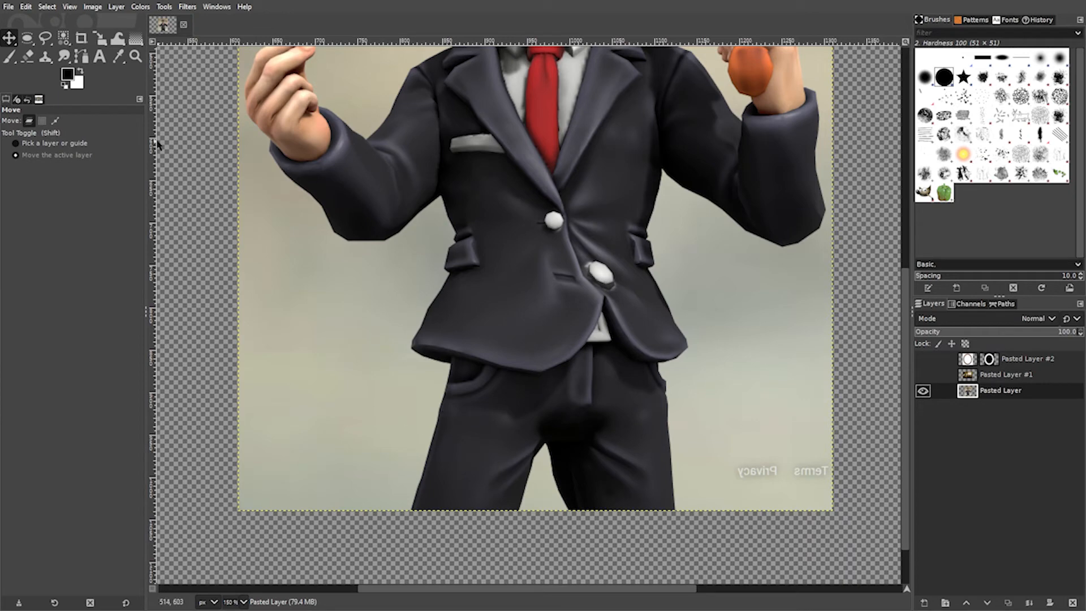
click(81, 56)
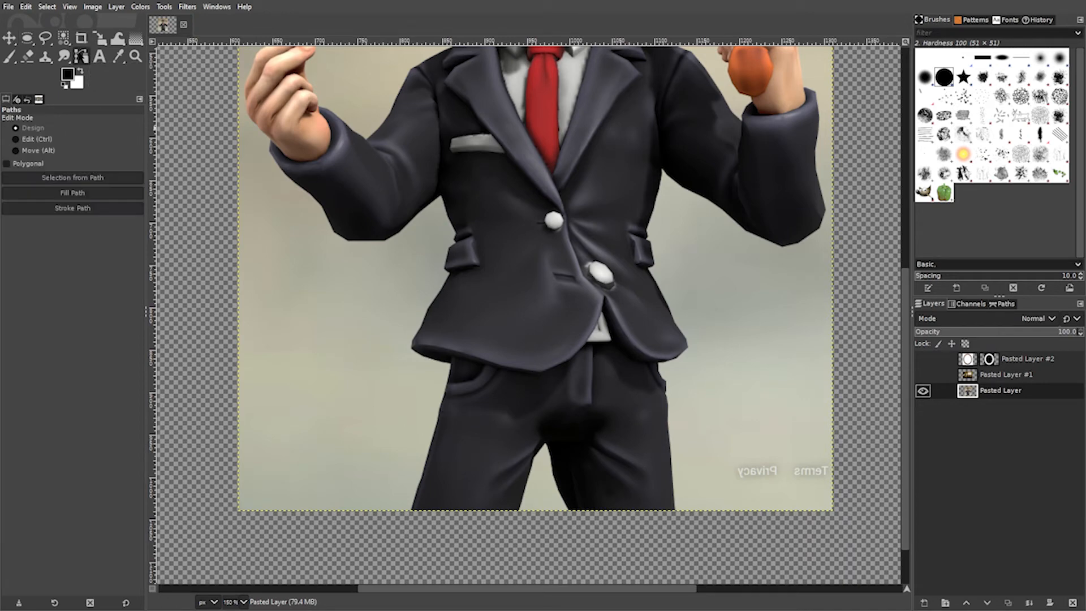
scroll(396, 540, up, 3)
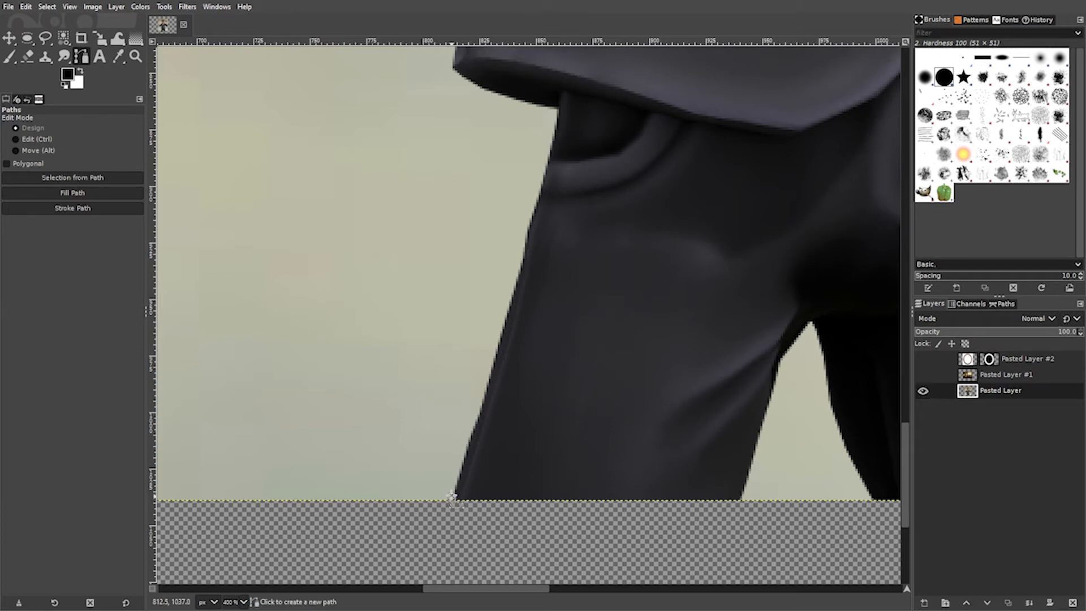
drag(452, 499, 470, 435)
drag(470, 434, 470, 435)
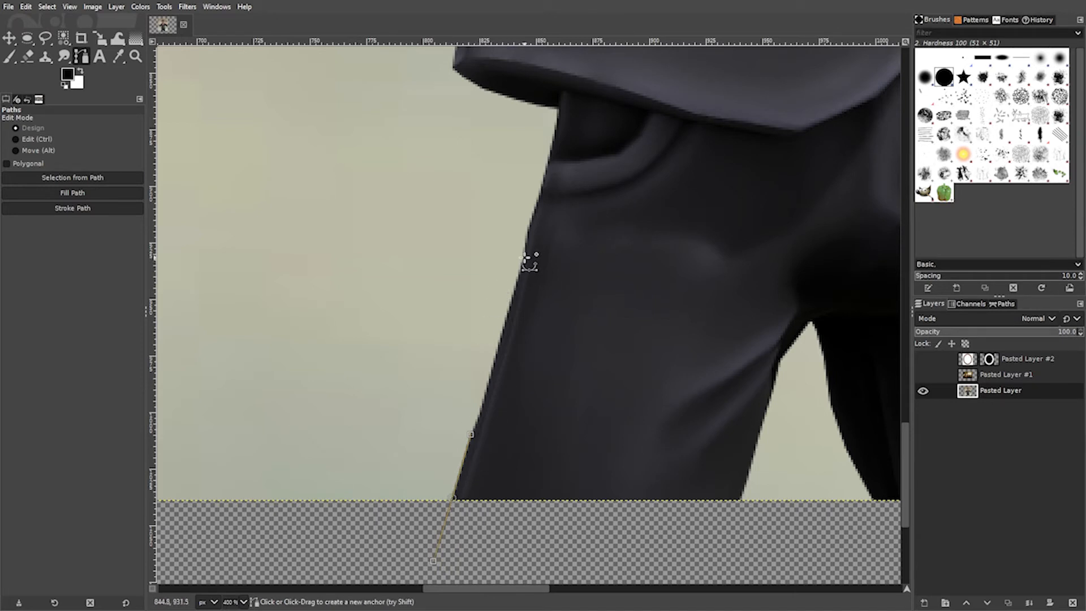
key(ctrl+z)
drag(524, 255, 524, 227)
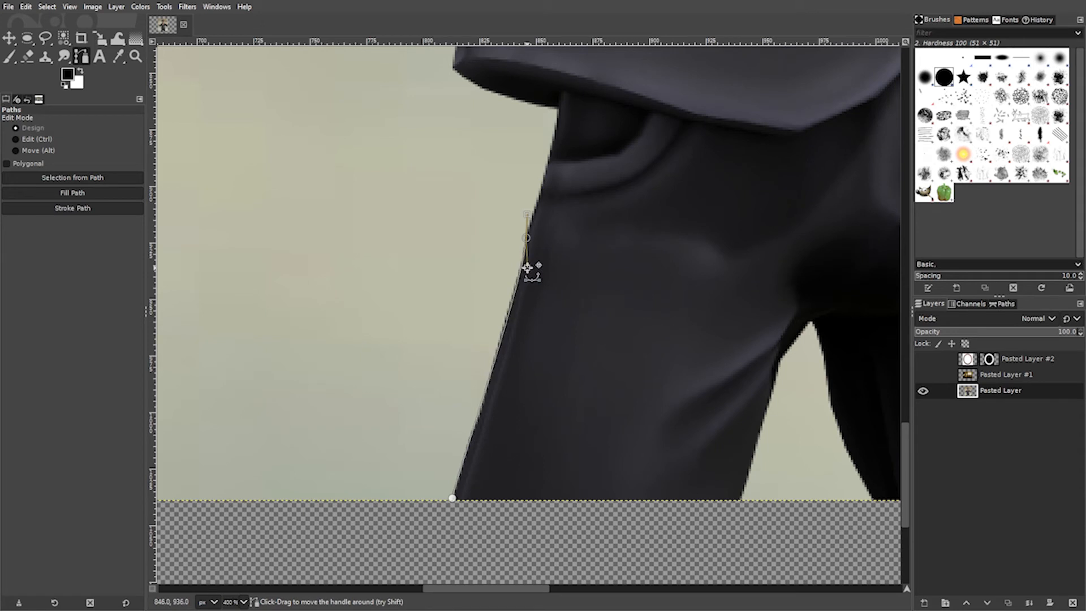
Extend the path up to where the trousers meet the jacket hem and reshape the middle anchor to follow the leg's edge
click(557, 108)
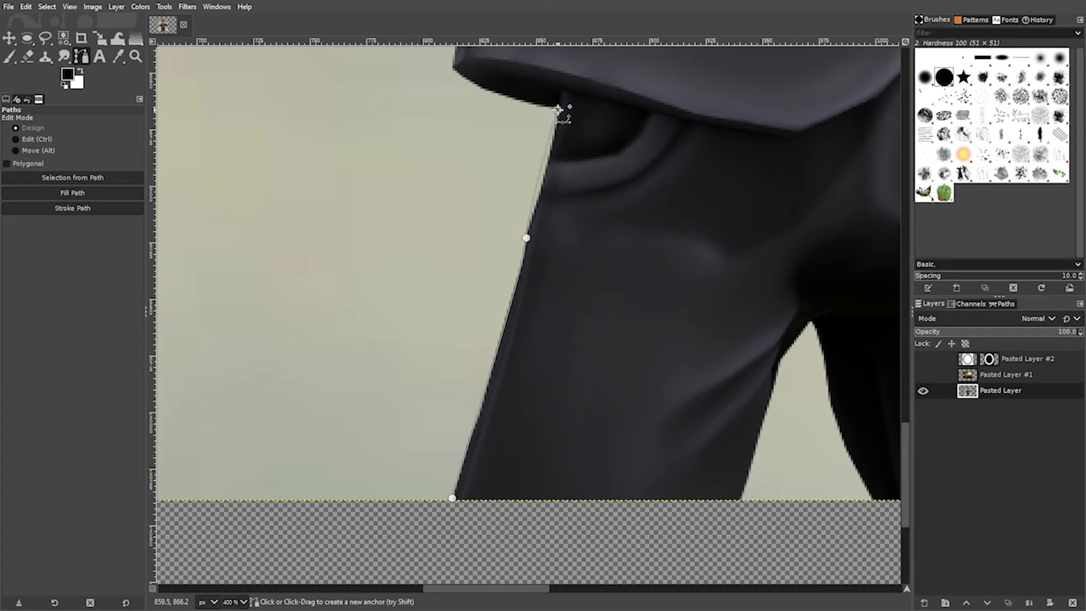
drag(558, 109, 564, 64)
click(528, 238)
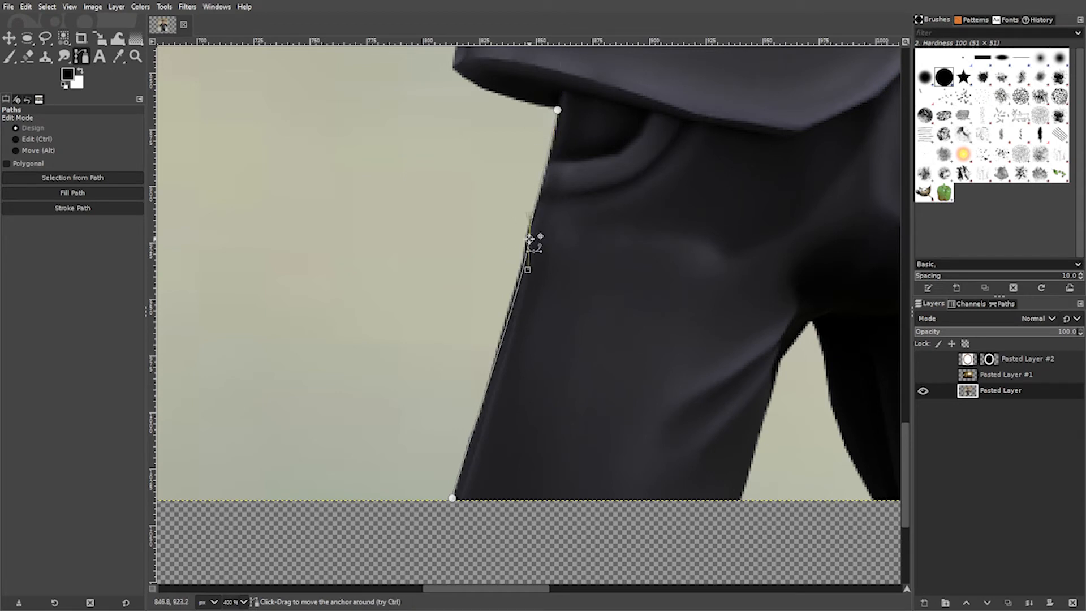
drag(530, 238, 533, 219)
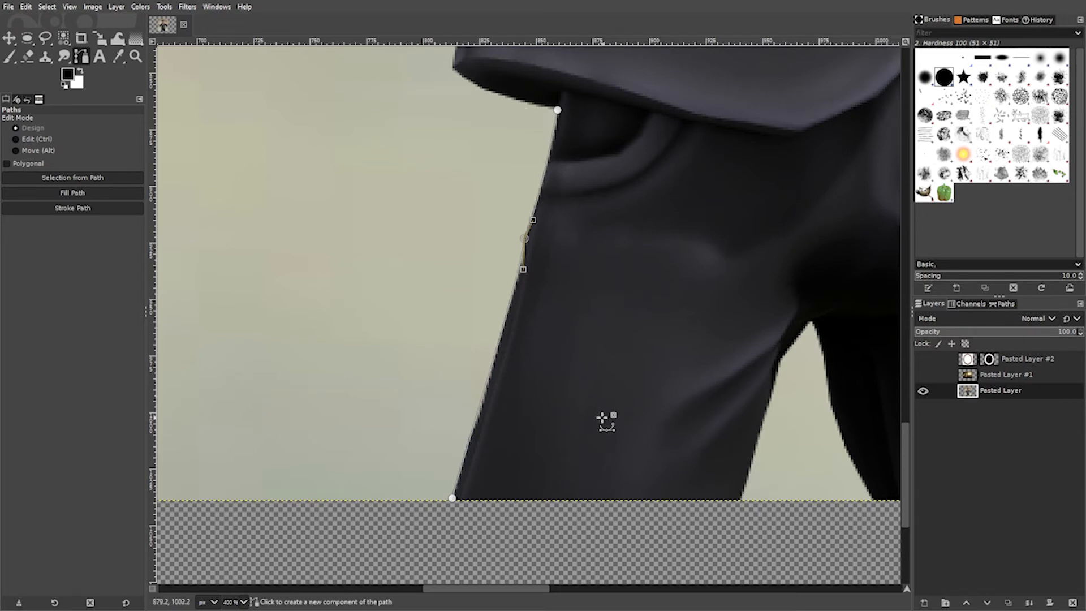
Continue the path with a curved segment along the jacket's lower hem to its outer corner
drag(558, 110, 478, 84)
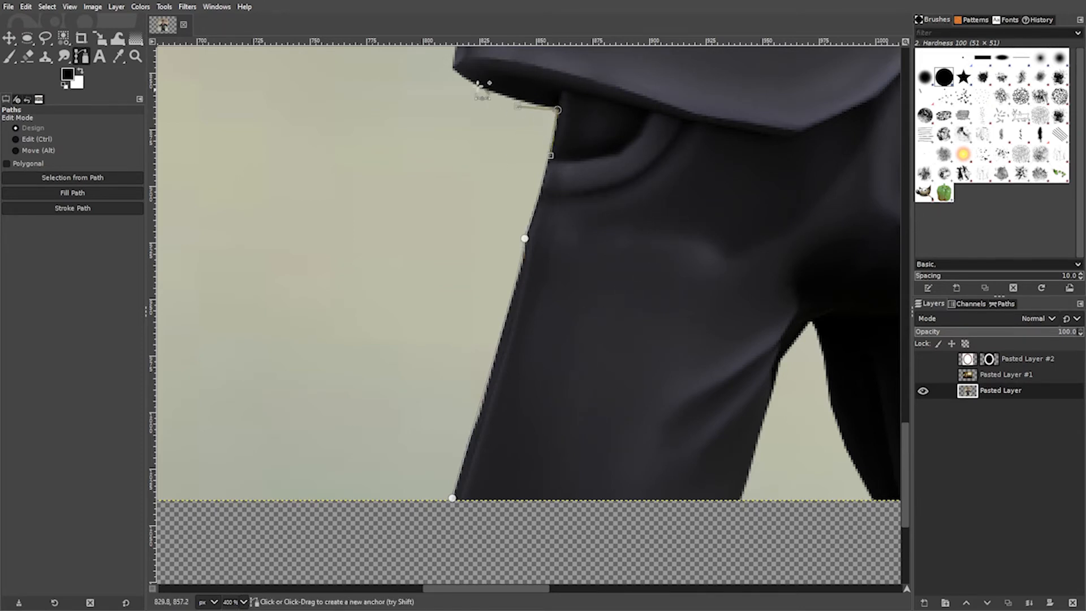
scroll(500, 204, up, 5)
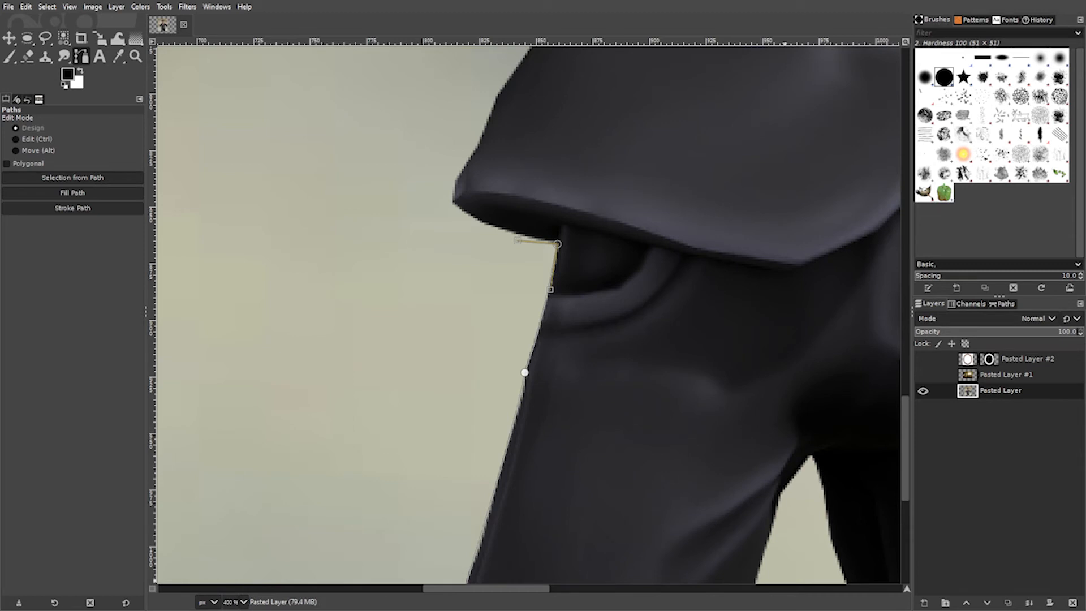
scroll(572, 443, down, 5)
scroll(635, 390, down, 10)
scroll(643, 399, up, 10)
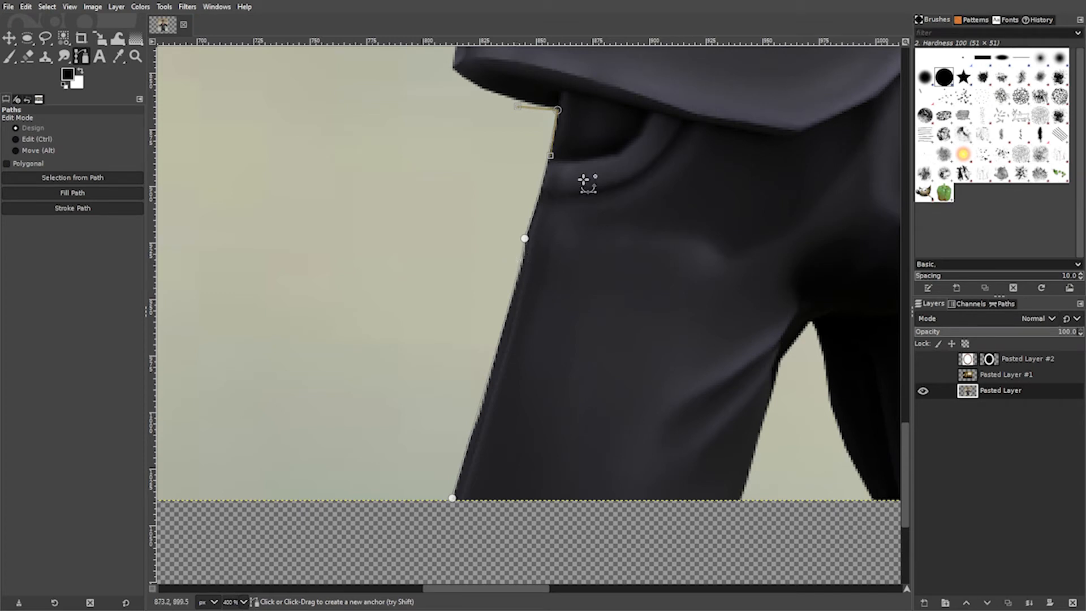
drag(516, 105, 463, 69)
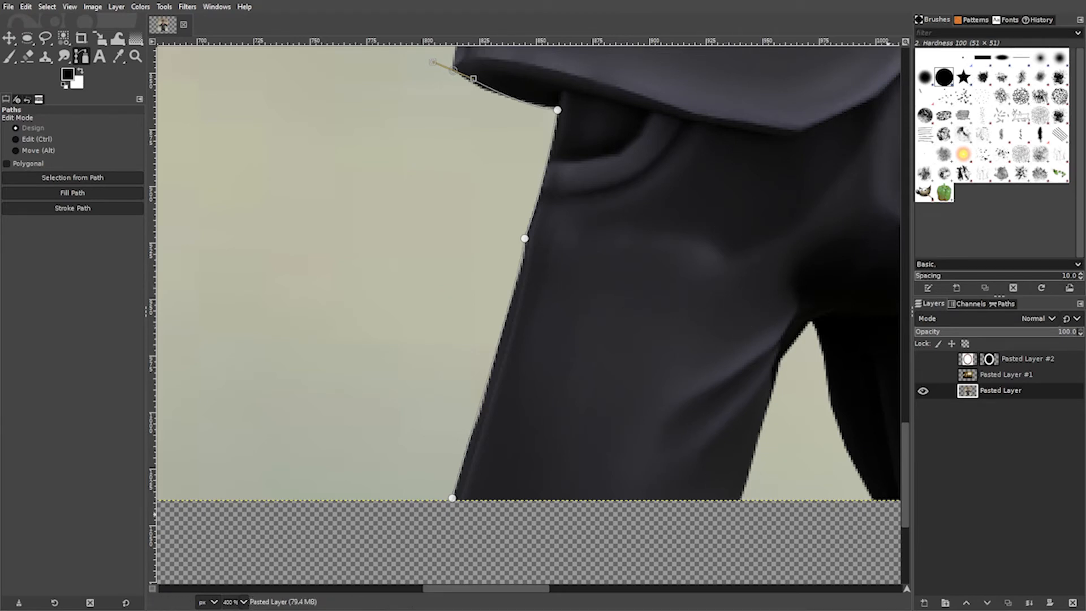
Create a selection from the path that outlines the whole character
key(ctrl+shift+j)
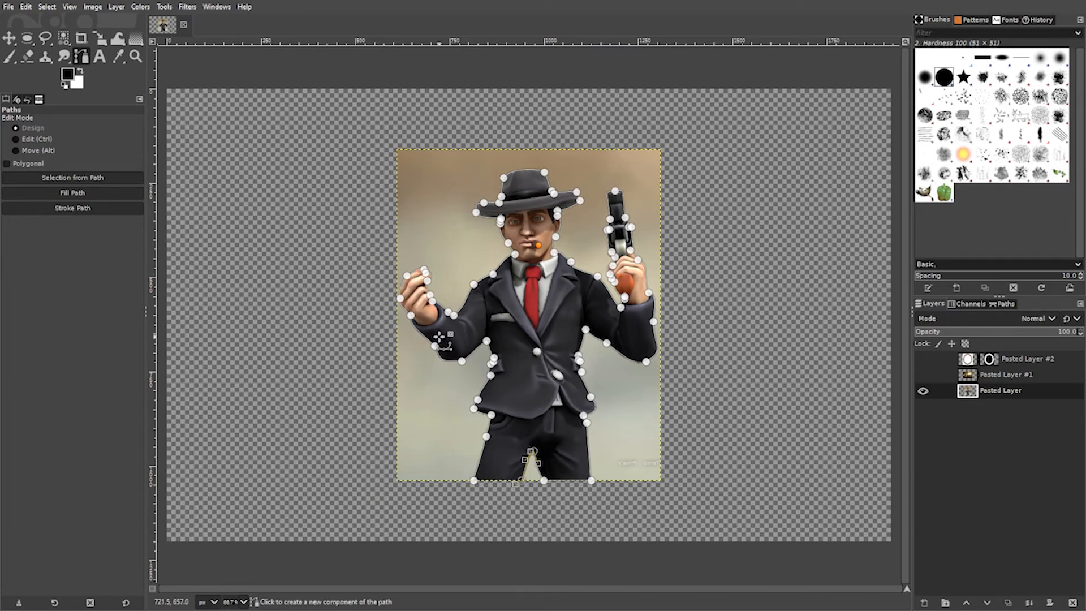
scroll(520, 481, up, 5)
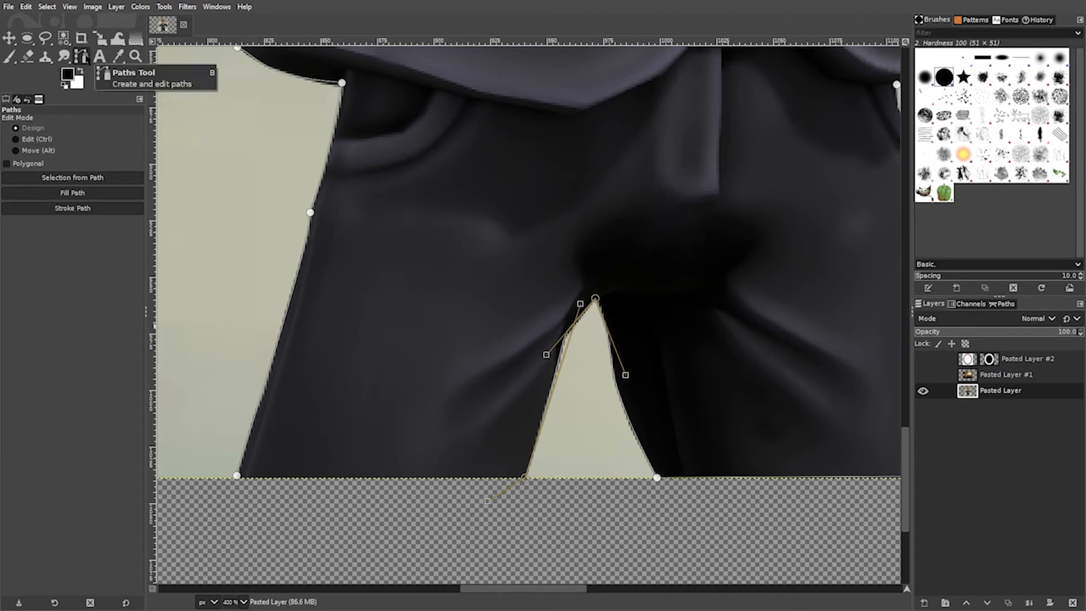
click(72, 178)
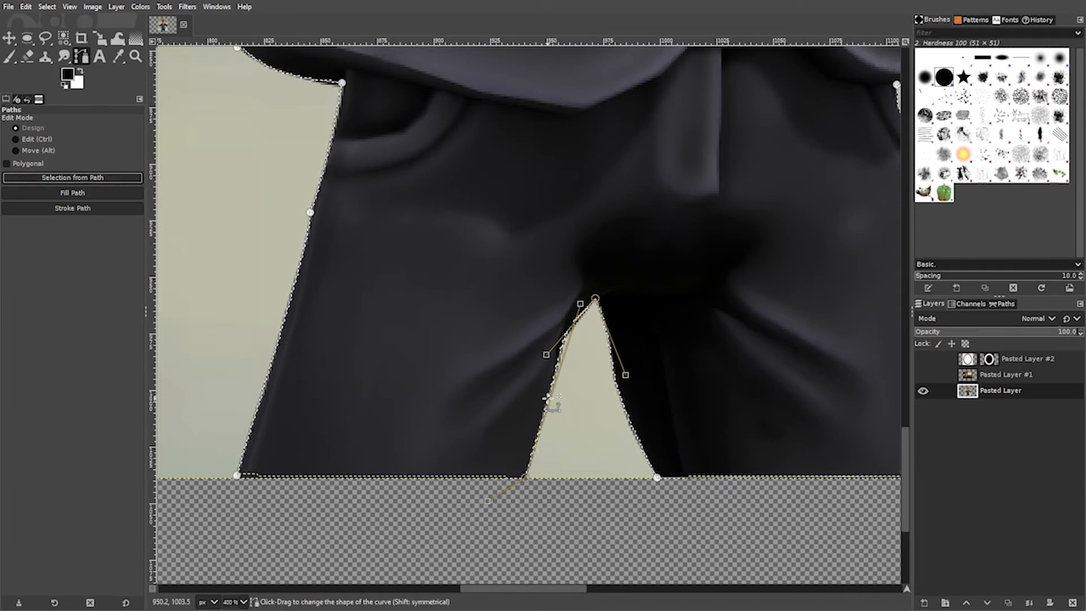
key(1)
scroll(601, 294, up, 3)
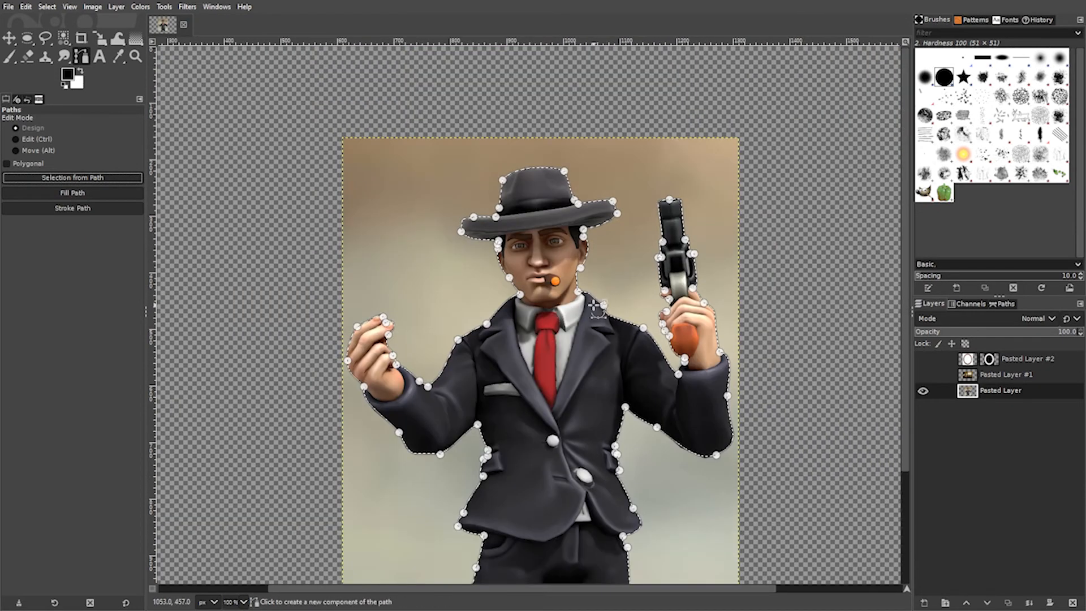
Add a layer mask to the character layer, initialised from the selection, to hide the background around the figure
scroll(596, 303, down, 4)
scroll(566, 272, up, 3)
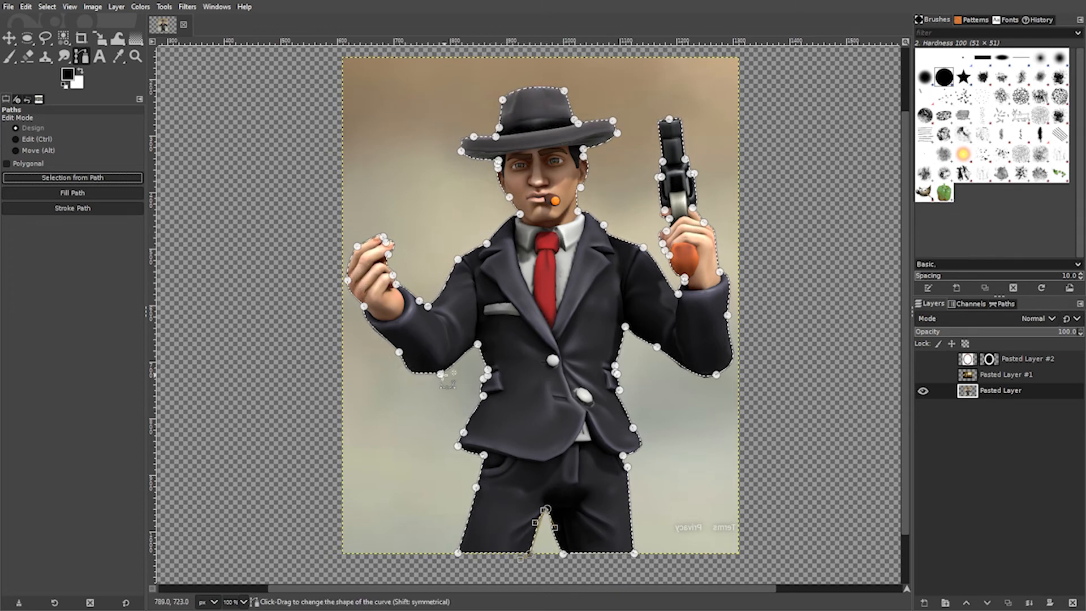
scroll(396, 346, up, 5)
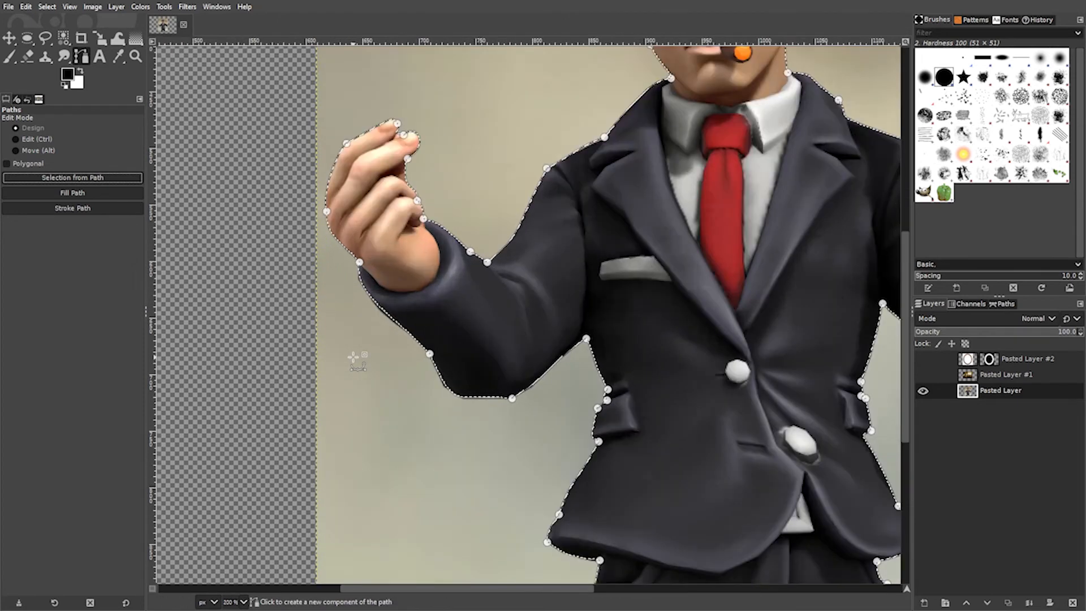
scroll(506, 342, down, 5)
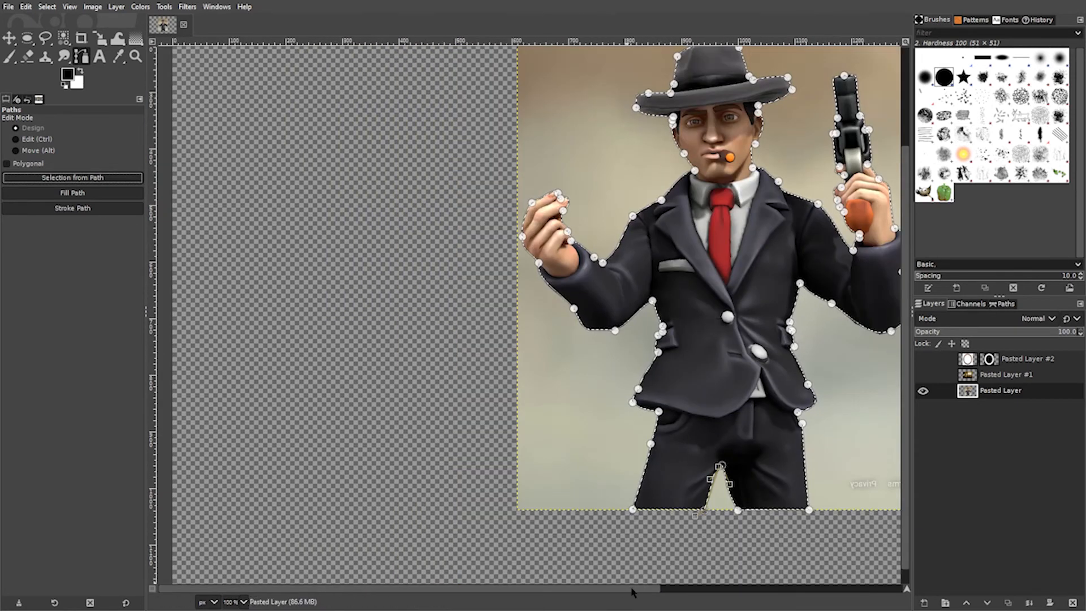
drag(632, 589, 735, 589)
scroll(710, 383, up, 3)
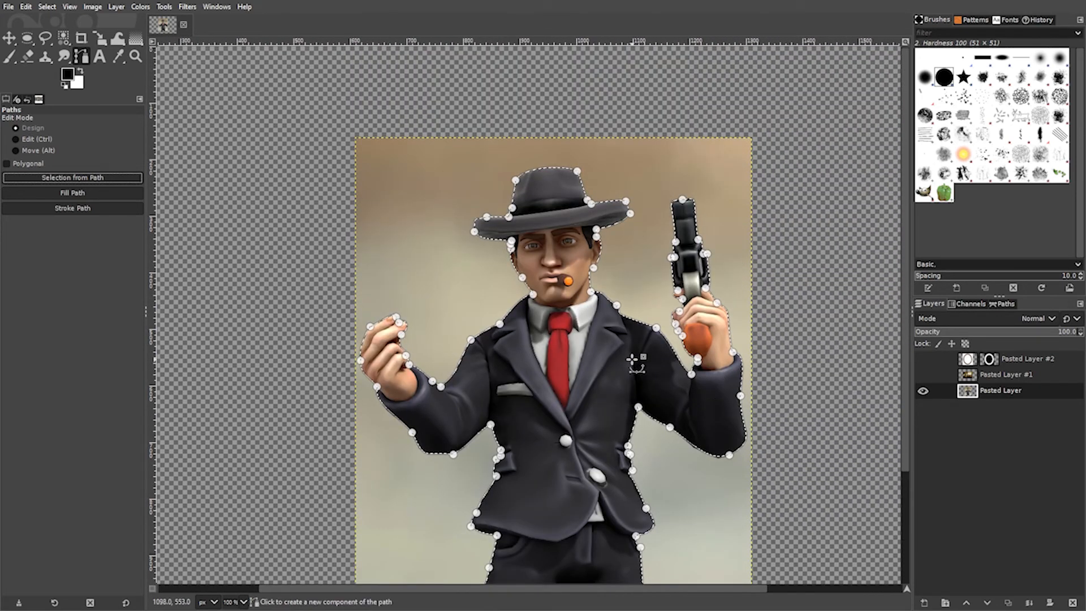
scroll(636, 364, down, 1)
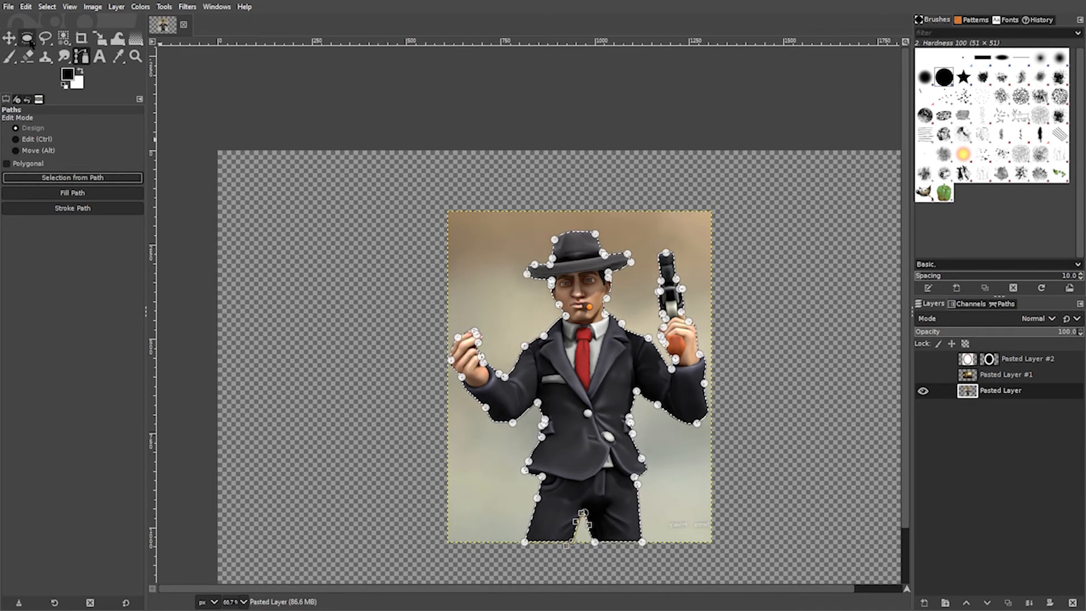
right_click(989, 395)
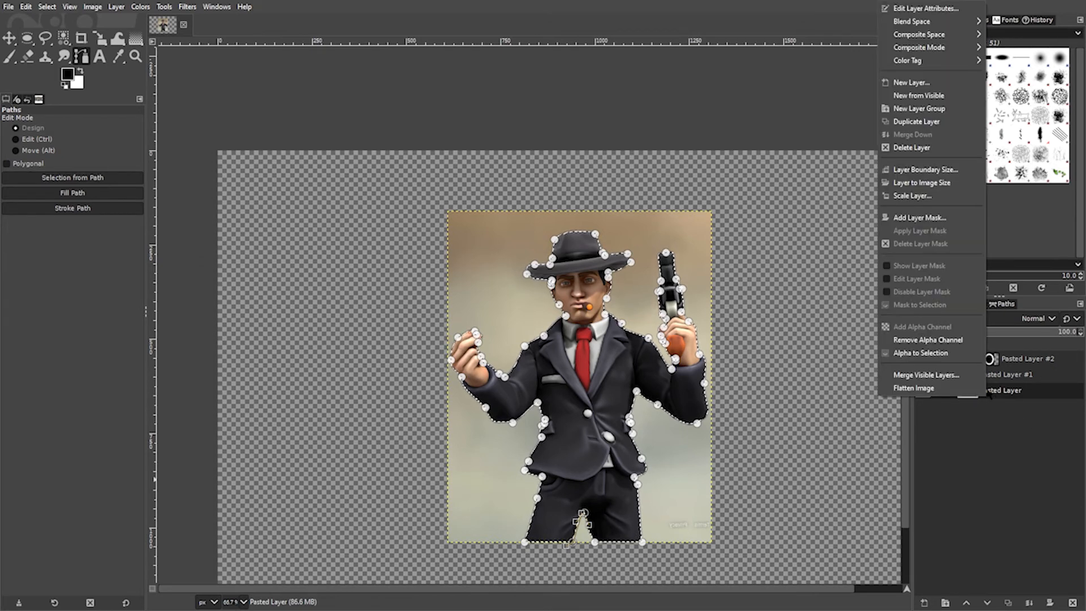
click(911, 218)
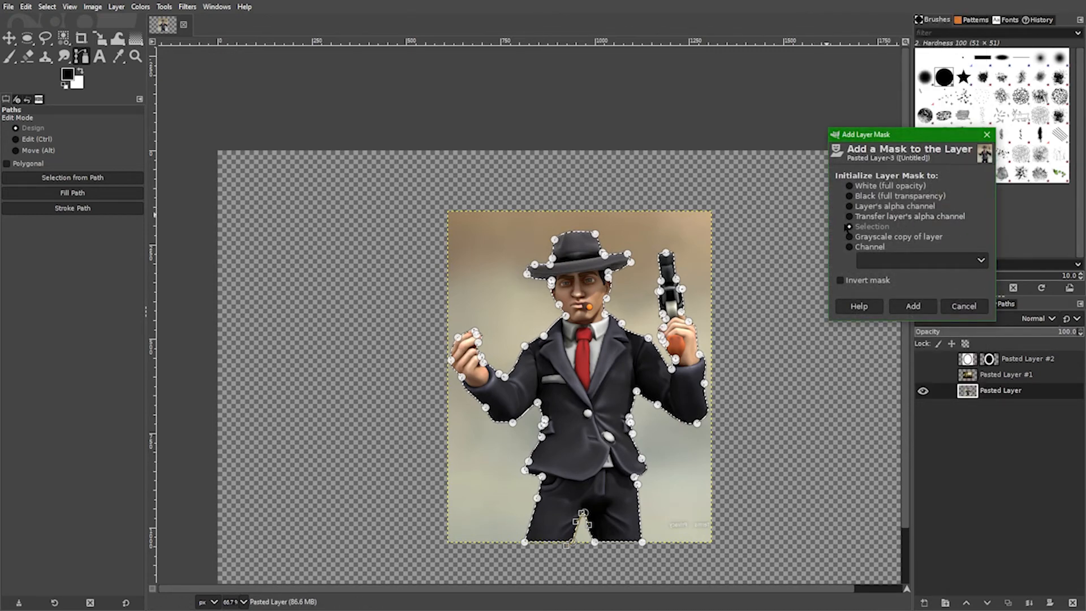
click(925, 309)
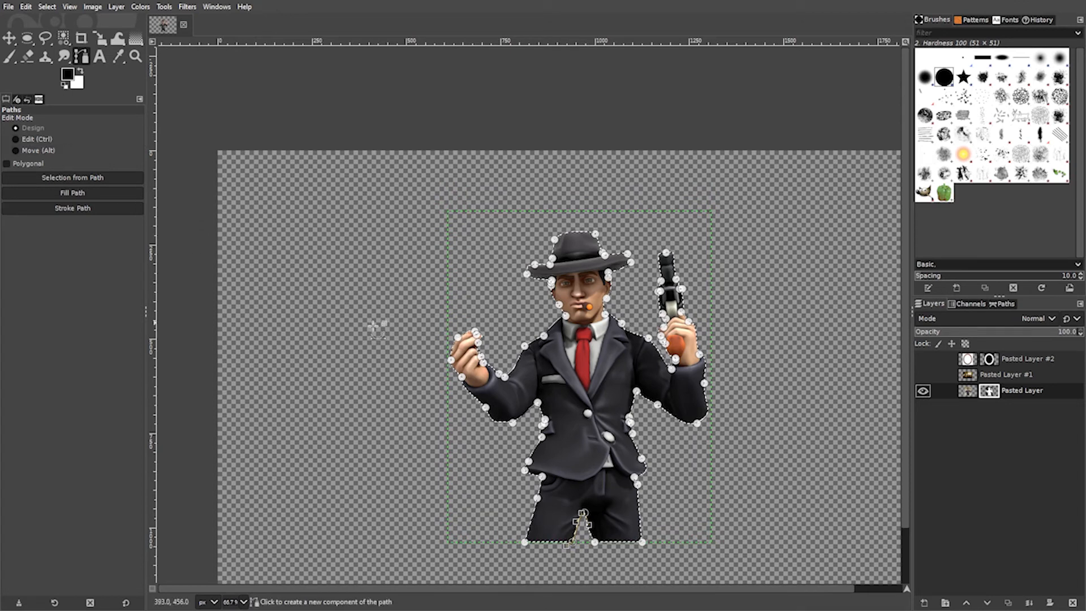
Clear the selection around the cut-out character
click(9, 38)
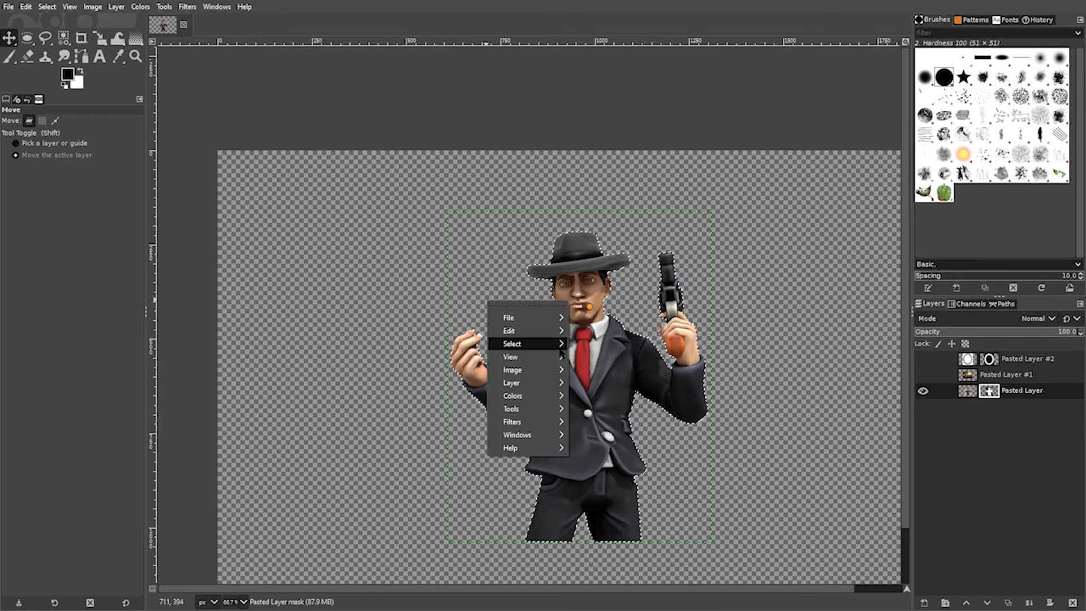
mouse_move(560, 348)
click(589, 365)
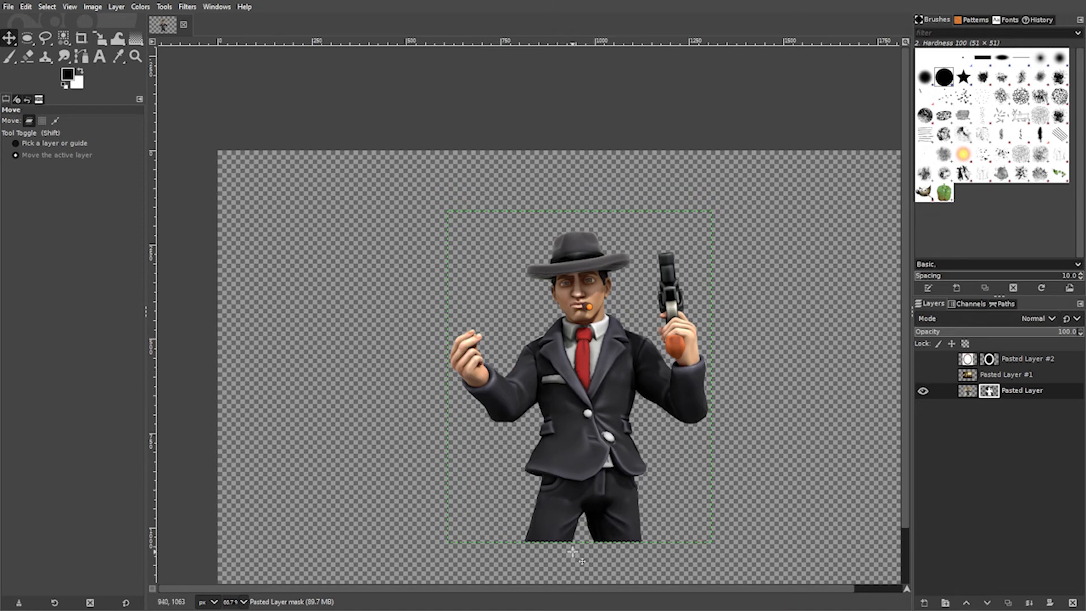
Examine the masked character's edges up close, from the trousers and jacket up to the hat and gun
scroll(626, 515, up, 2)
scroll(625, 514, up, 1)
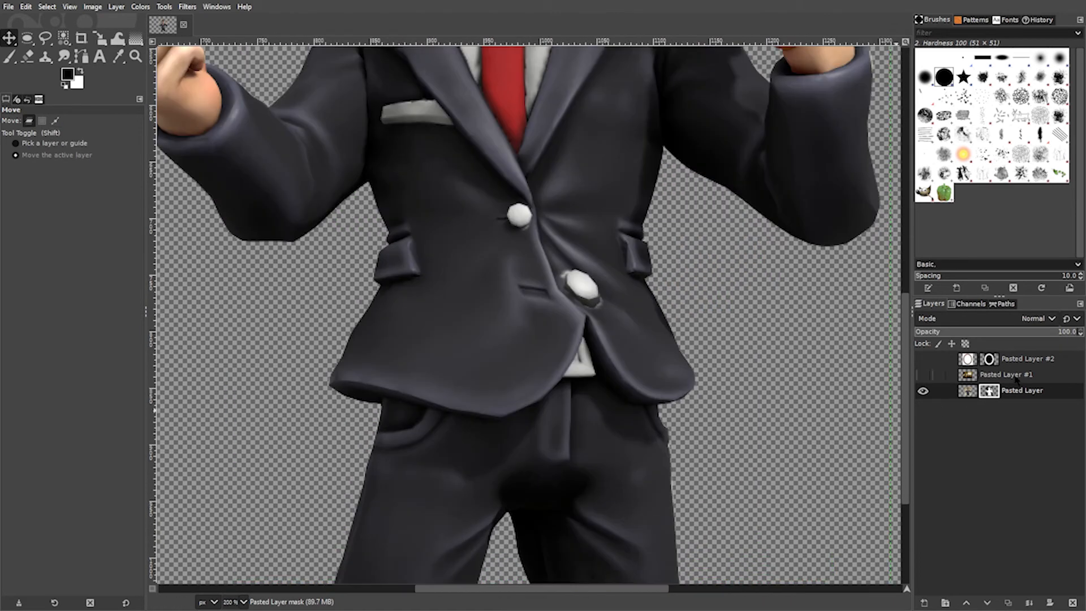
scroll(693, 428, down, 3)
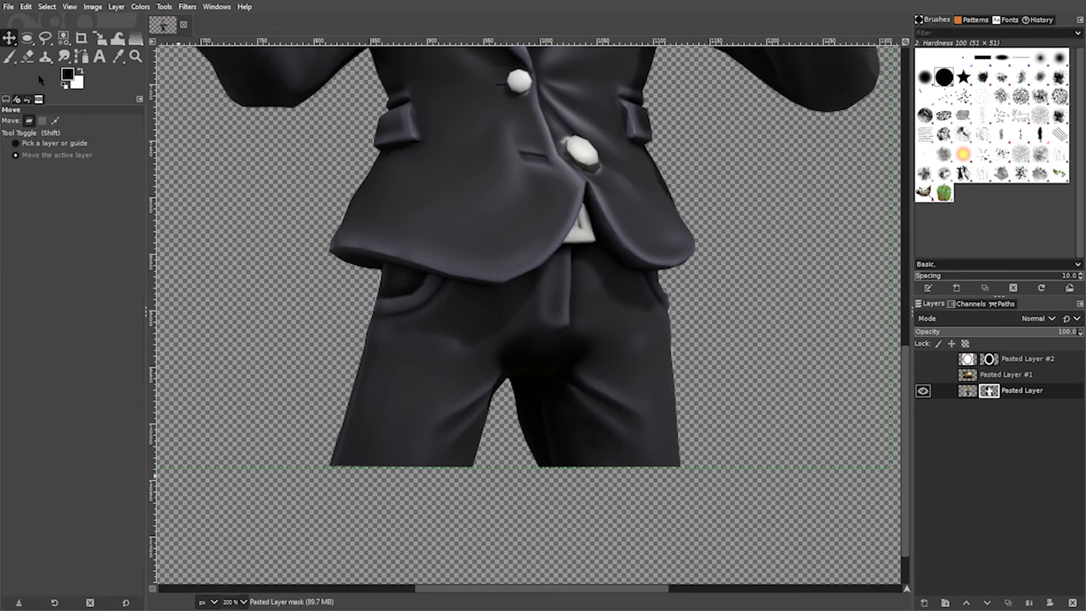
click(10, 57)
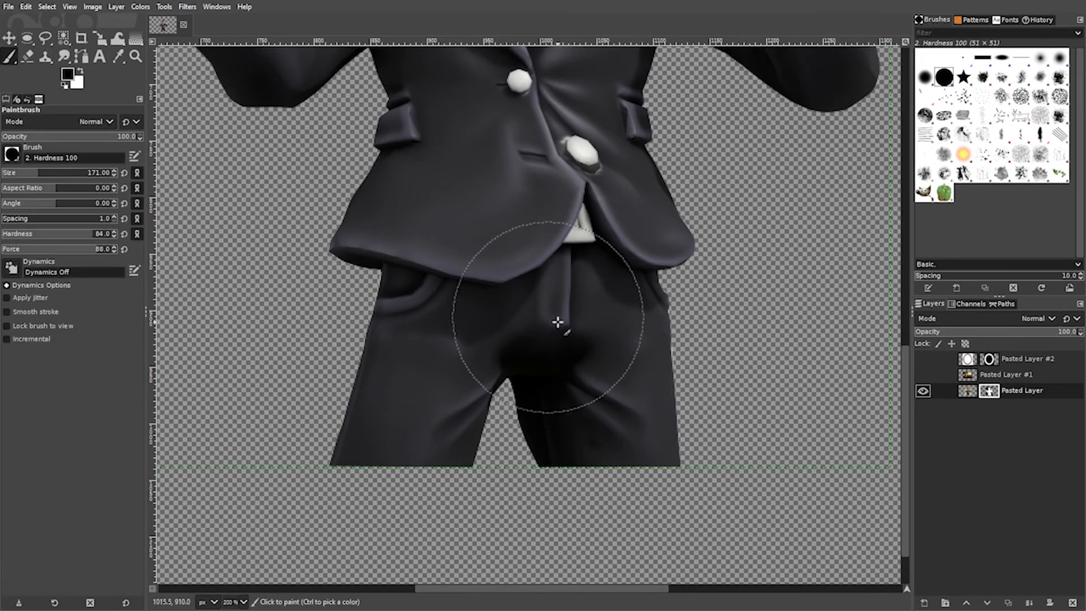
scroll(449, 383, up, 7)
scroll(677, 402, up, 6)
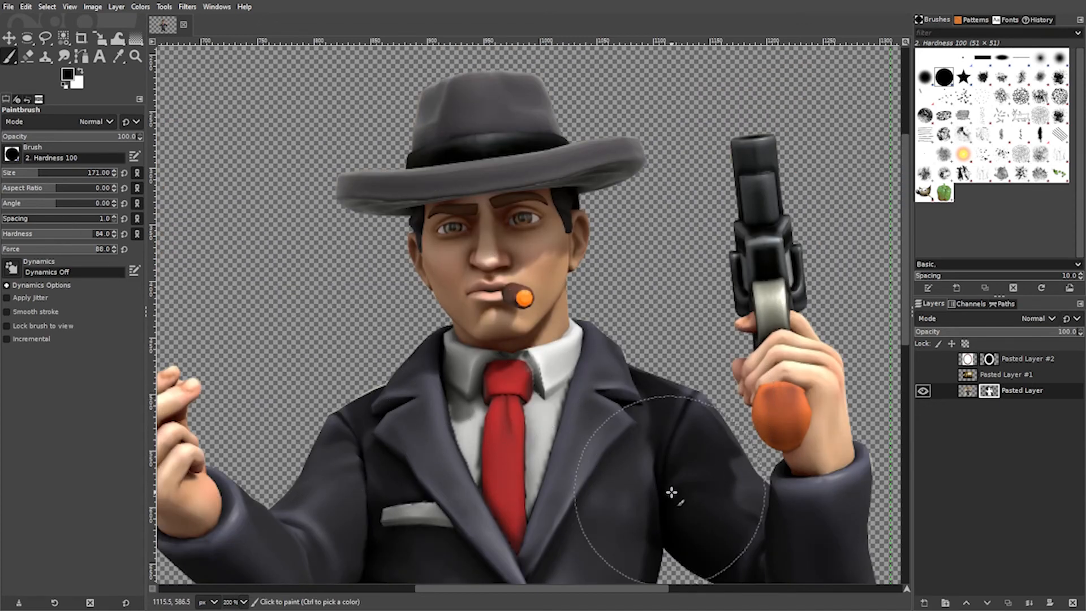
scroll(417, 460, down, 3)
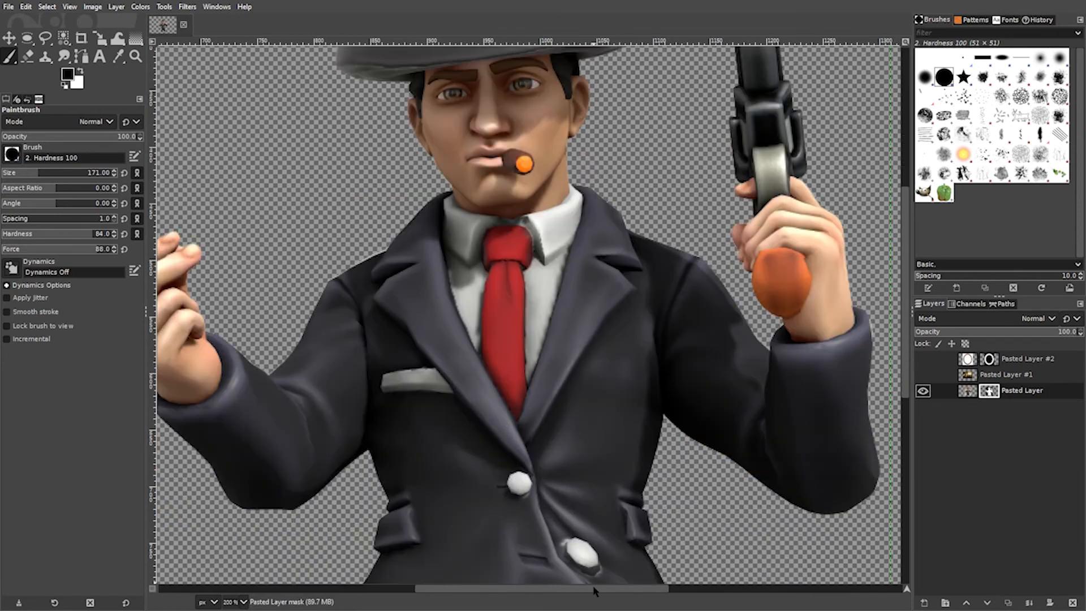
mouse_move(594, 591)
mouse_down()
mouse_move(490, 591)
mouse_move(592, 591)
mouse_up()
scroll(599, 438, down, 3)
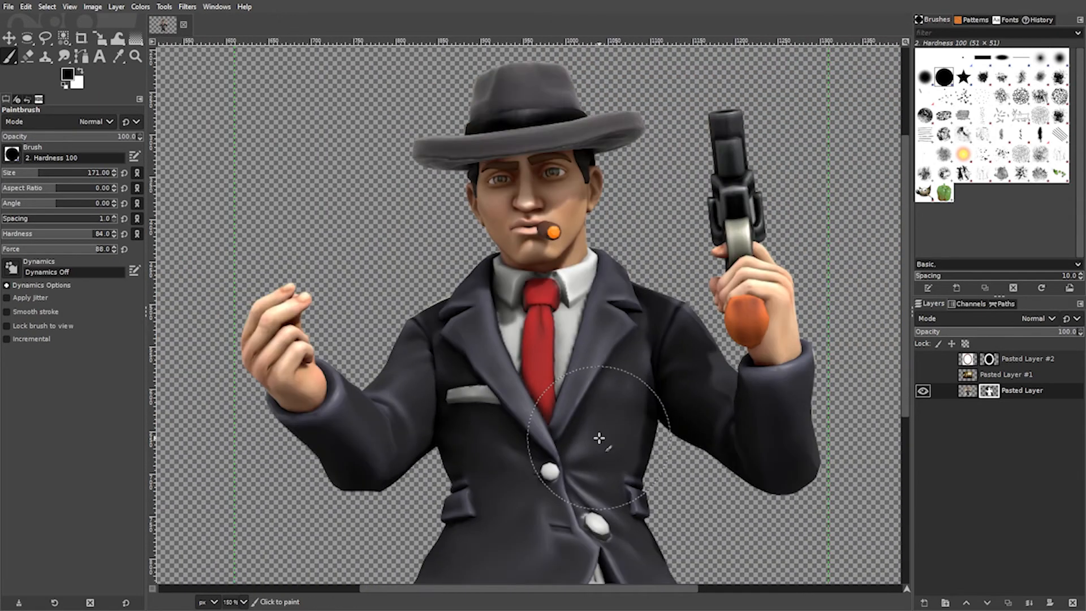
scroll(600, 438, up, 1)
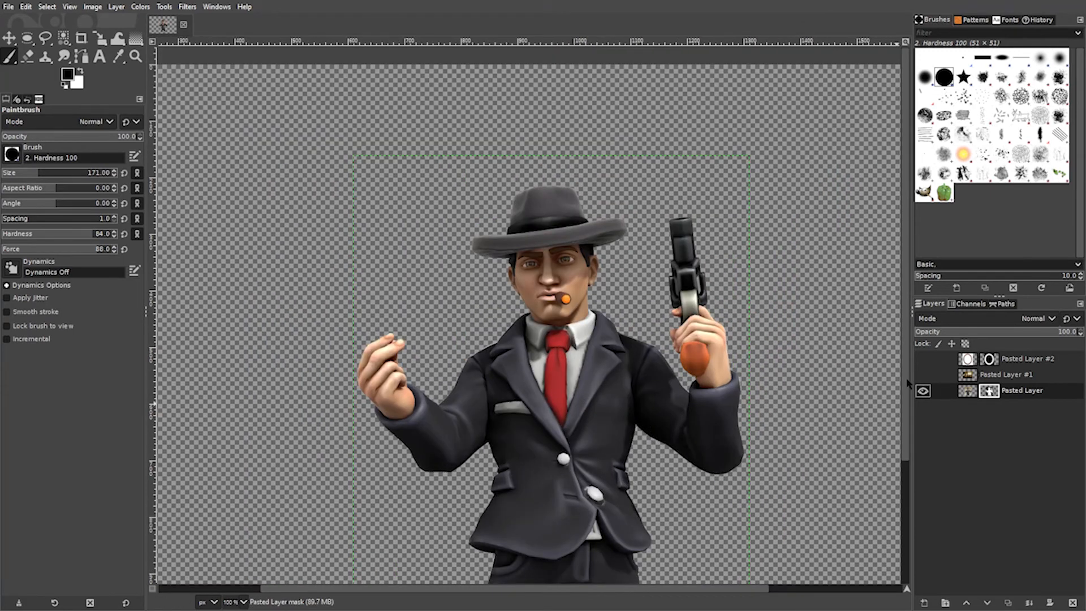
drag(908, 383, 917, 444)
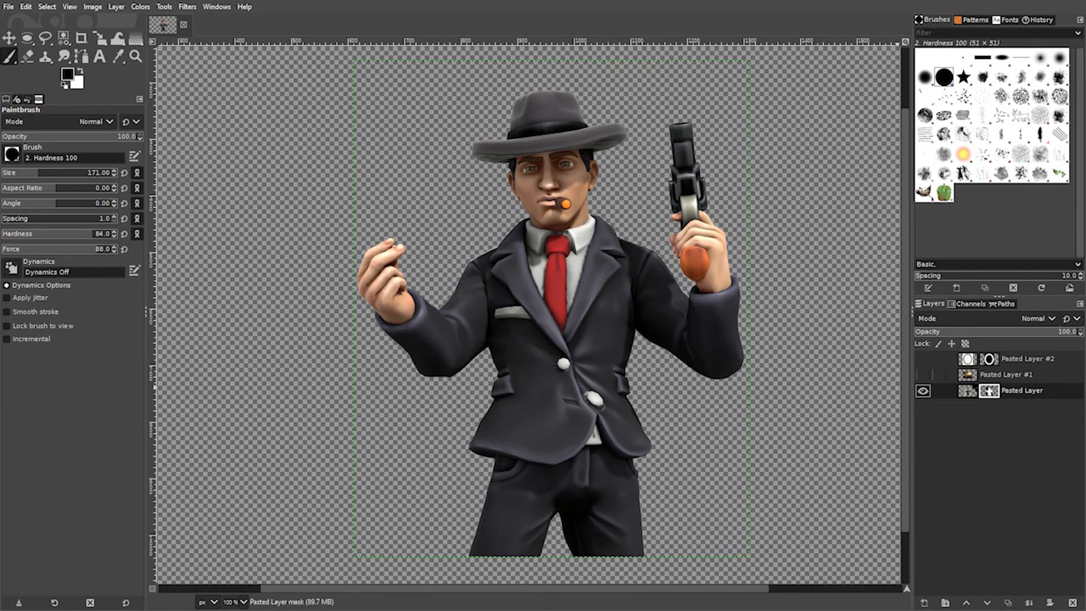
Show the room background and oval frame layers and stack both beneath the character layer, with the frame above the room
drag(1031, 378, 1050, 399)
click(922, 392)
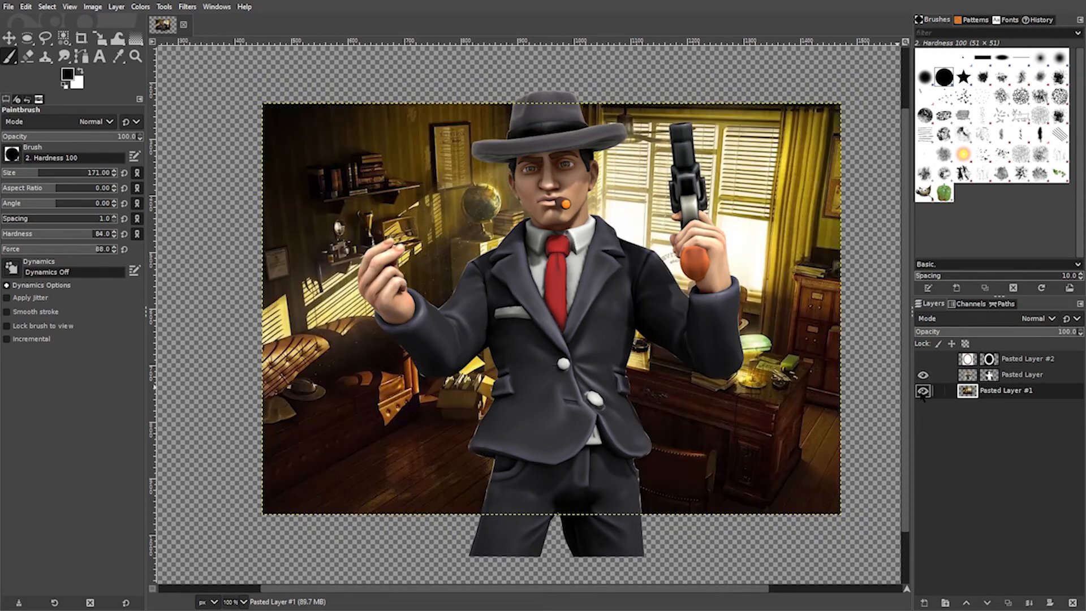
click(923, 358)
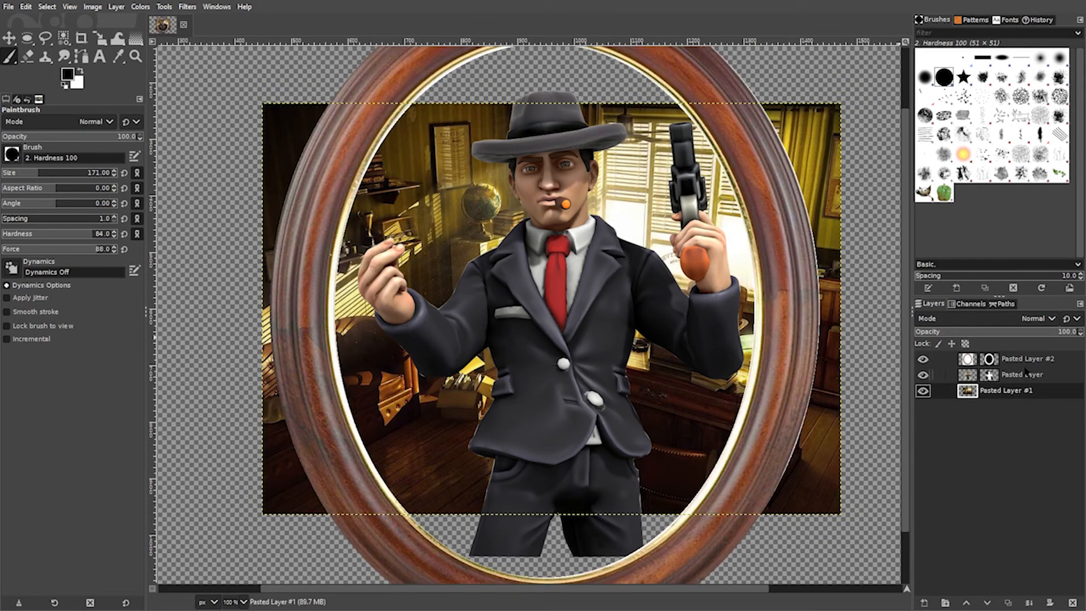
drag(1027, 361, 1024, 383)
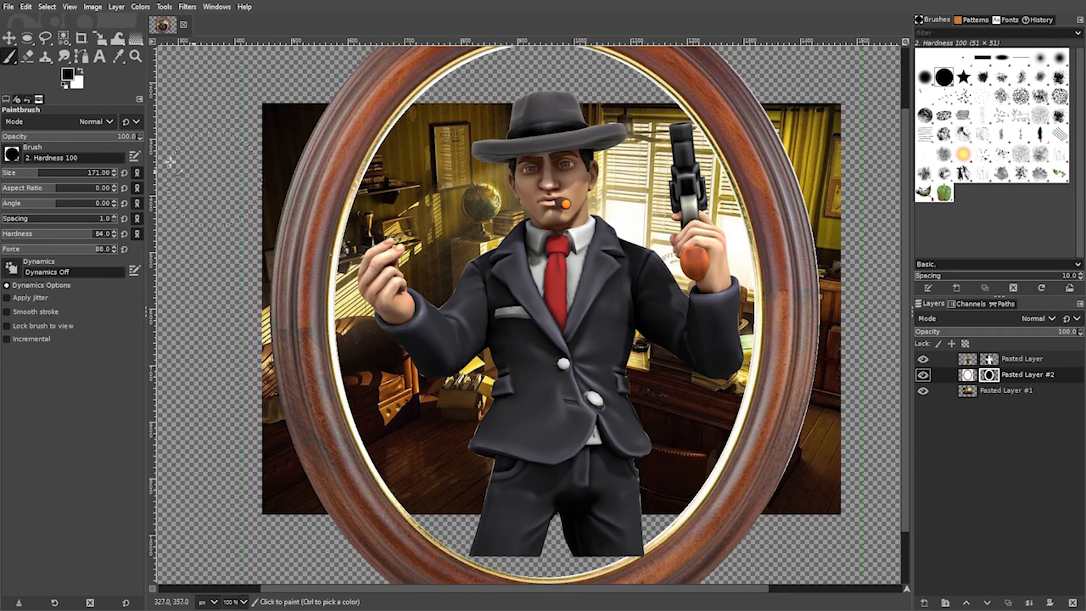
click(100, 38)
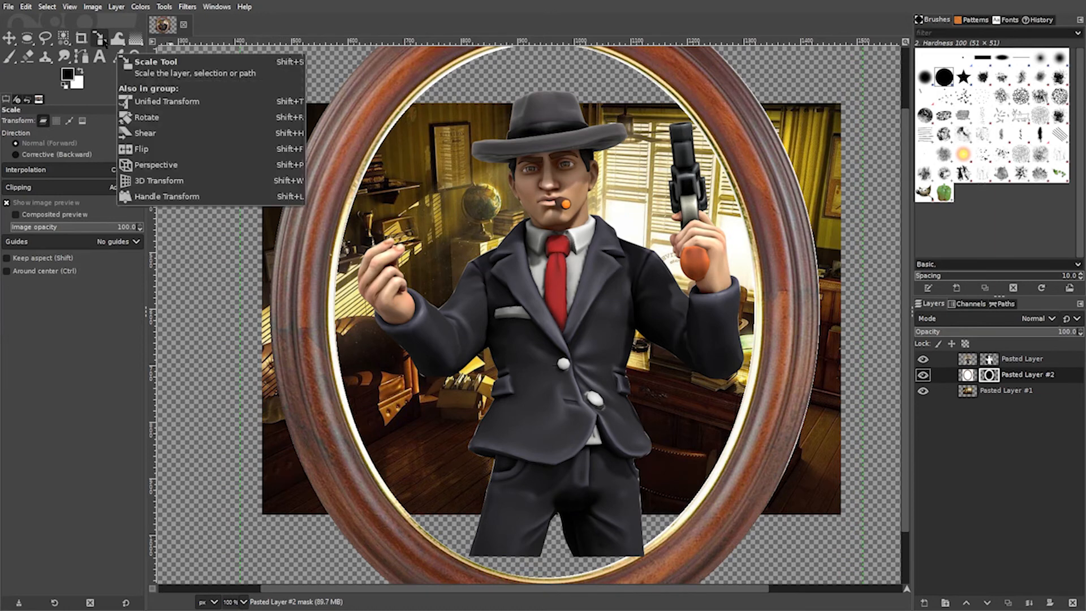
right_click(104, 40)
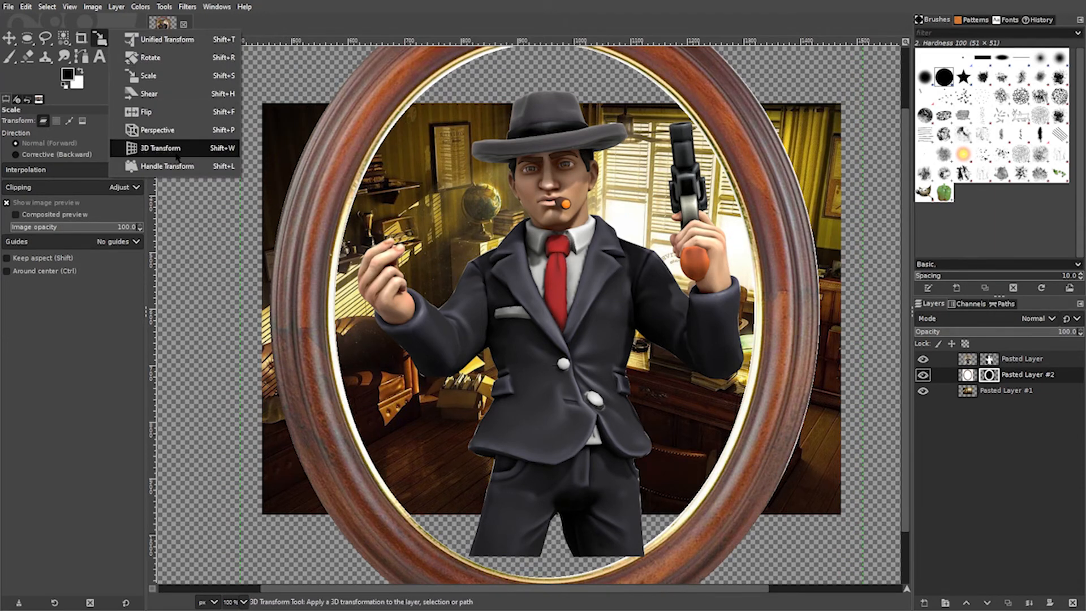
click(150, 57)
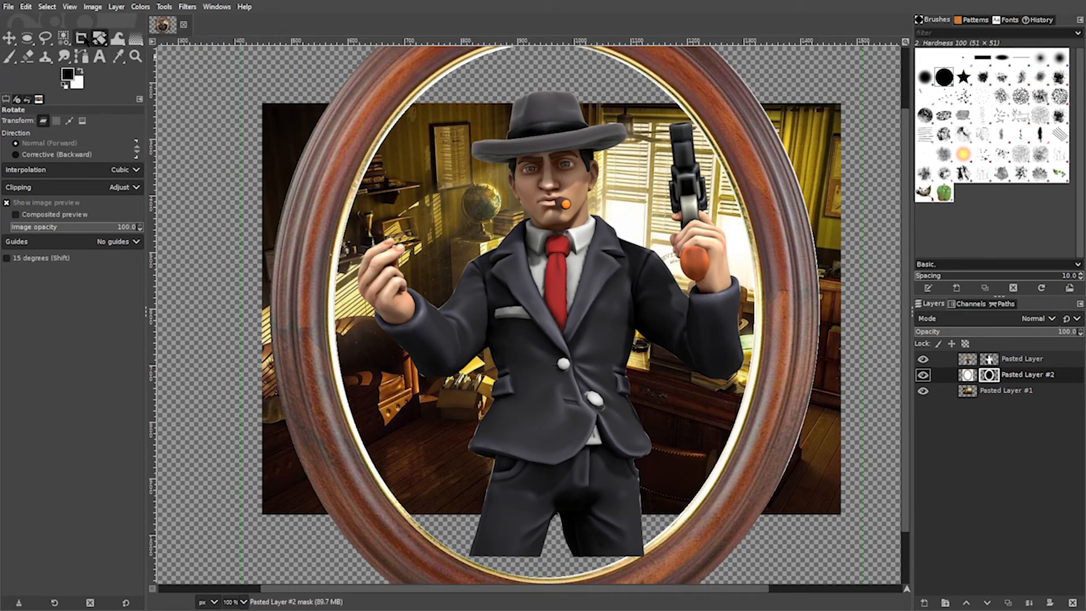
Scale the character layer down to 472 × 592 pixels and move it to the middle of the oval frame
right_click(100, 40)
click(152, 75)
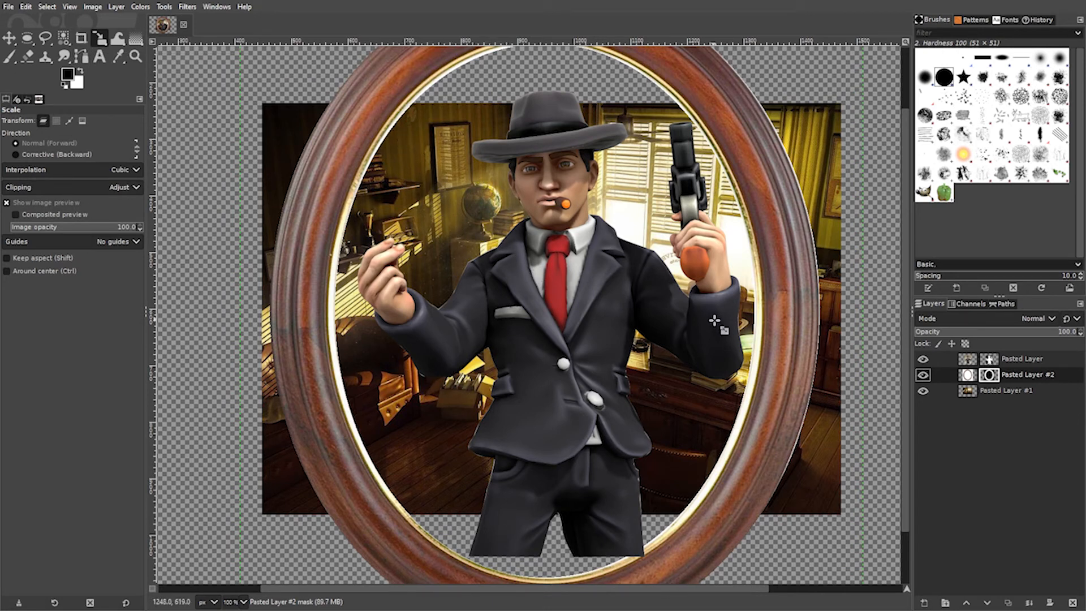
click(1020, 360)
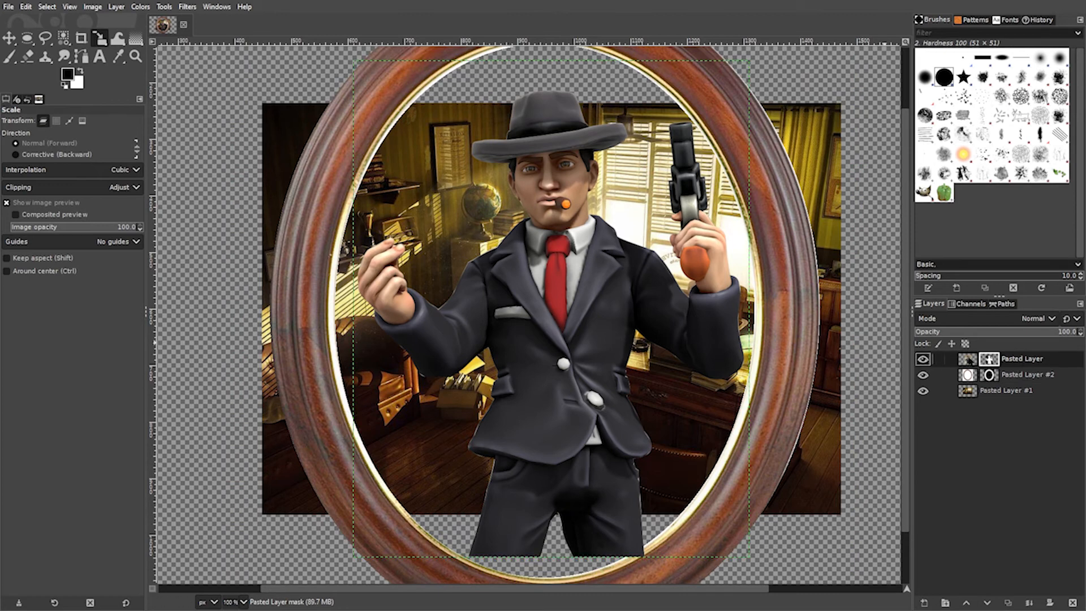
click(419, 115)
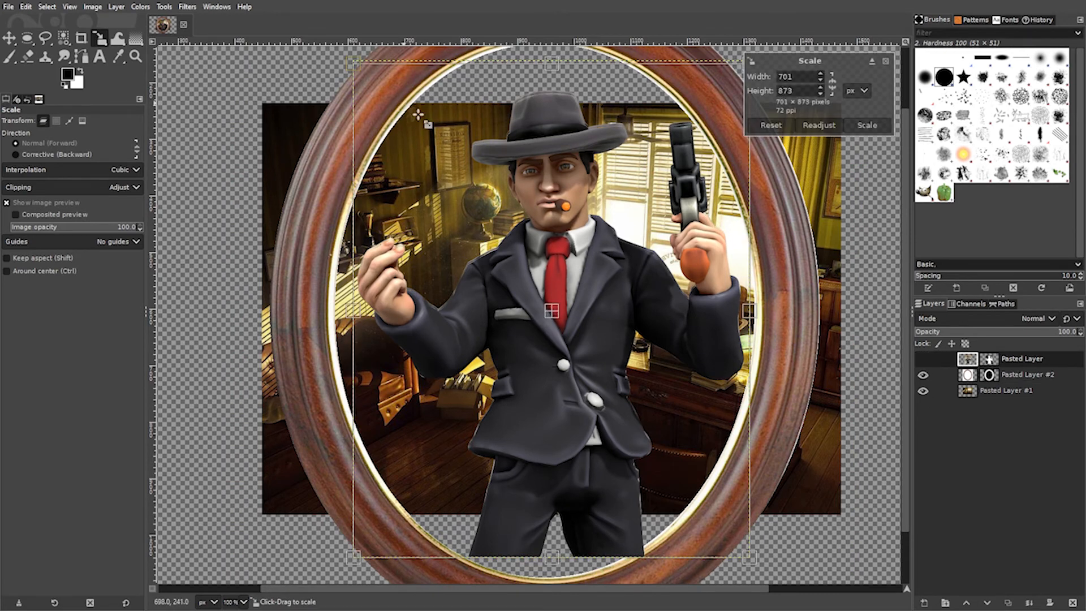
drag(419, 116, 525, 267)
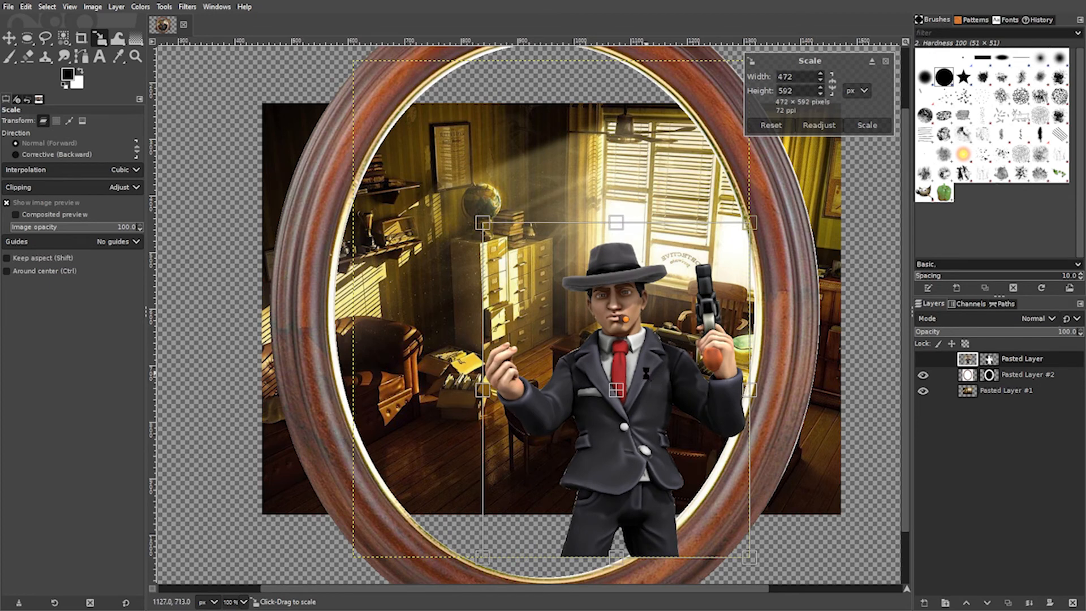
key(Return)
key(m)
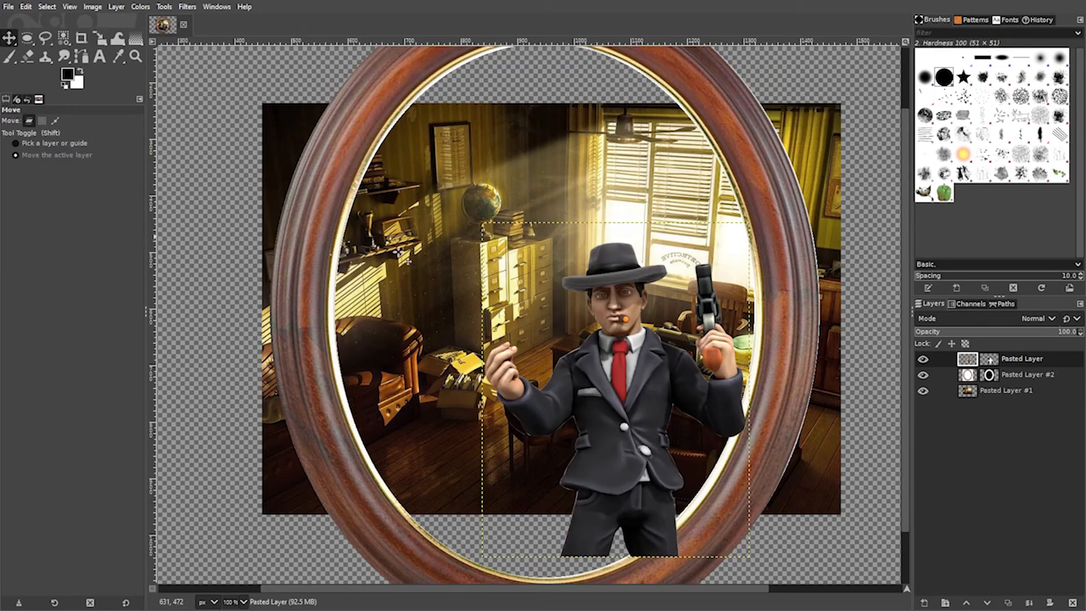
drag(636, 379, 570, 310)
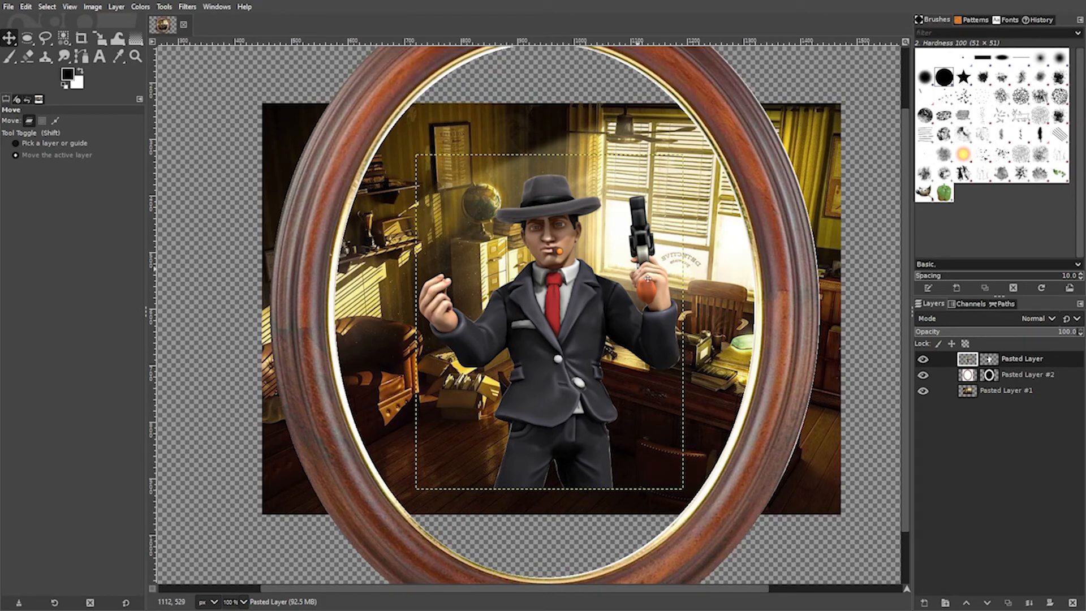
Scale the character layer to 427 × 535 pixels and shift it slightly upward inside the oval frame
click(99, 38)
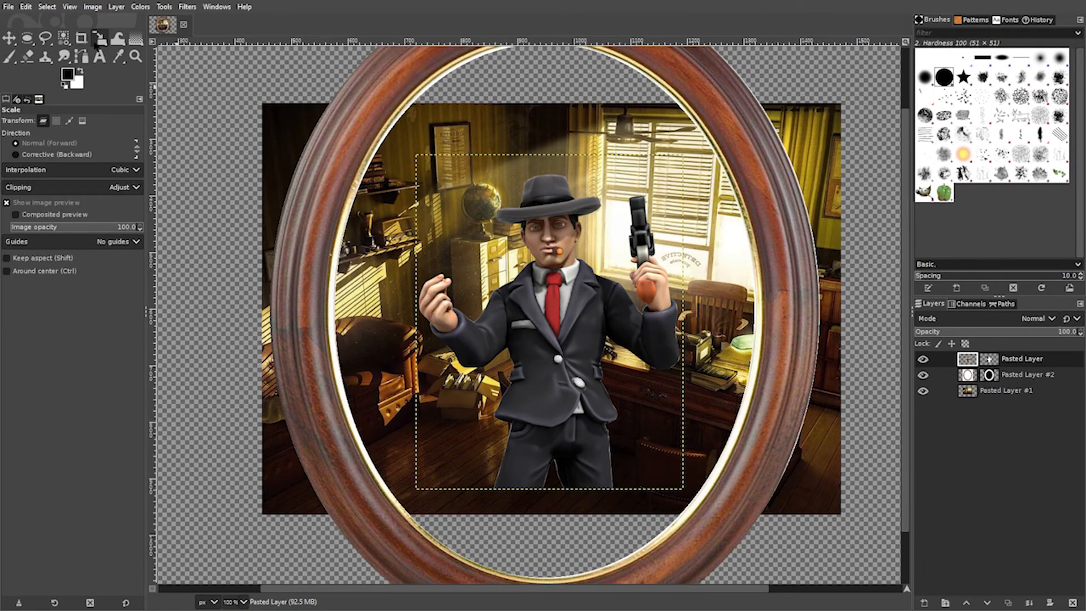
click(460, 205)
drag(459, 205, 478, 242)
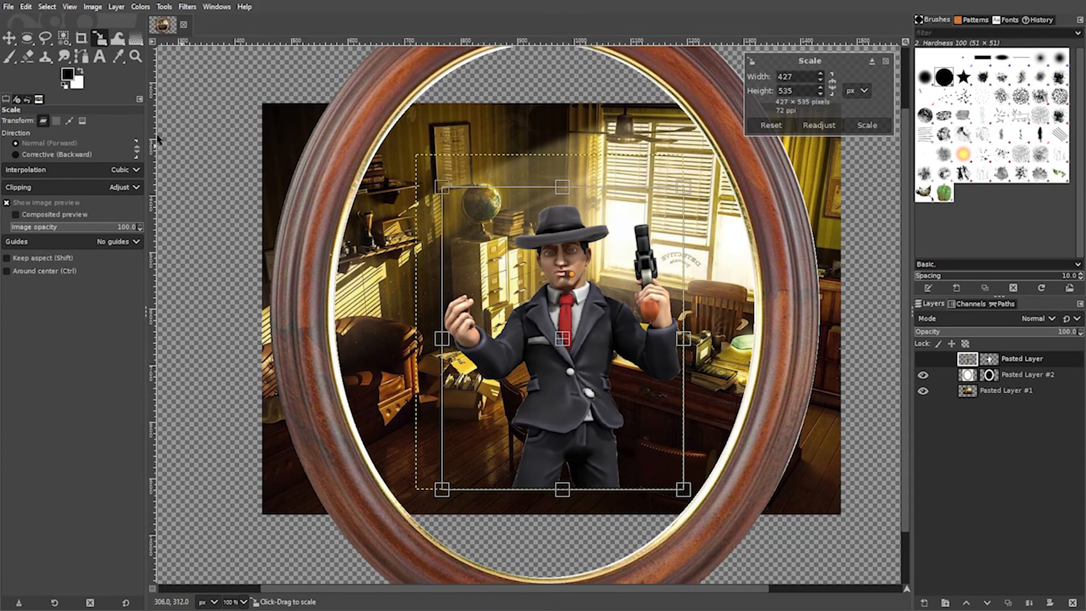
key(m)
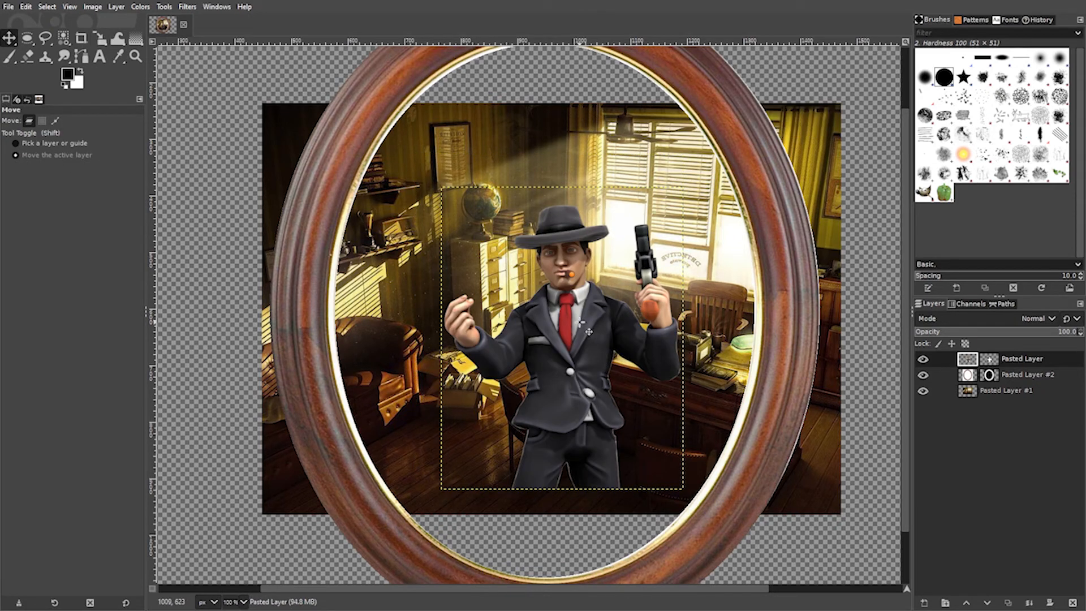
drag(587, 329, 584, 316)
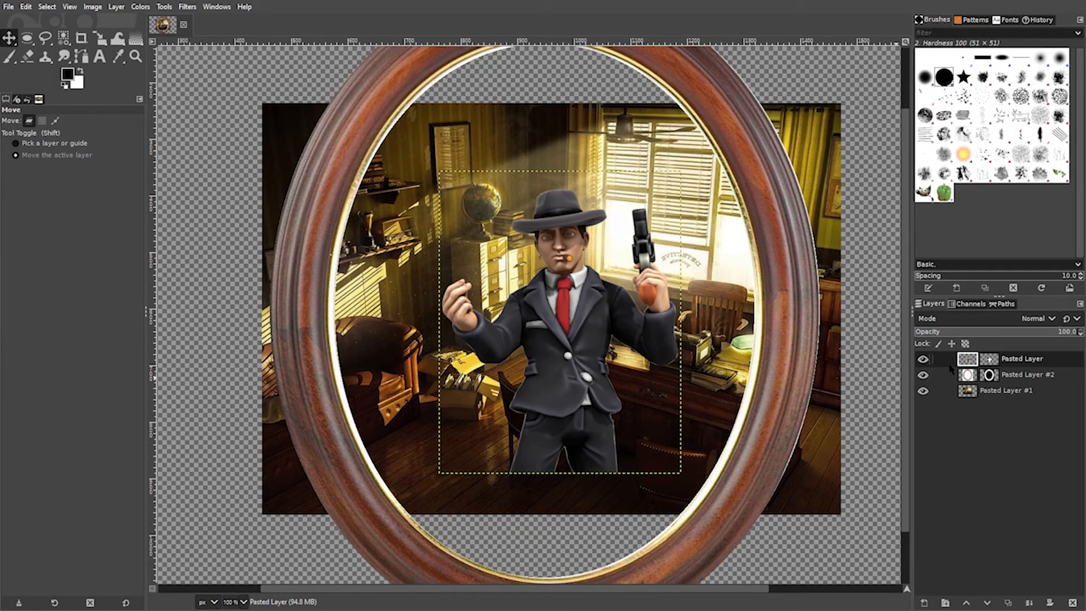
click(1032, 376)
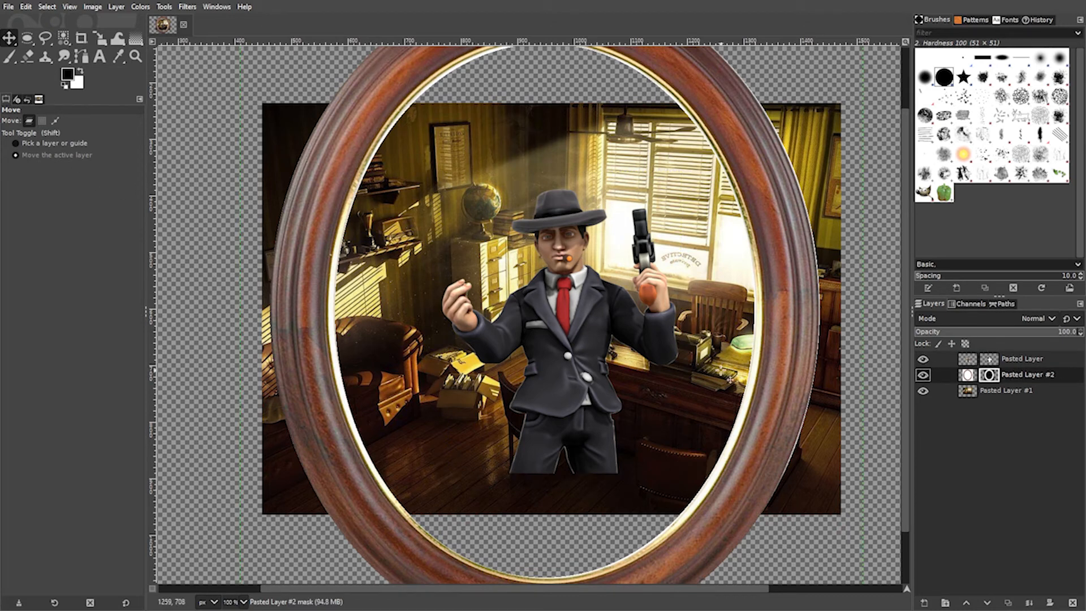
click(100, 39)
mouse_move(318, 76)
mouse_down()
mouse_move(334, 94)
mouse_move(318, 89)
mouse_up()
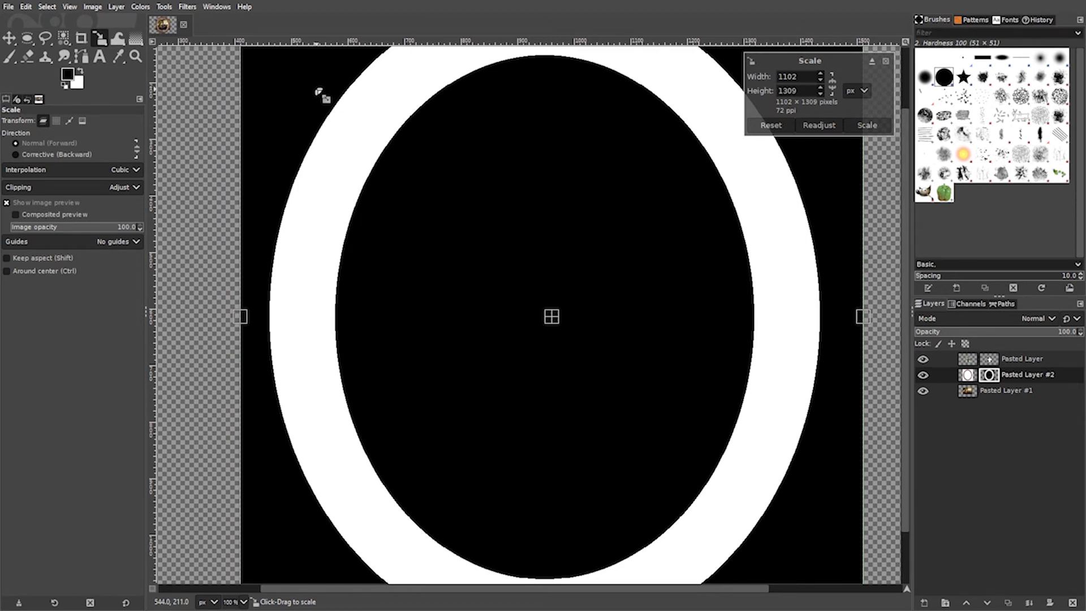
key(ctrl+z)
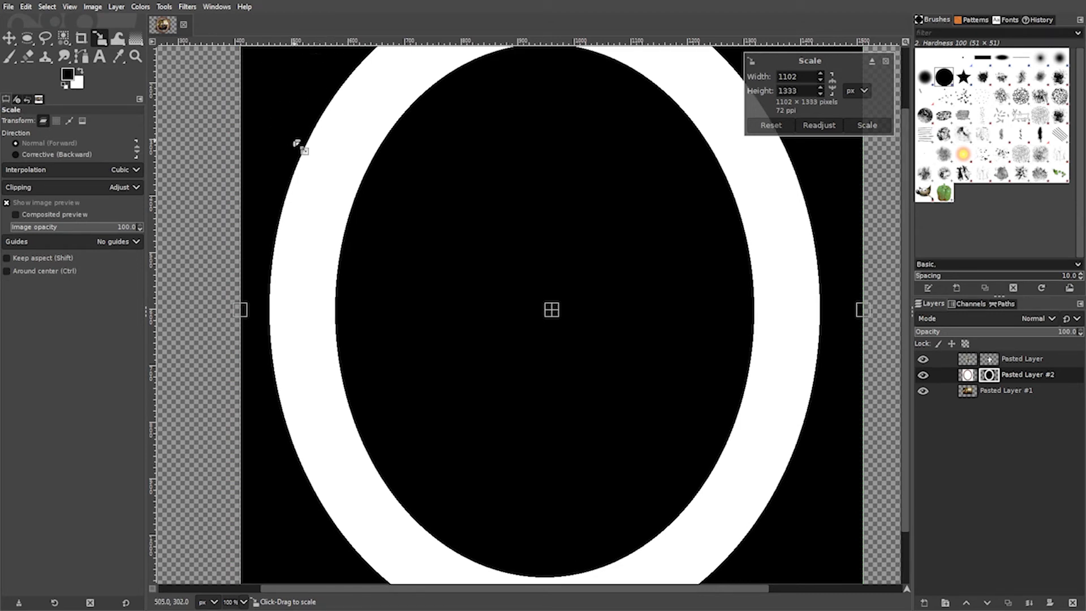
Scale the oval frame layer itself, not its mask, down to 632 × 694 pixels so it closely surrounds the character
click(972, 376)
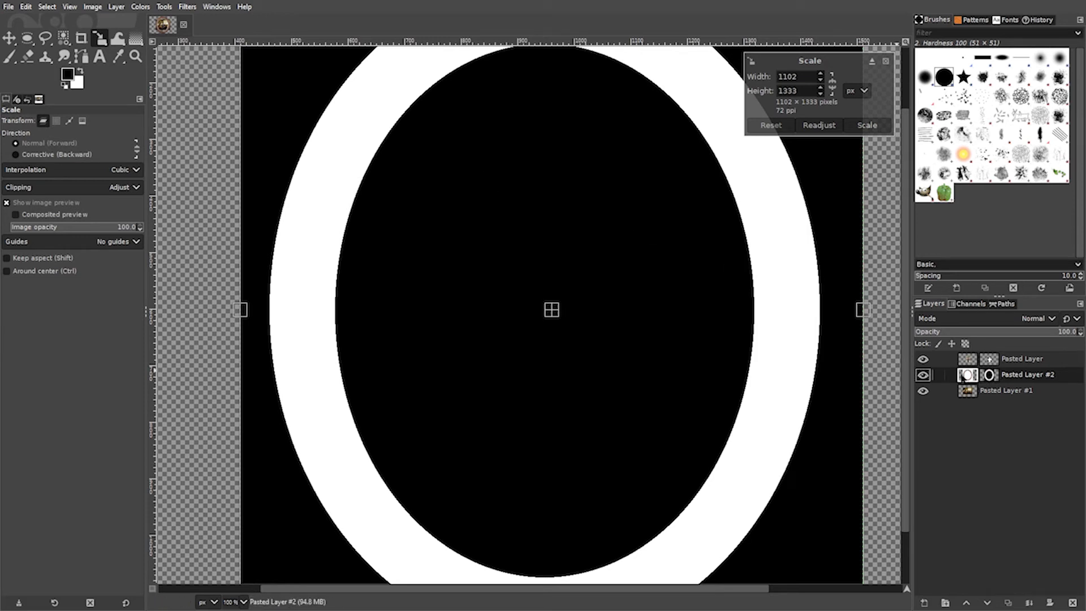
key(Escape)
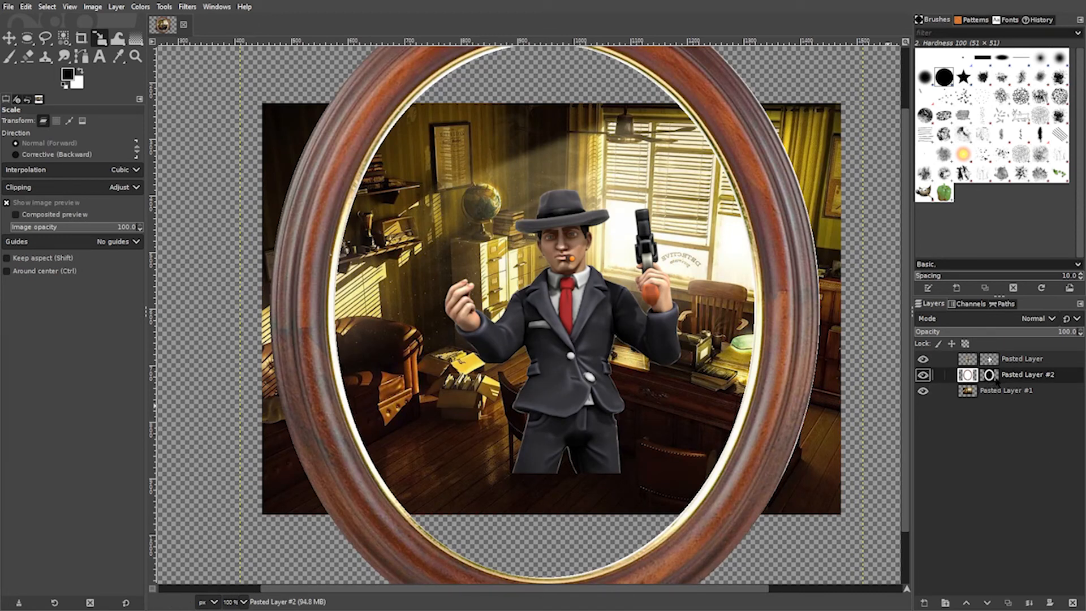
drag(290, 94, 362, 245)
drag(821, 582, 759, 440)
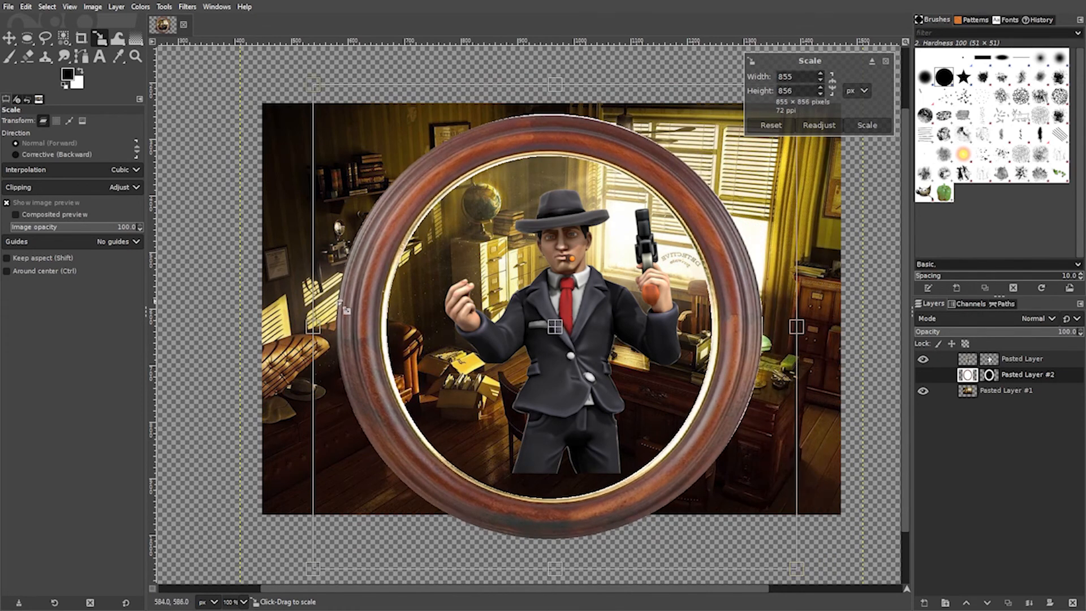
drag(357, 313, 454, 314)
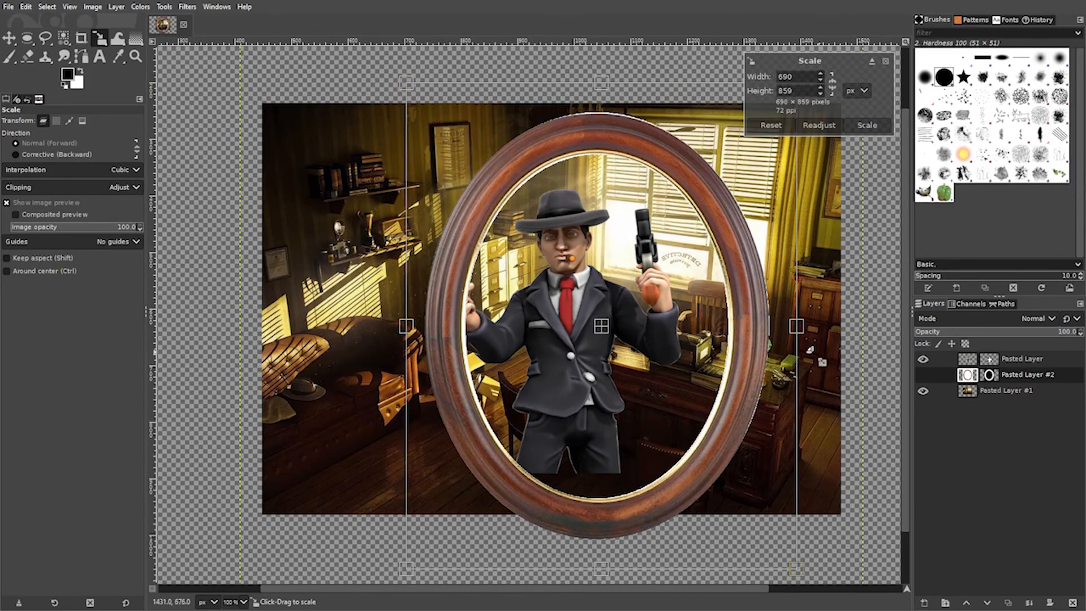
drag(810, 350, 725, 296)
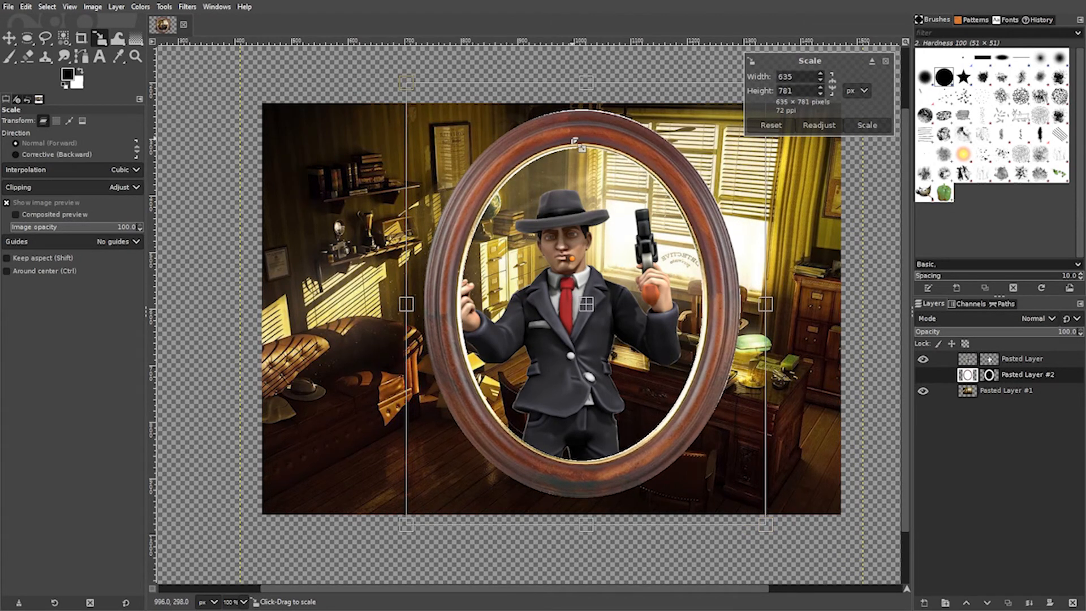
drag(578, 133, 552, 154)
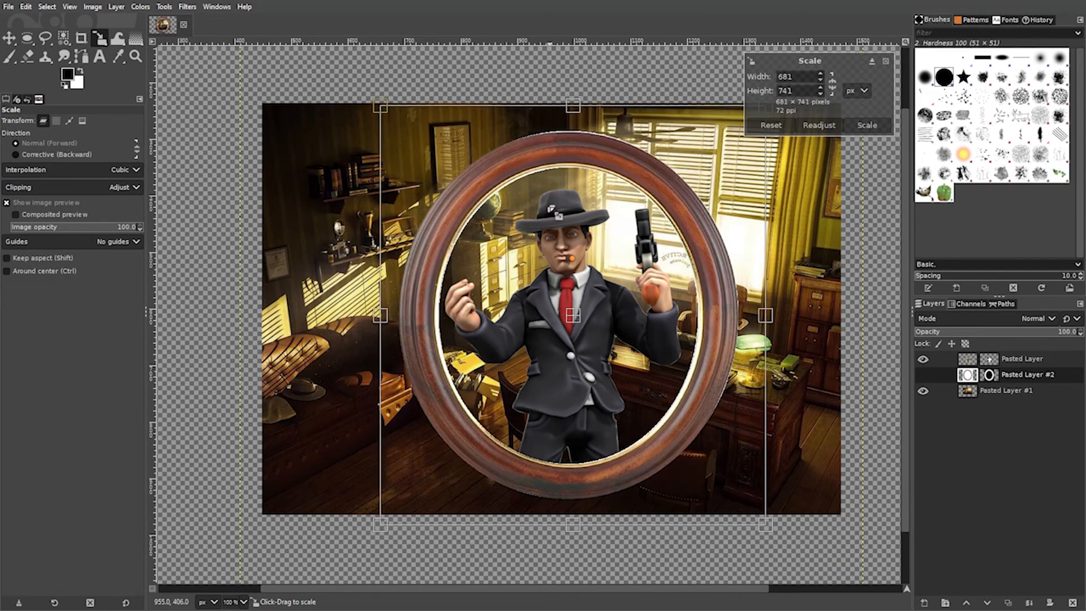
drag(589, 482, 584, 472)
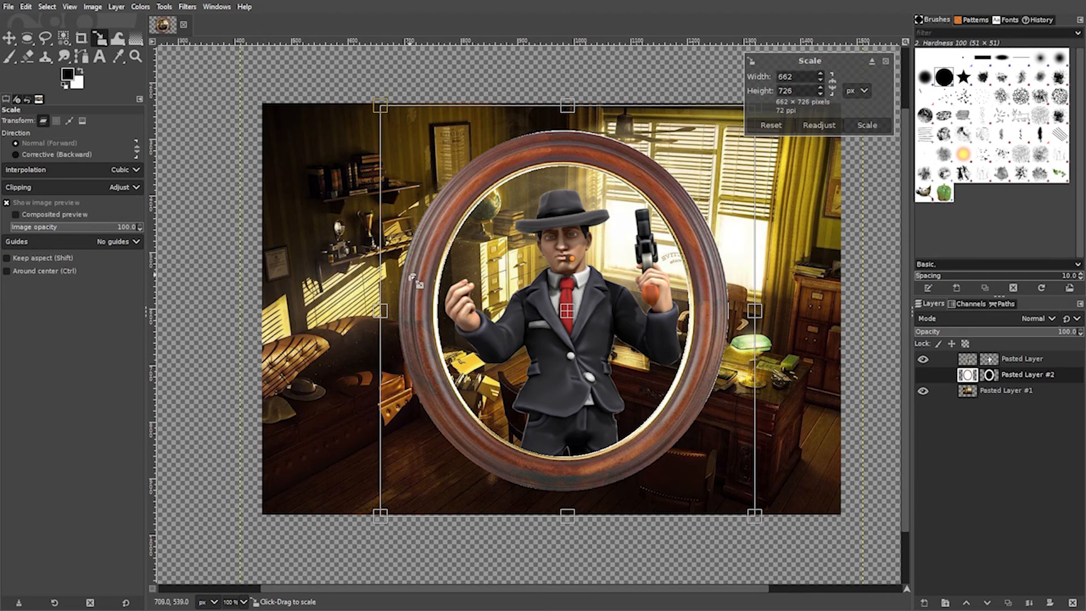
drag(413, 277, 440, 266)
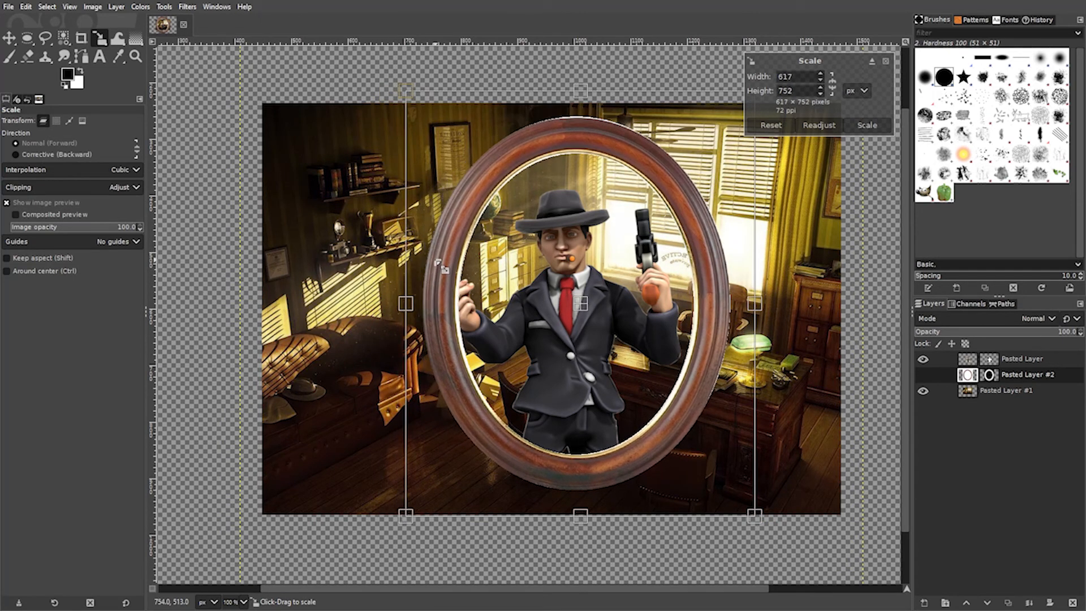
mouse_move(706, 307)
mouse_down()
mouse_move(725, 312)
mouse_move(701, 321)
mouse_up()
drag(578, 118, 585, 161)
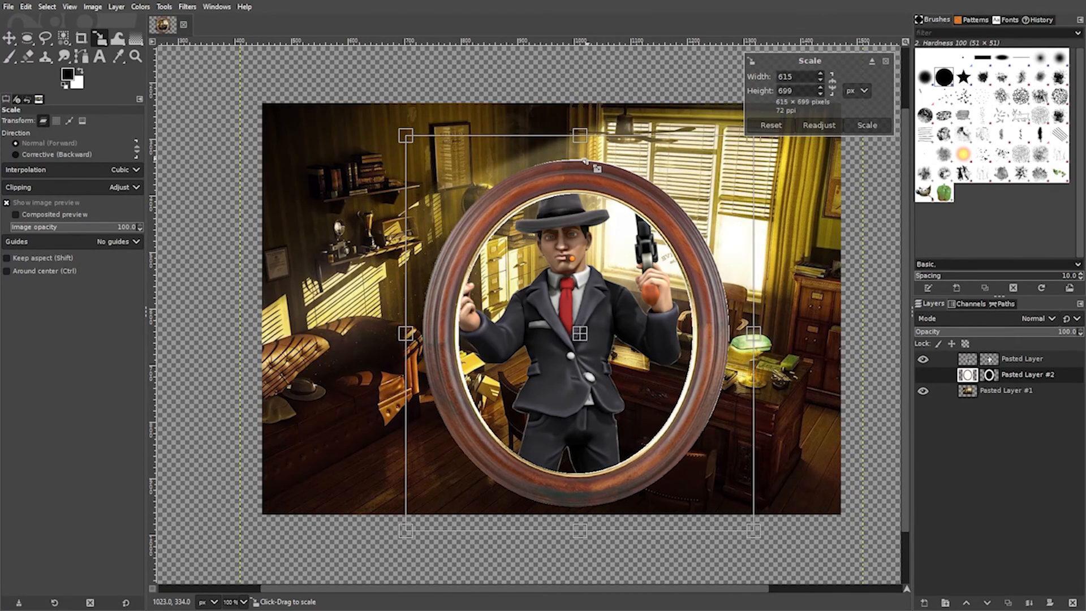
mouse_move(466, 204)
mouse_down()
mouse_move(457, 182)
mouse_move(477, 191)
mouse_move(456, 207)
mouse_up()
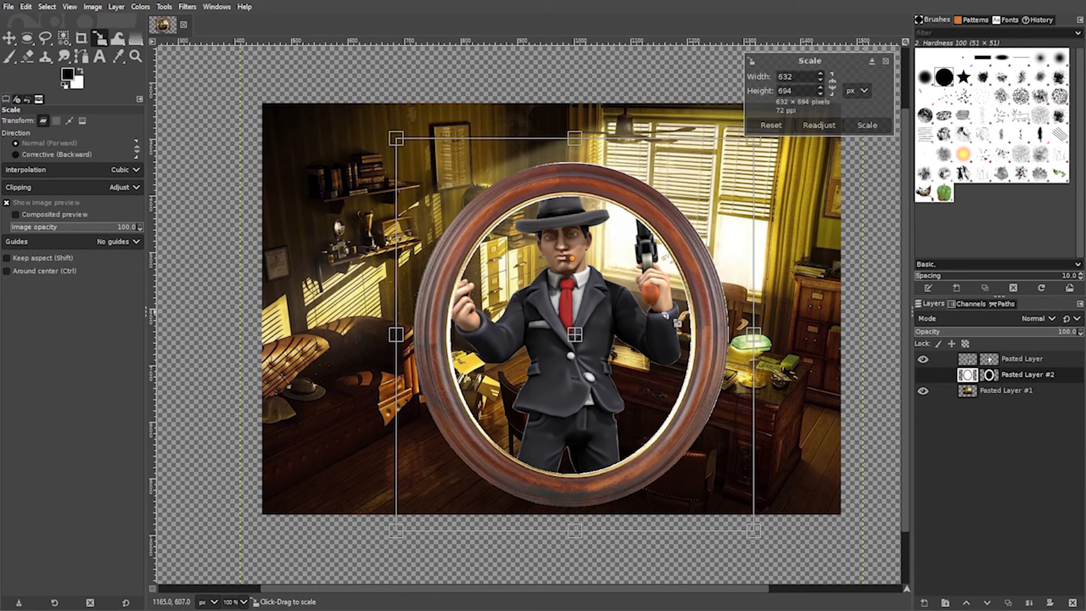
click(10, 38)
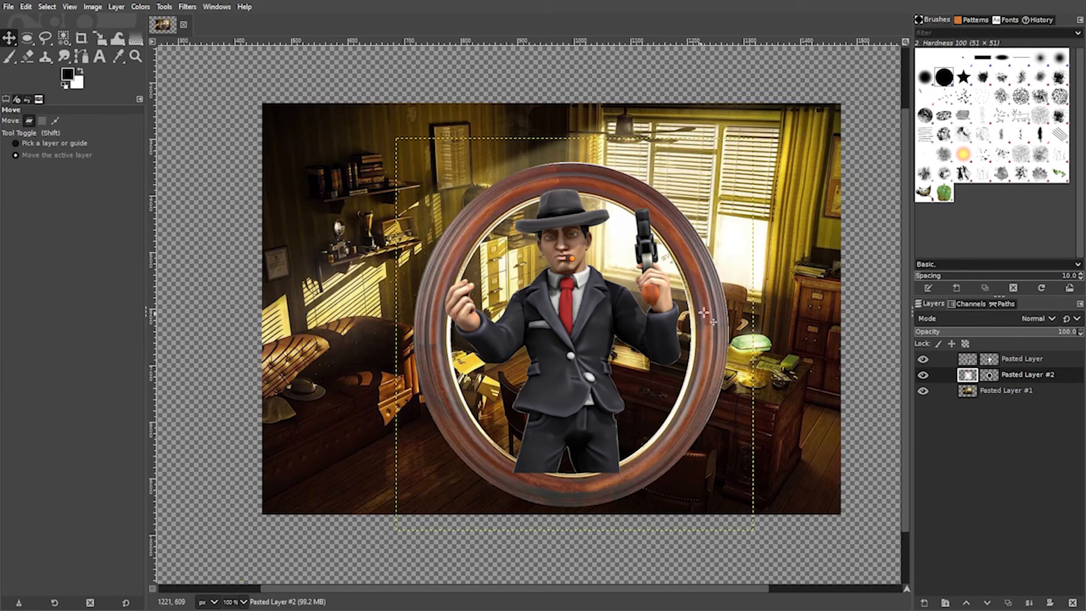
Nudge the character layer slightly upward, and move the oval frame layer up until the trousers' cut edge overlaps its lower rim
click(1039, 360)
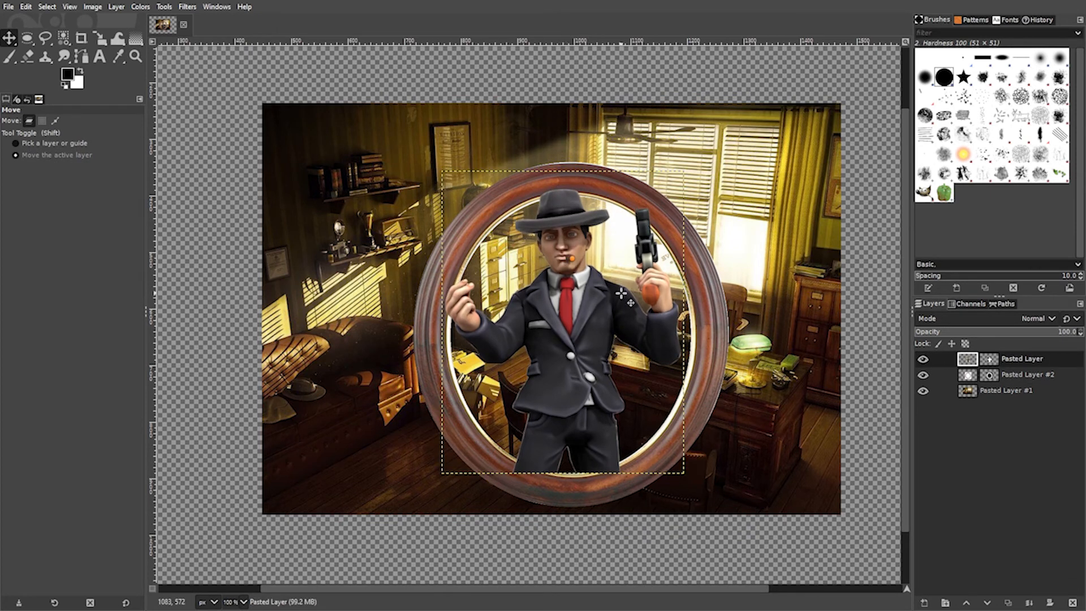
drag(593, 293, 591, 284)
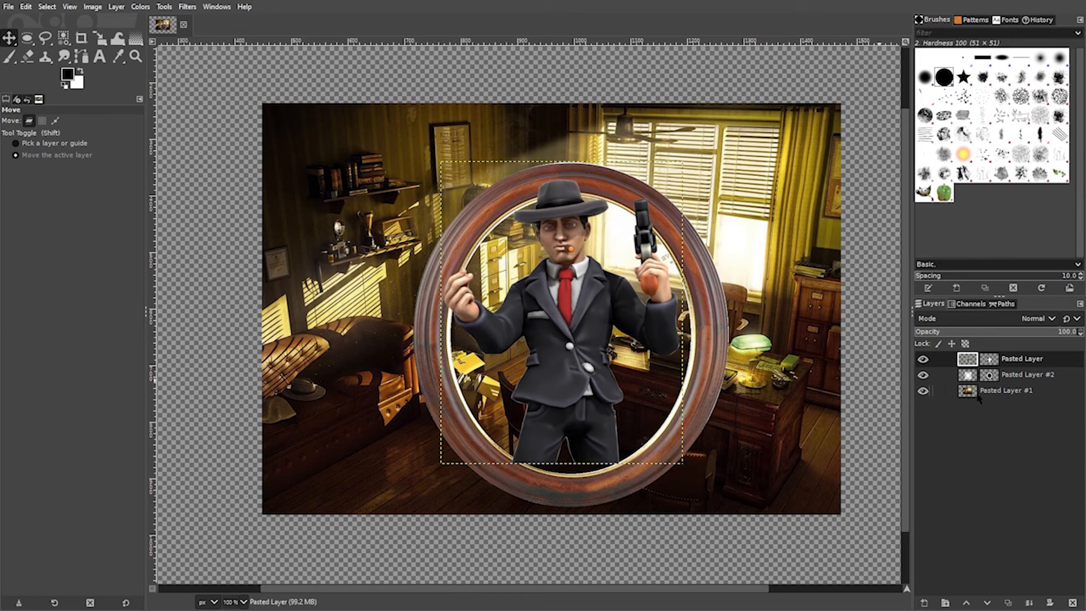
click(1041, 374)
drag(707, 296, 706, 282)
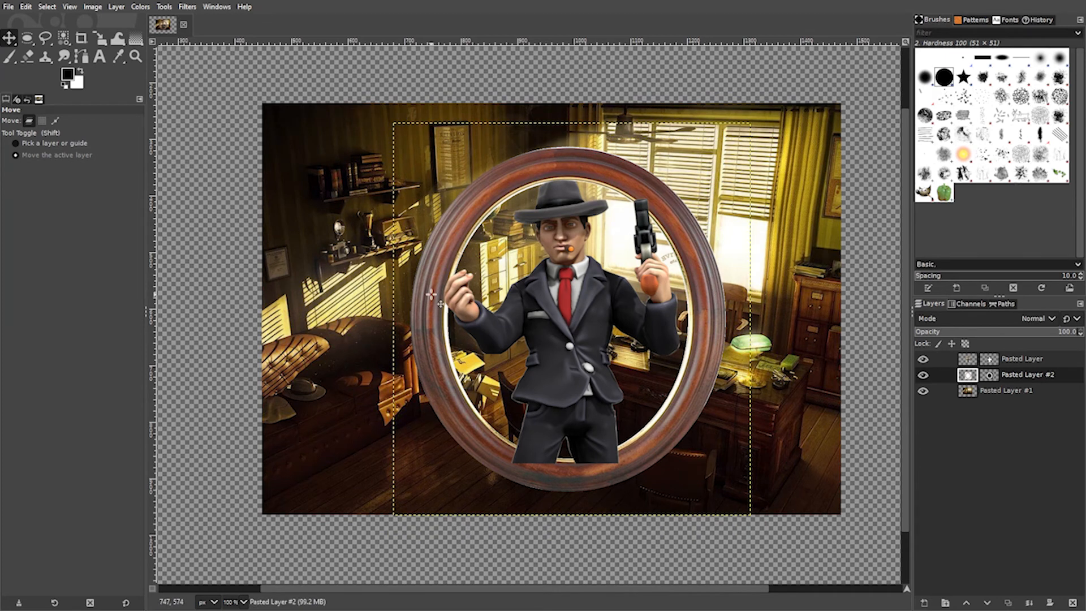
drag(431, 295, 429, 285)
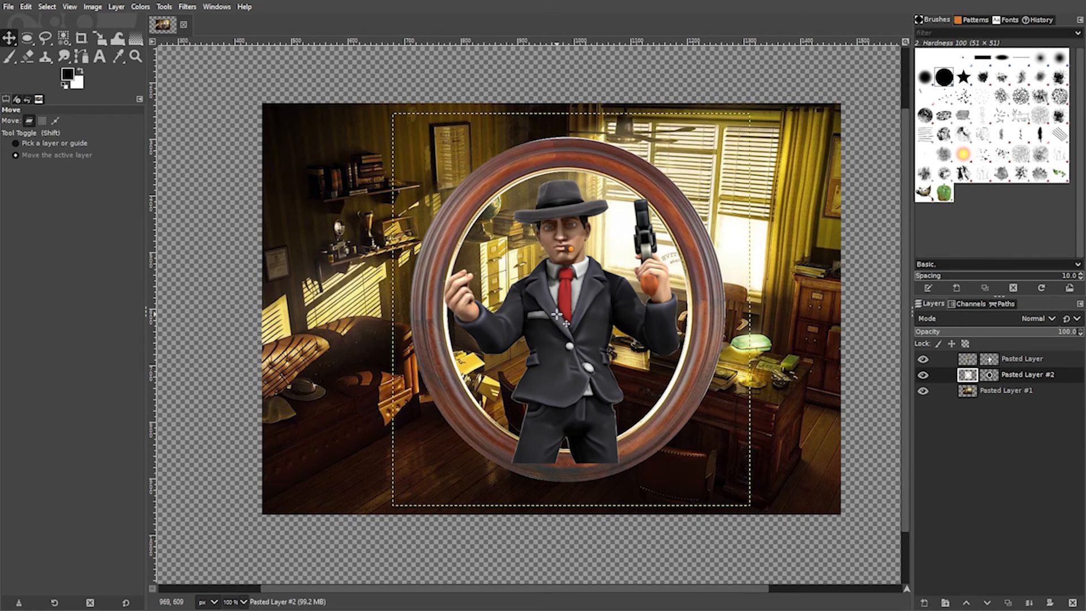
Scale the character layer proportionally to 457 × 571 pixels and shift it slightly up and left within the oval frame
click(1041, 362)
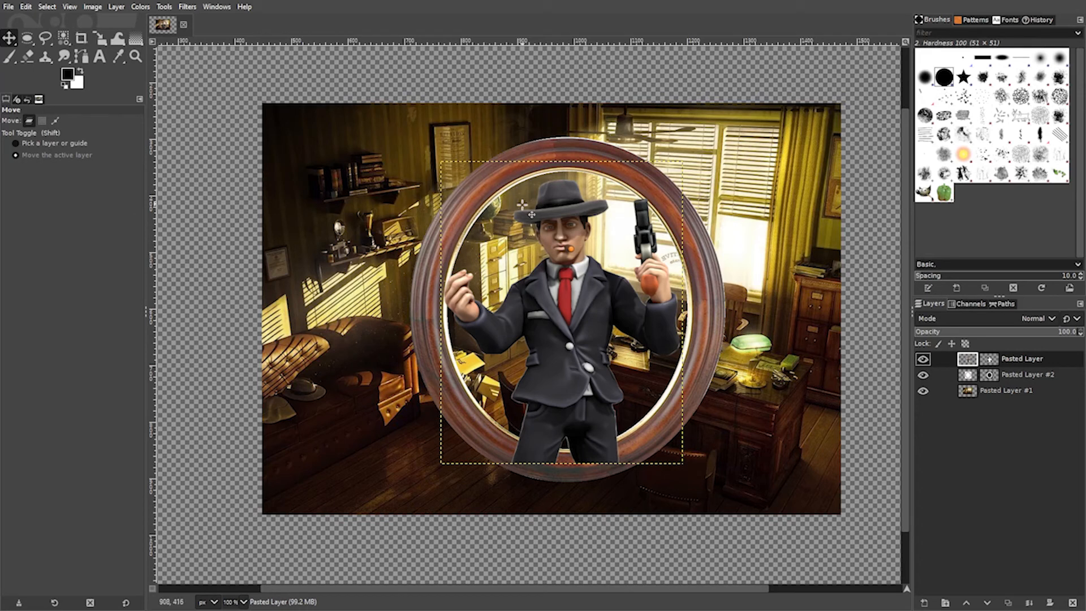
click(100, 39)
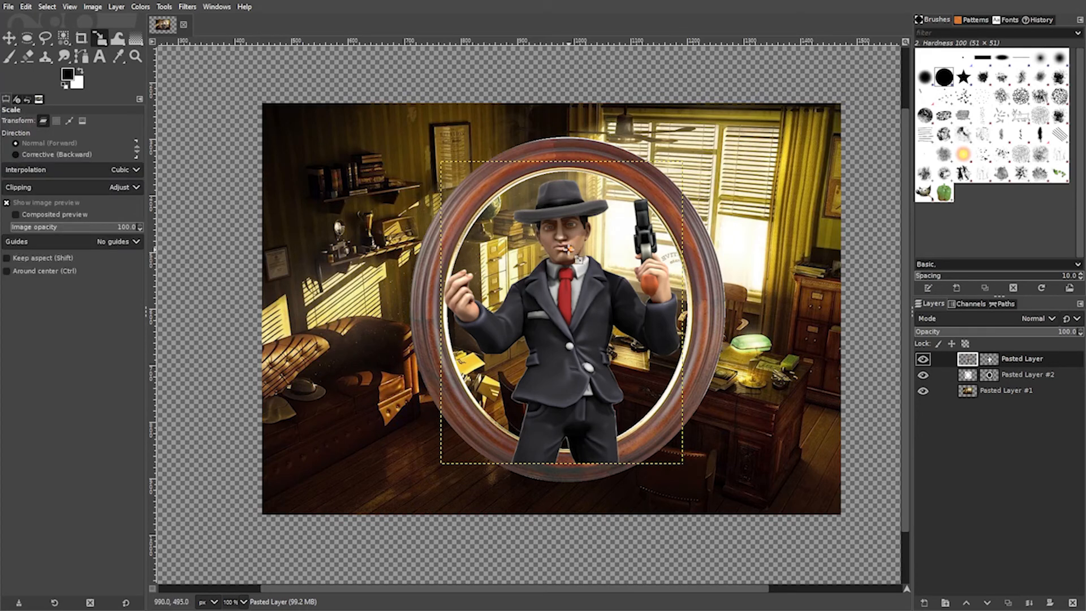
drag(568, 249, 574, 231)
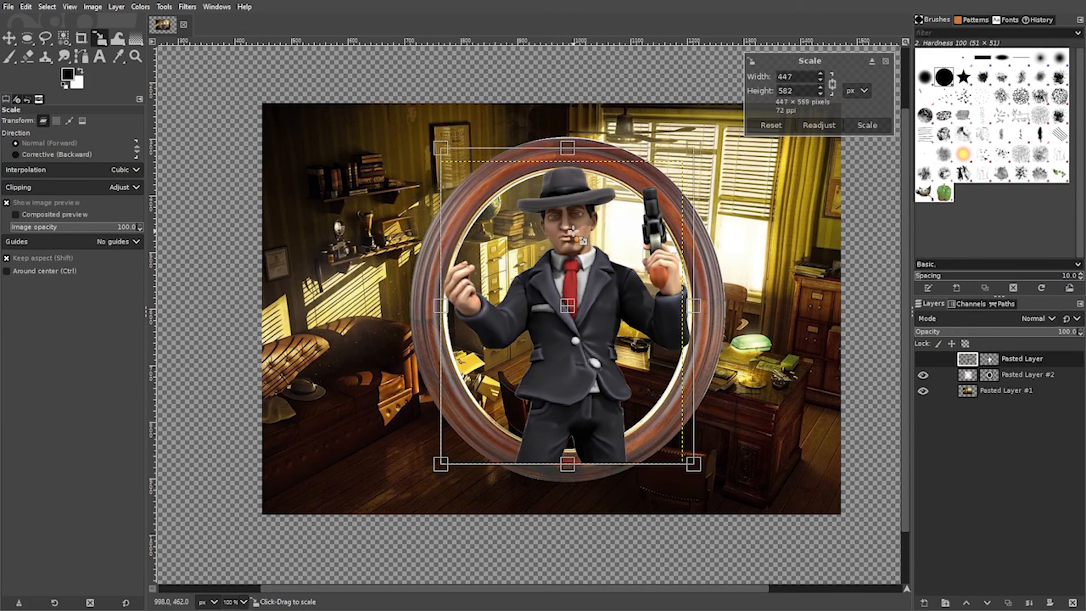
drag(447, 148, 435, 141)
drag(573, 302, 589, 315)
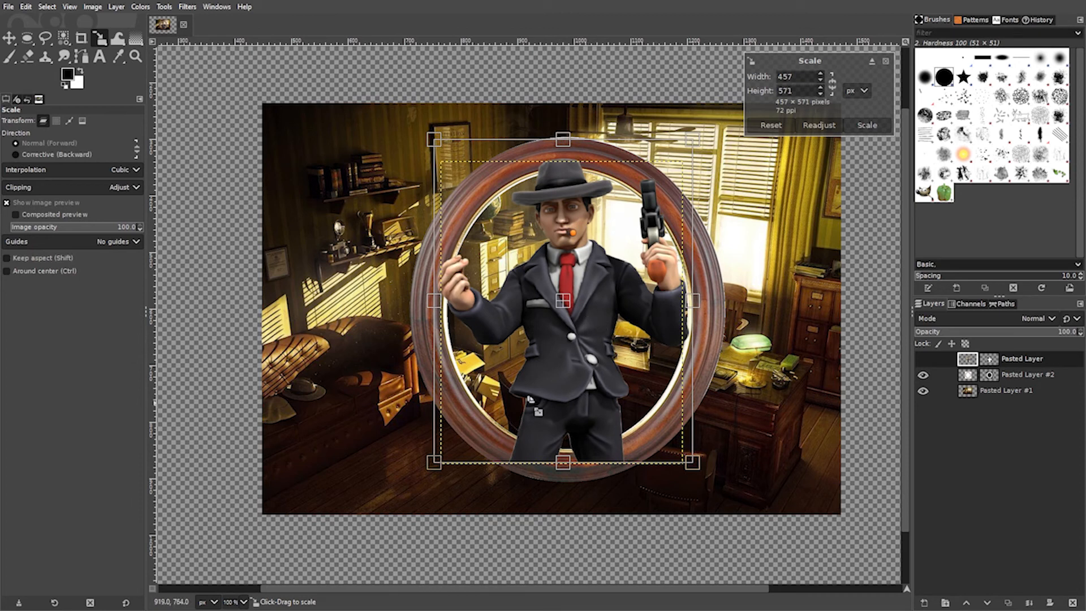
click(10, 39)
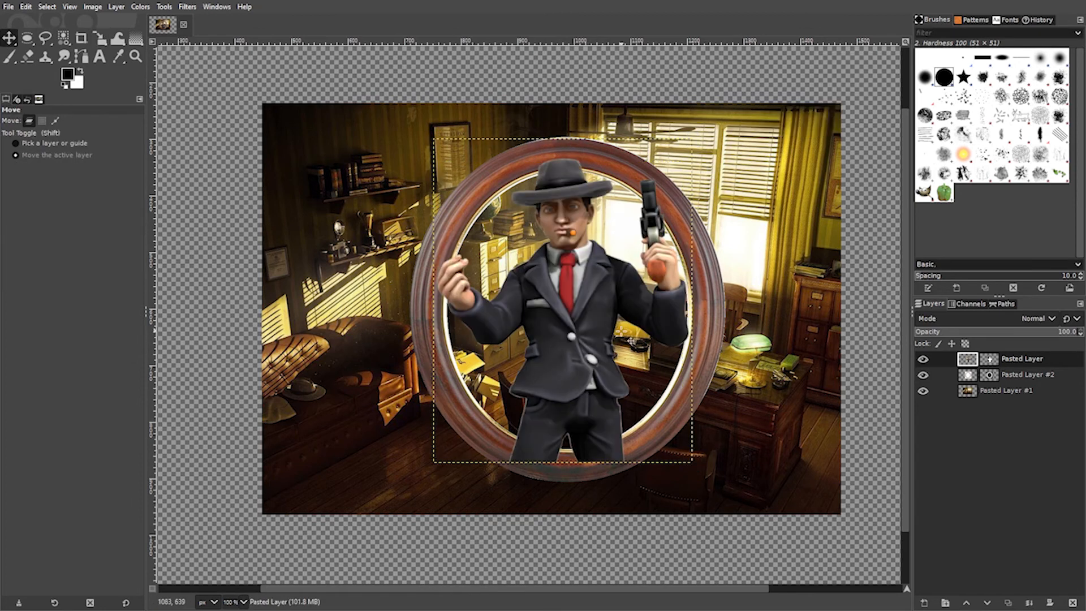
mouse_move(561, 302)
mouse_down()
mouse_move(546, 305)
mouse_move(552, 297)
mouse_up()
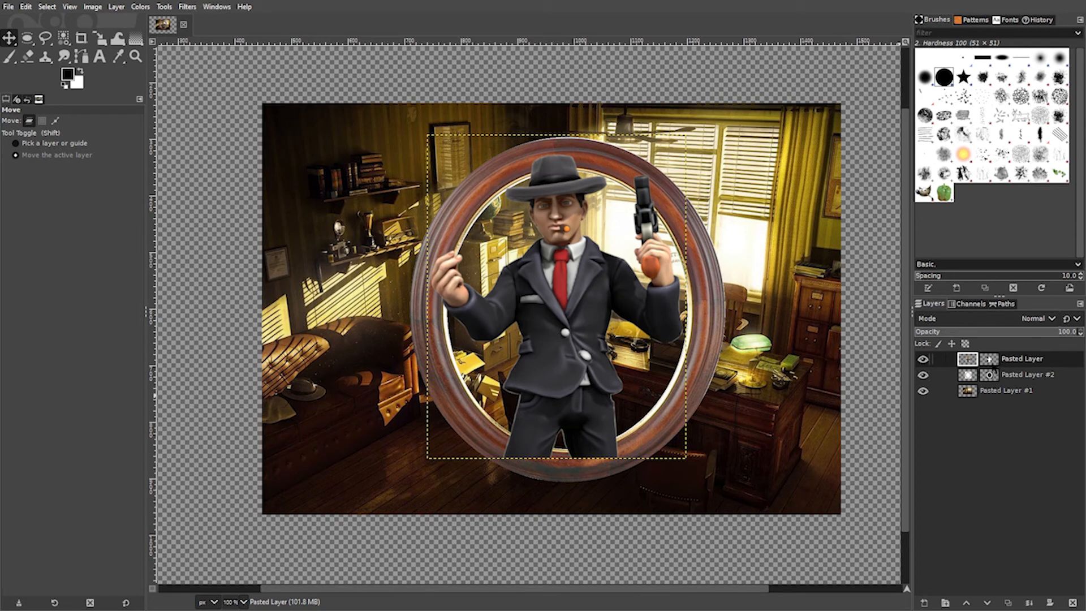
Paint black on the character's layer mask with a size 62, hardness 100 brush to hide the trousers overlapping the frame's lower rim
click(992, 362)
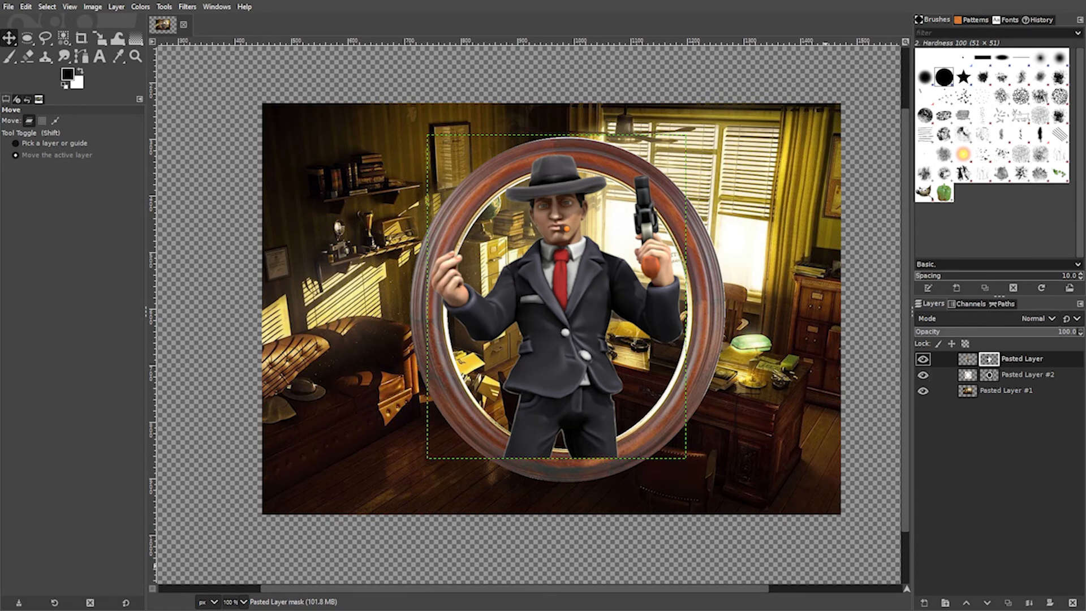
scroll(526, 505, up, 2)
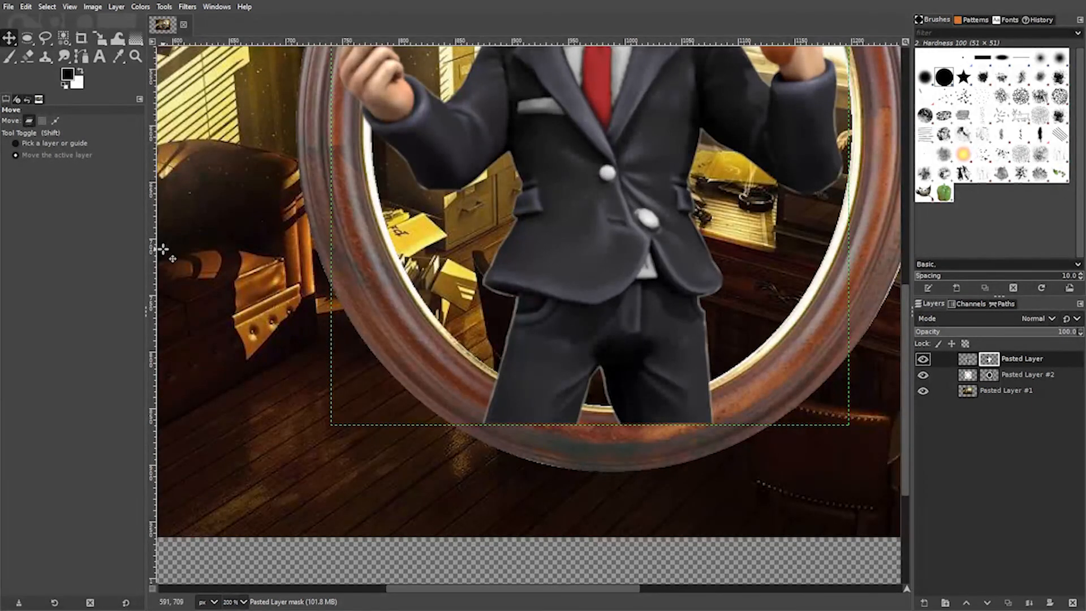
click(13, 58)
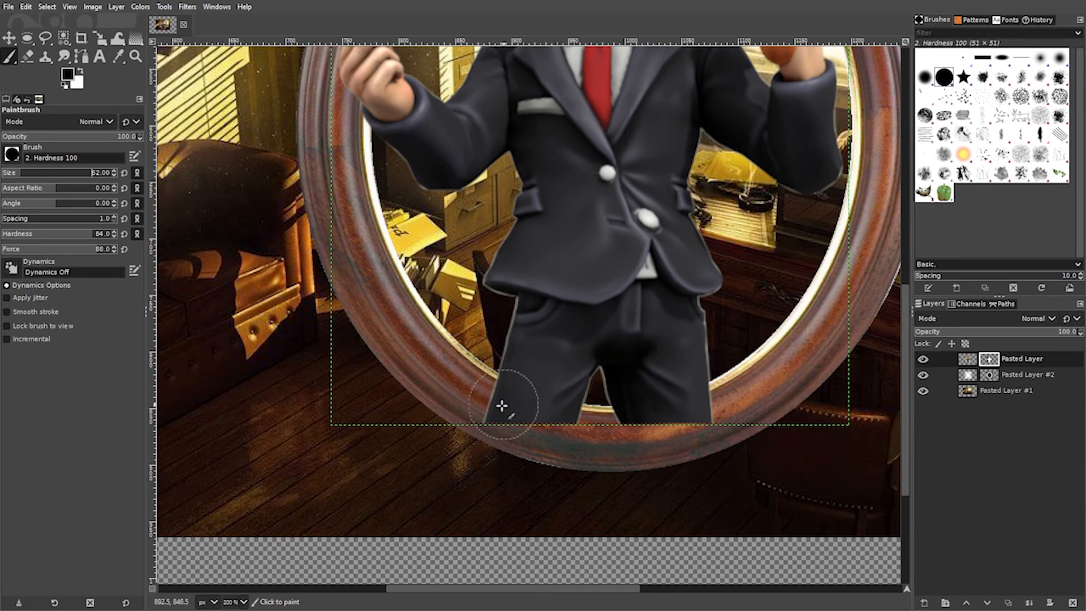
scroll(550, 439, up, 2)
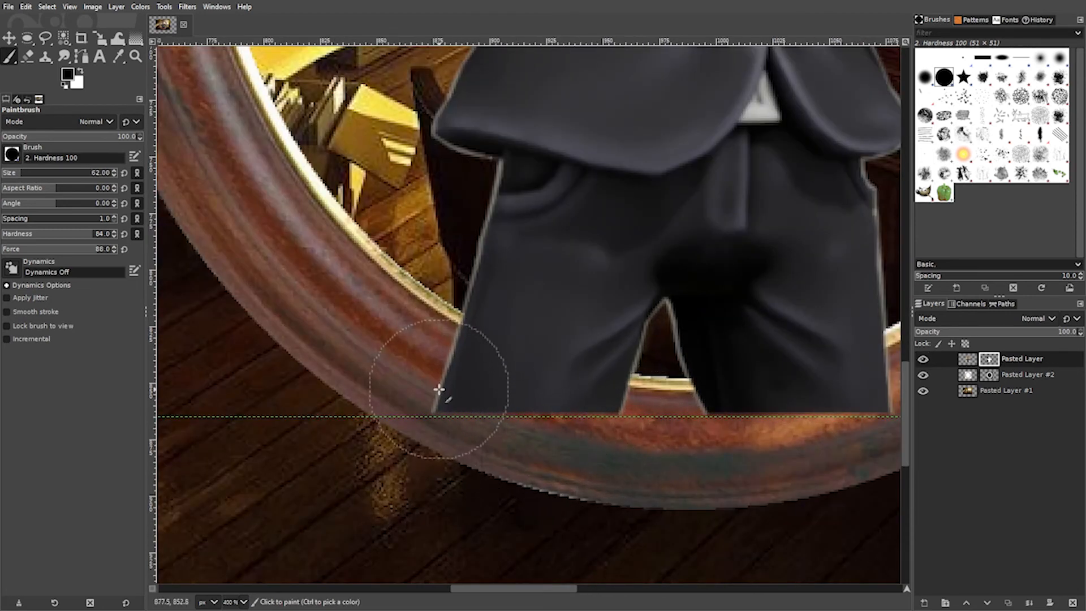
mouse_move(441, 383)
mouse_down()
mouse_move(526, 427)
mouse_move(613, 441)
mouse_up()
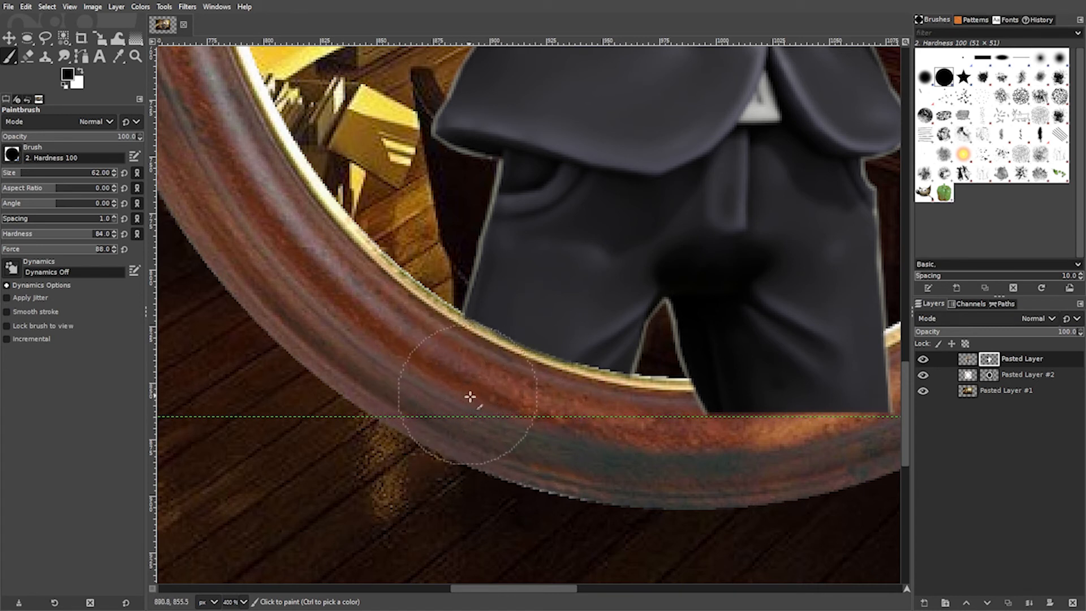
mouse_move(597, 437)
mouse_down()
mouse_move(688, 456)
mouse_move(864, 446)
mouse_move(900, 410)
mouse_move(860, 431)
mouse_move(896, 409)
mouse_move(875, 416)
mouse_move(872, 433)
mouse_move(860, 417)
mouse_move(778, 443)
mouse_move(809, 445)
mouse_move(877, 417)
mouse_move(877, 396)
mouse_move(852, 417)
mouse_move(730, 451)
mouse_move(611, 453)
mouse_up()
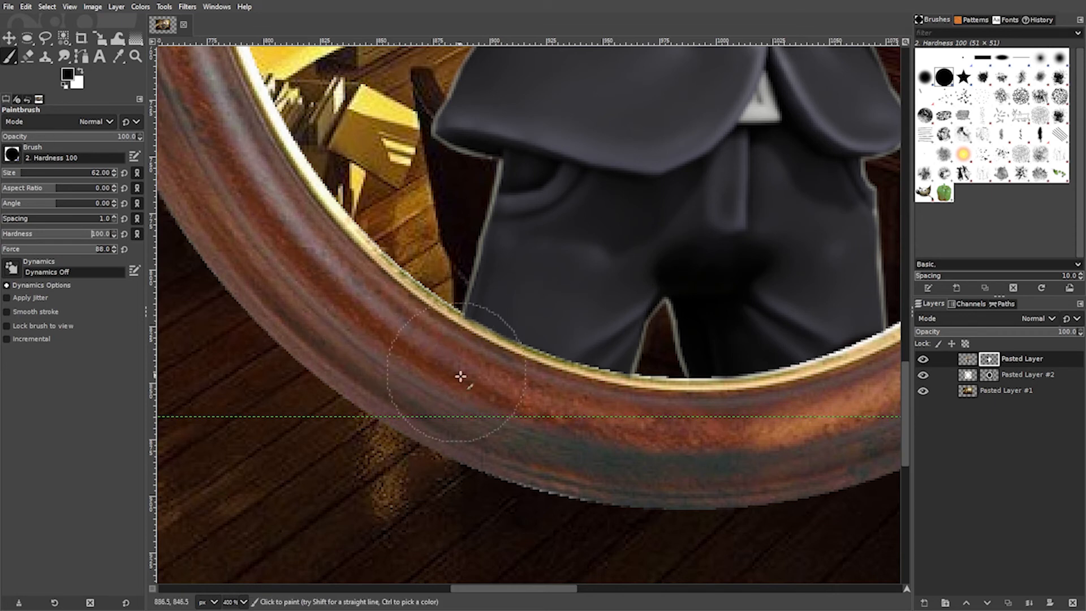
click(549, 431)
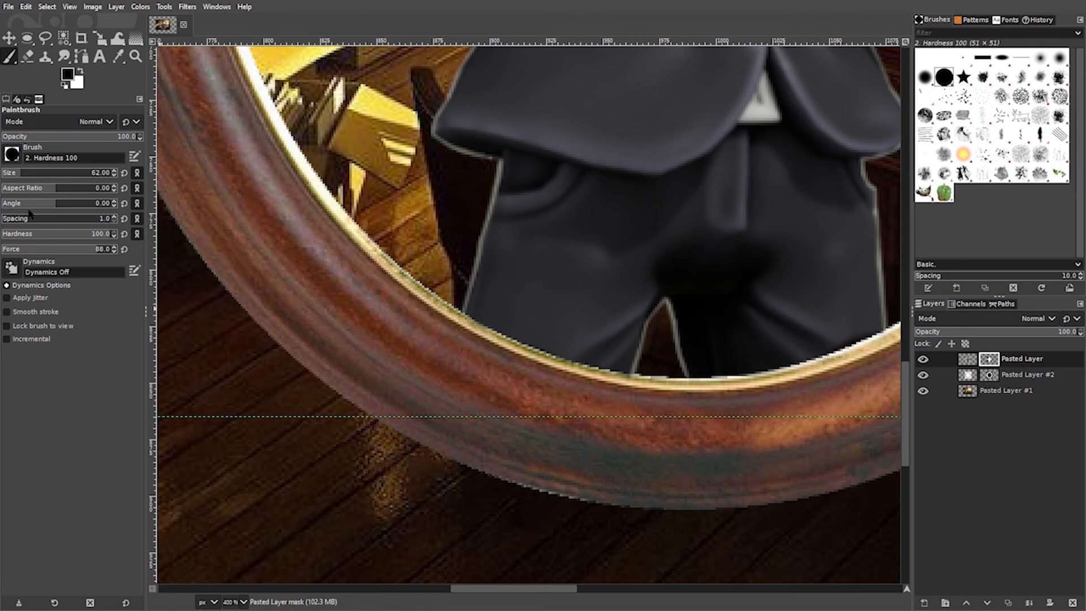
Switch to white paint with a brush size of 12, undoing the trial stroke made on the mask between the trouser legs
key(x)
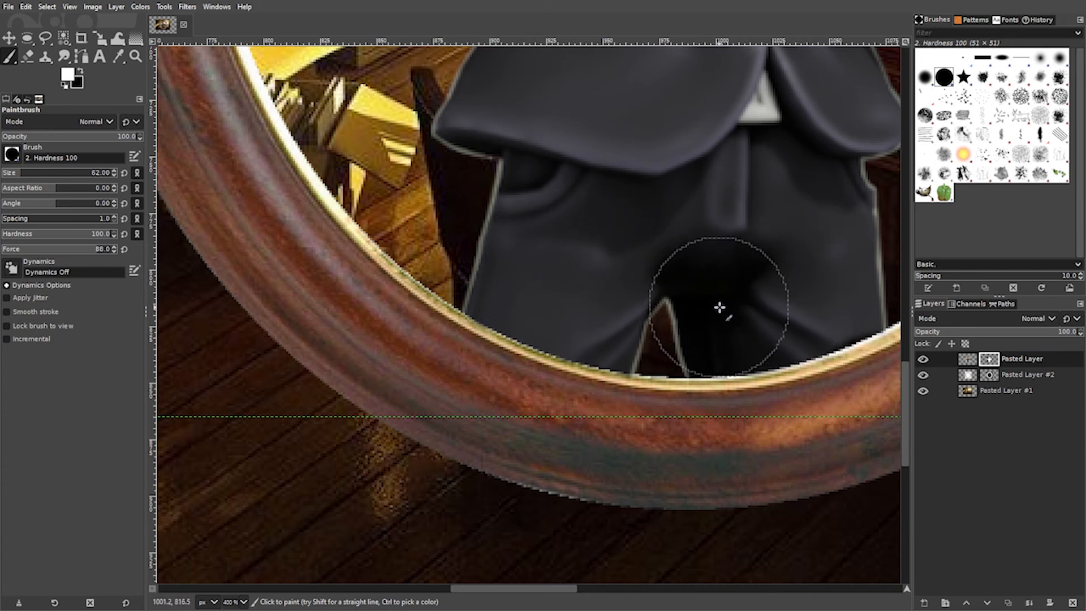
click(720, 306)
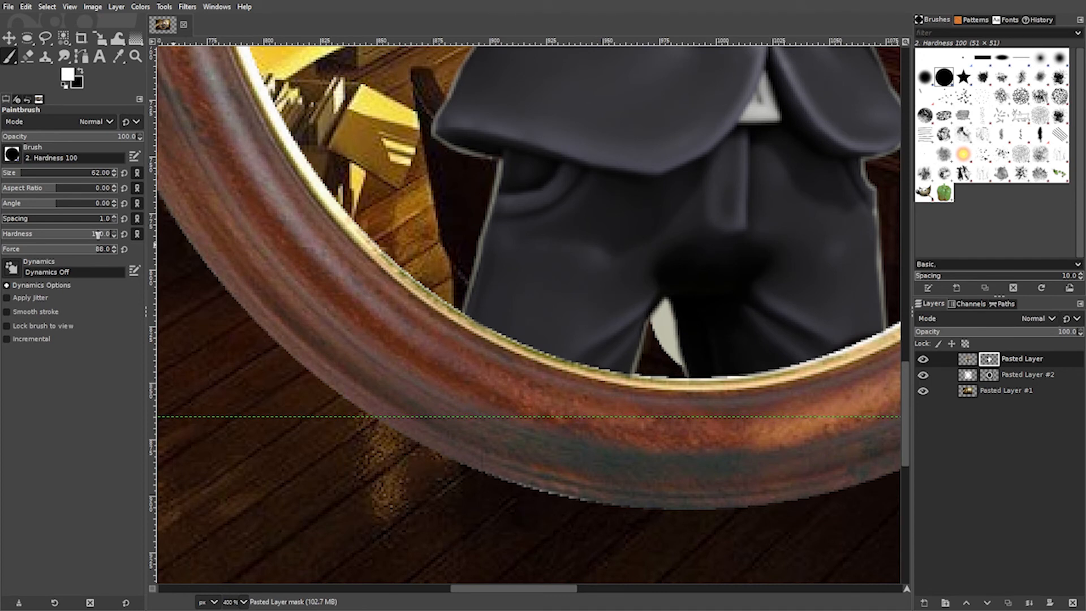
key(ctrl+z)
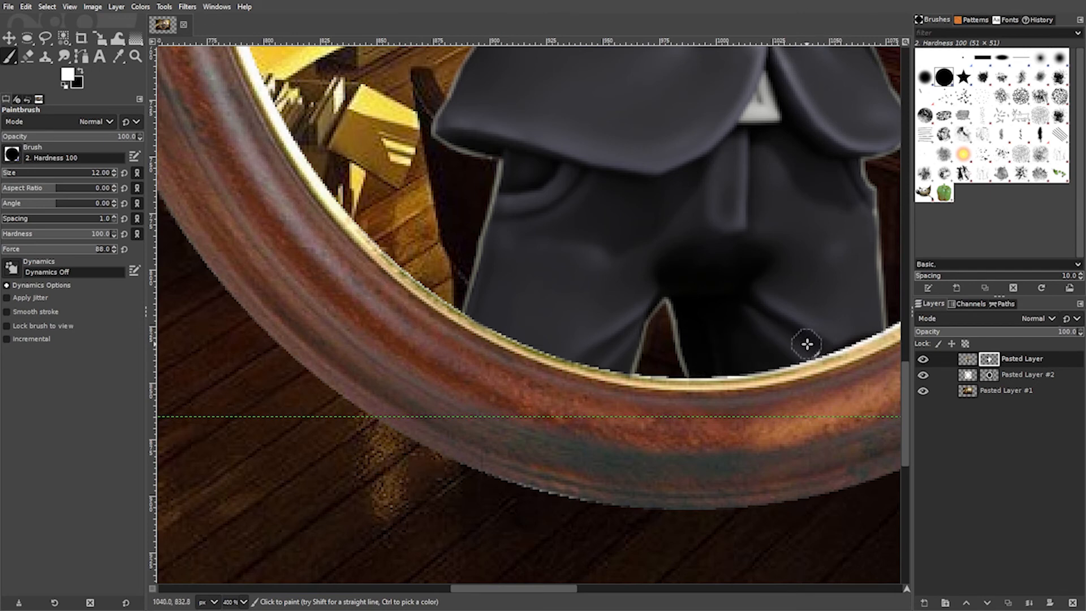
scroll(560, 243, down, 4)
scroll(703, 238, up, 1)
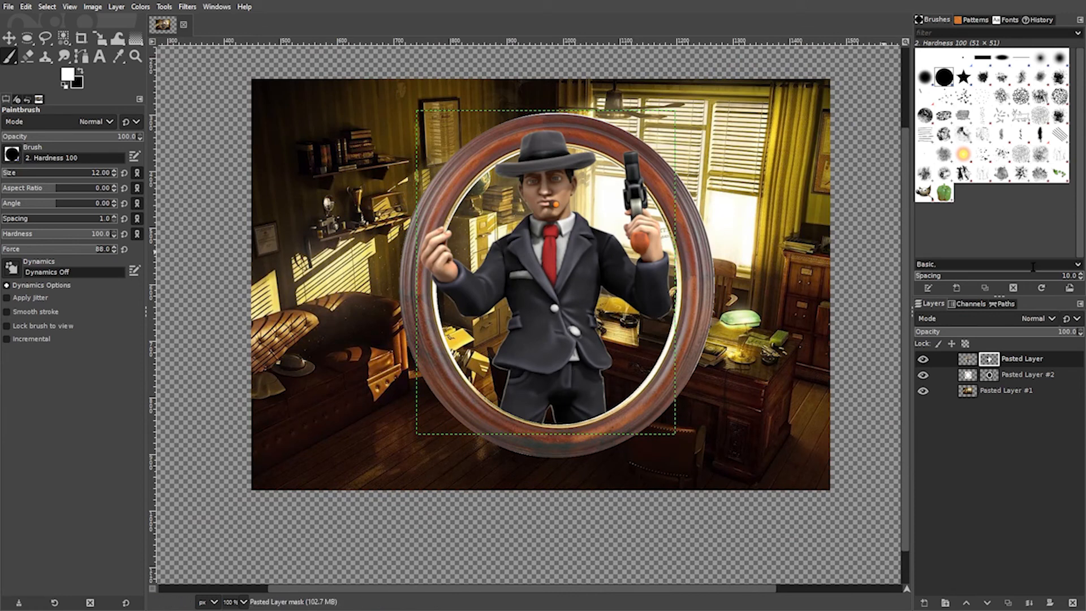
Add a white, full-opacity layer mask to the office background layer
right_click(1017, 394)
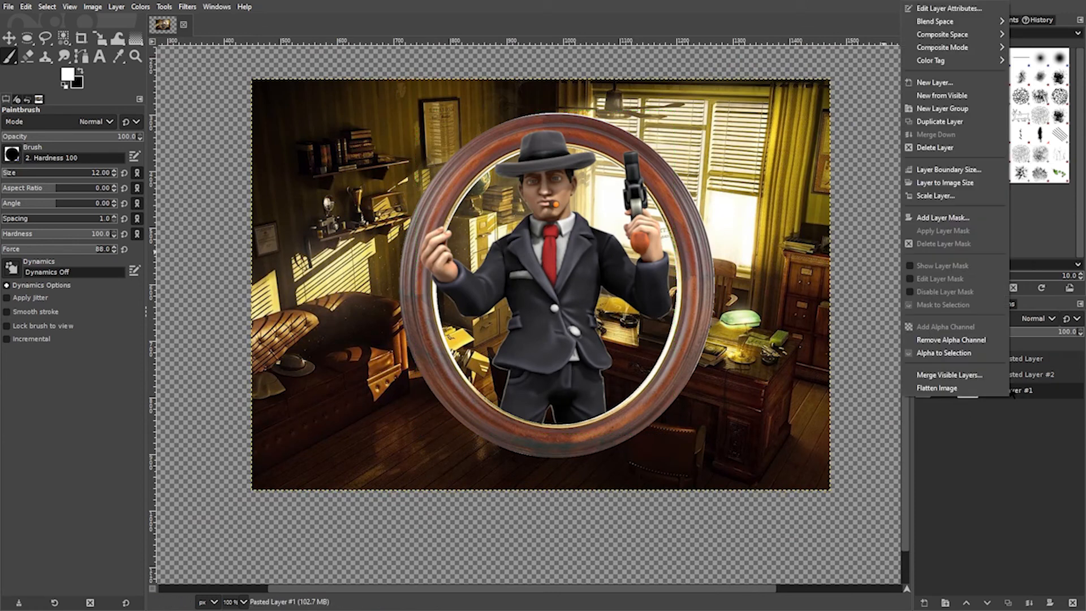
click(956, 219)
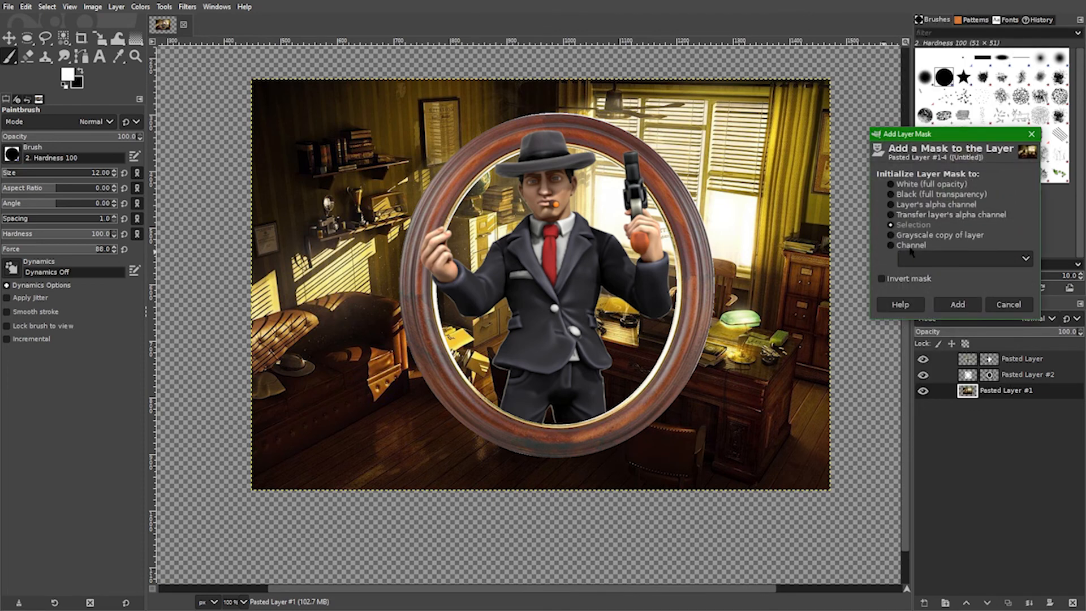
click(958, 304)
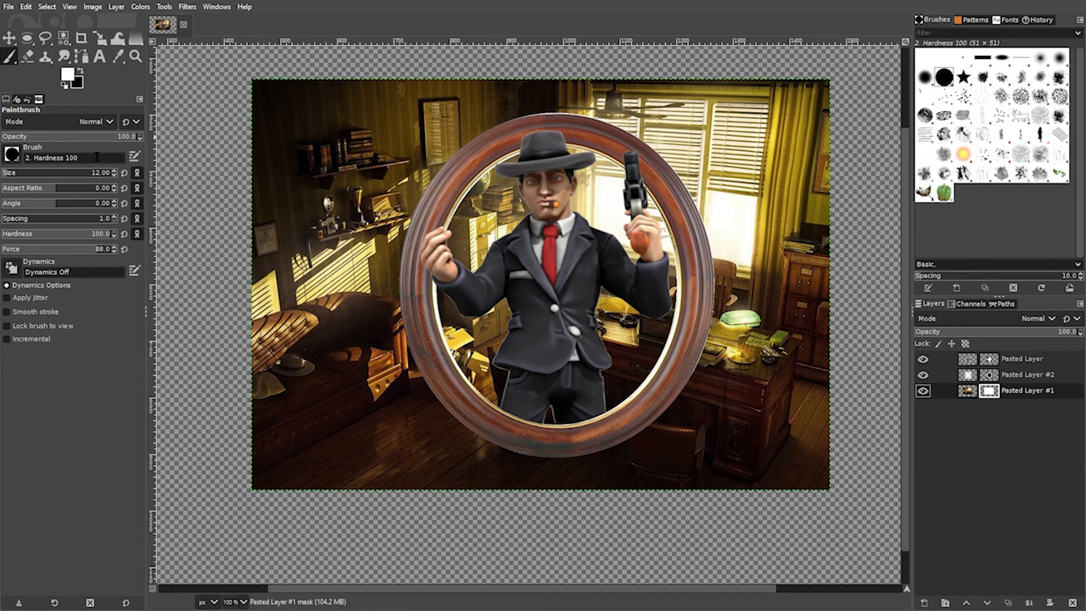
Paint black on the background layer's mask with a size 336 brush to hide the office outside the oval frame
drag(6, 176, 23, 174)
click(81, 71)
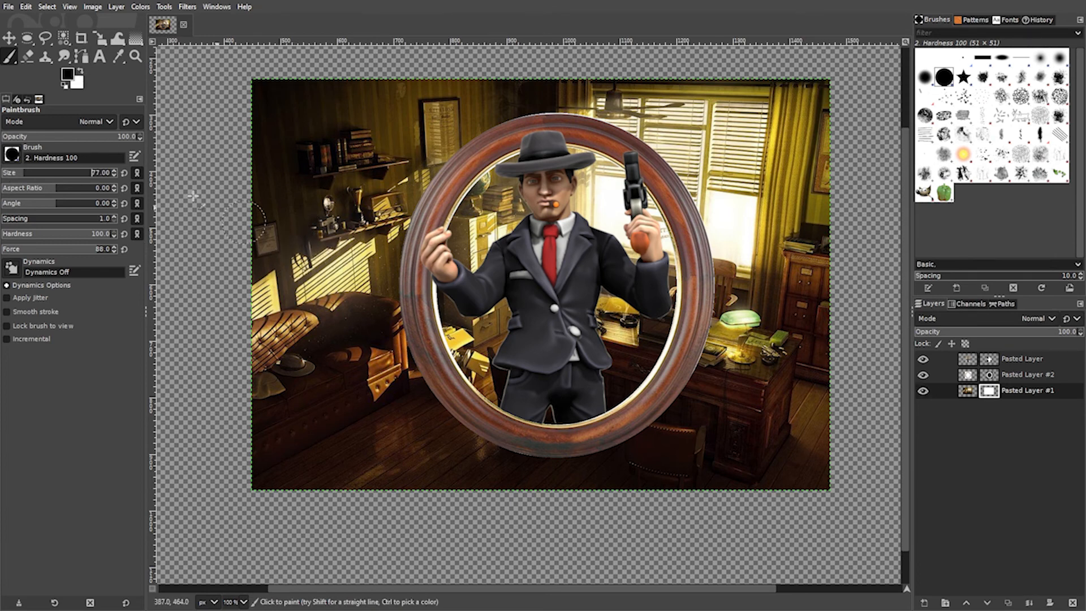
drag(28, 175, 58, 175)
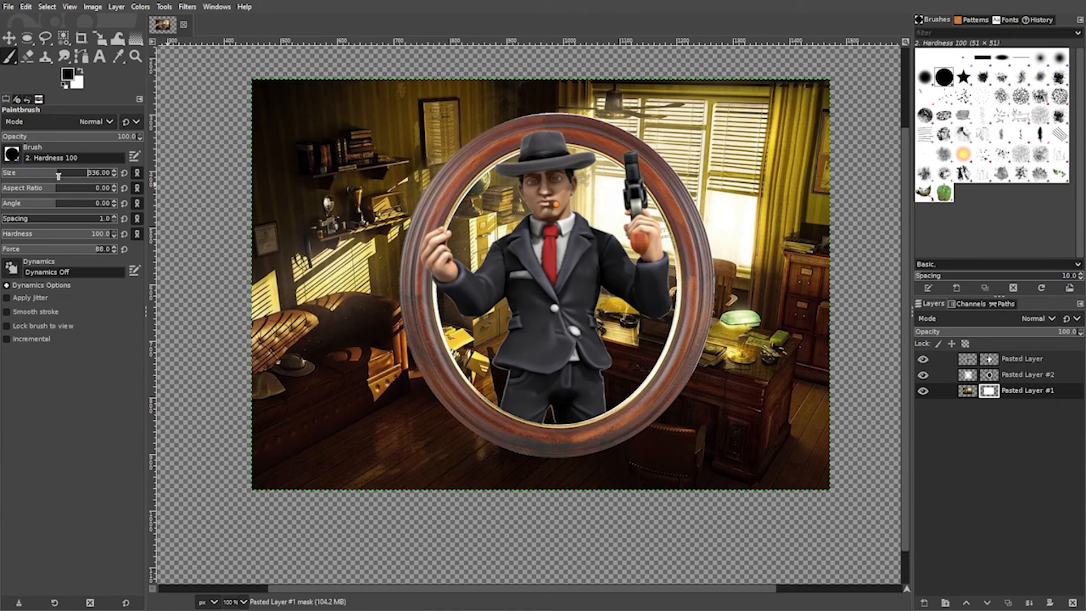
mouse_move(315, 213)
mouse_down()
mouse_move(344, 165)
mouse_move(389, 116)
mouse_move(317, 106)
mouse_move(268, 124)
mouse_move(244, 212)
mouse_up()
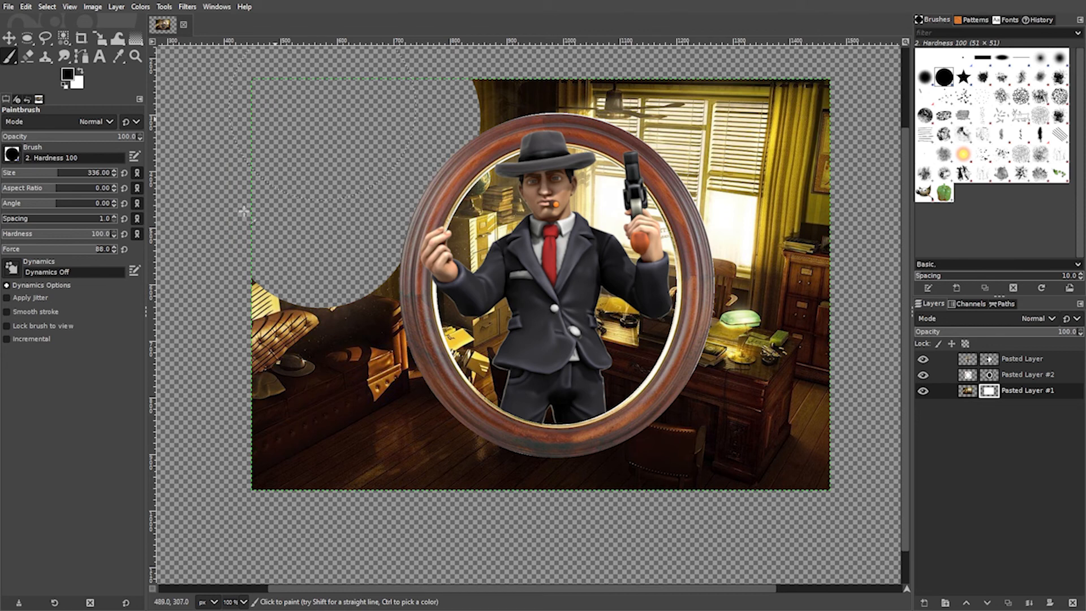
mouse_move(301, 301)
mouse_down()
mouse_move(331, 356)
mouse_move(357, 394)
mouse_move(368, 452)
mouse_move(383, 462)
mouse_move(322, 458)
mouse_move(311, 452)
mouse_move(480, 521)
mouse_move(606, 537)
mouse_move(644, 530)
mouse_move(748, 464)
mouse_move(792, 290)
mouse_move(780, 252)
mouse_move(787, 224)
mouse_move(754, 130)
mouse_move(772, 124)
mouse_move(738, 127)
mouse_move(651, 57)
mouse_move(568, 42)
mouse_move(492, 54)
mouse_up()
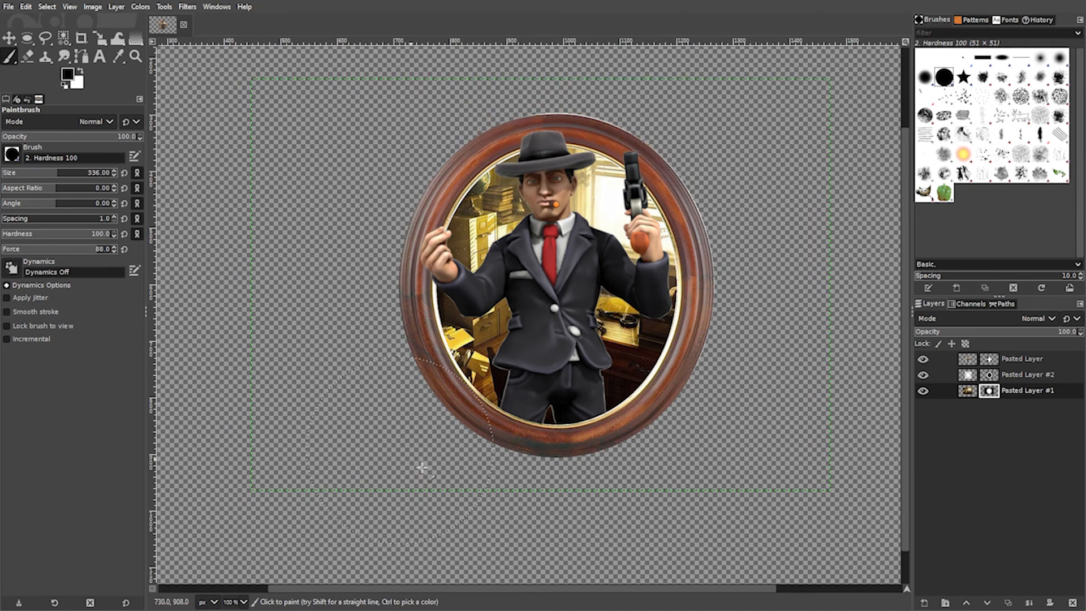
scroll(752, 362, up, 1)
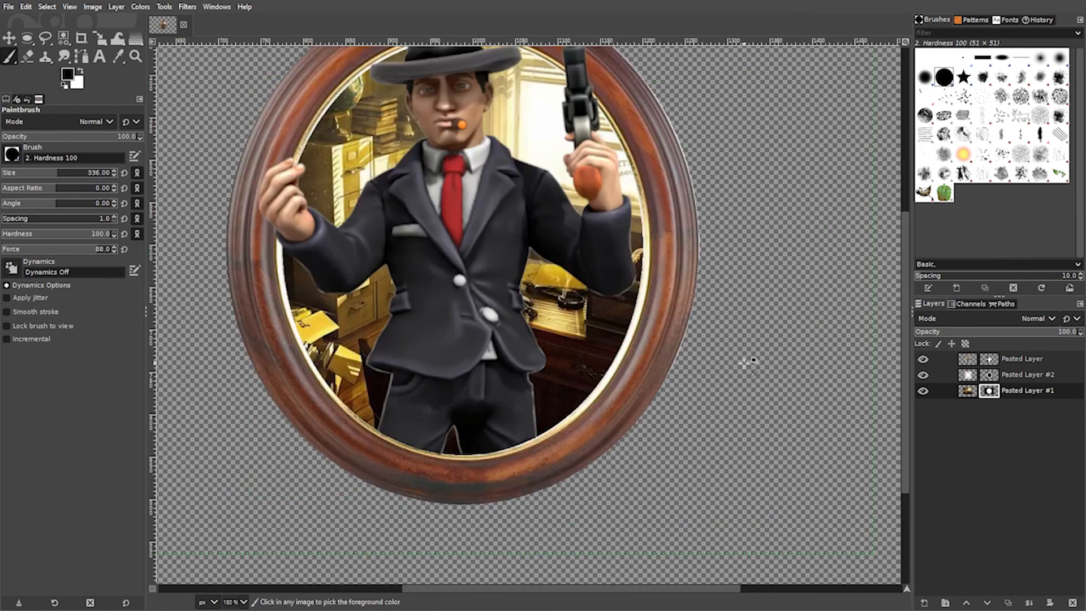
scroll(752, 362, down, 1)
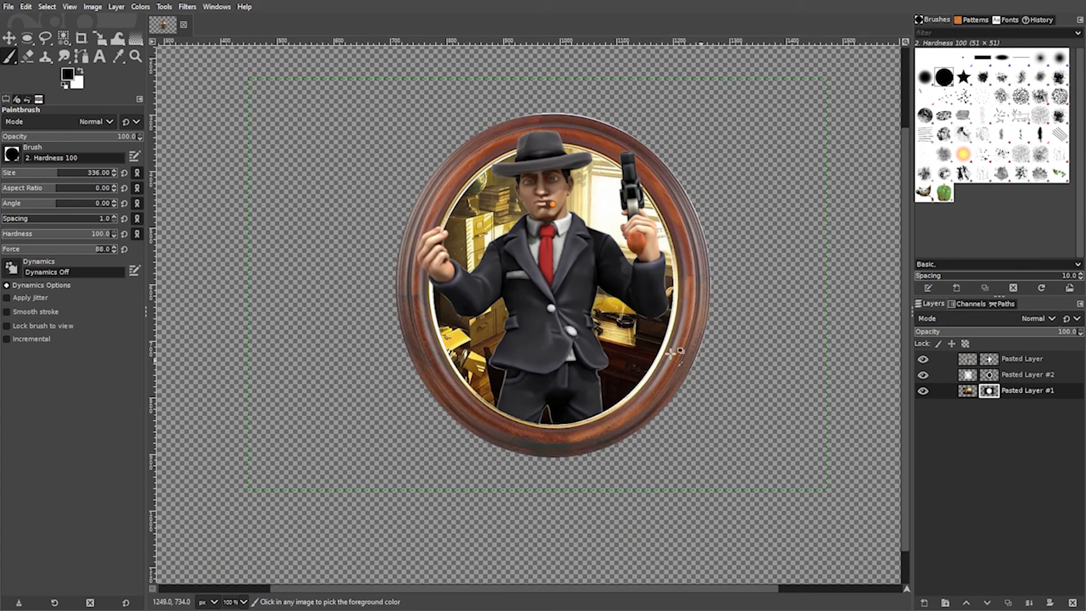
Crop the image around the framed character to 715 × 724 pixels at position 641, 248
click(81, 37)
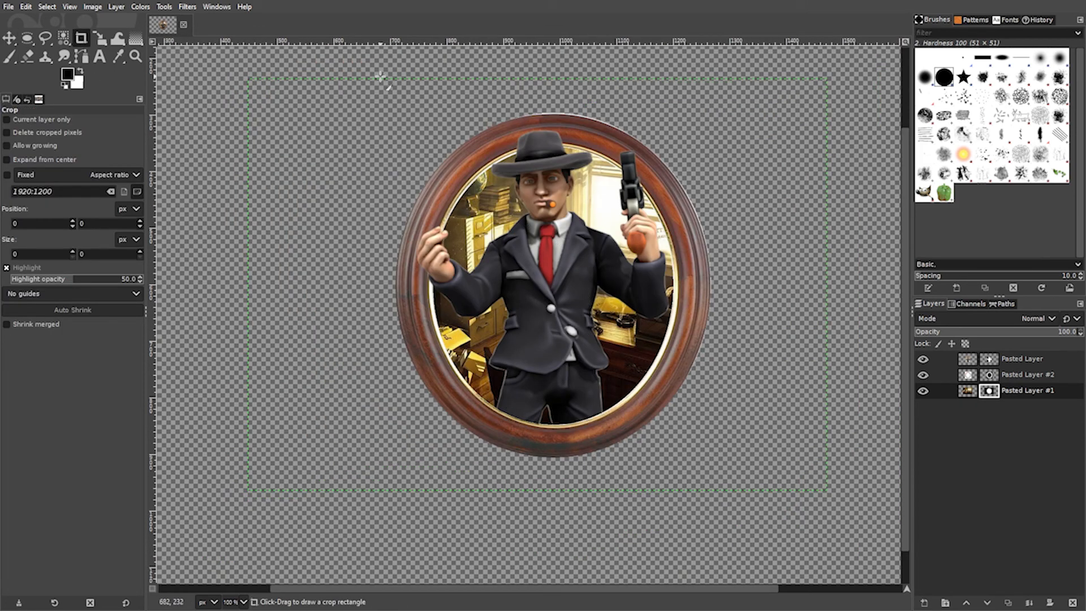
drag(378, 77, 732, 495)
drag(402, 286, 380, 288)
drag(708, 283, 738, 282)
drag(561, 108, 557, 115)
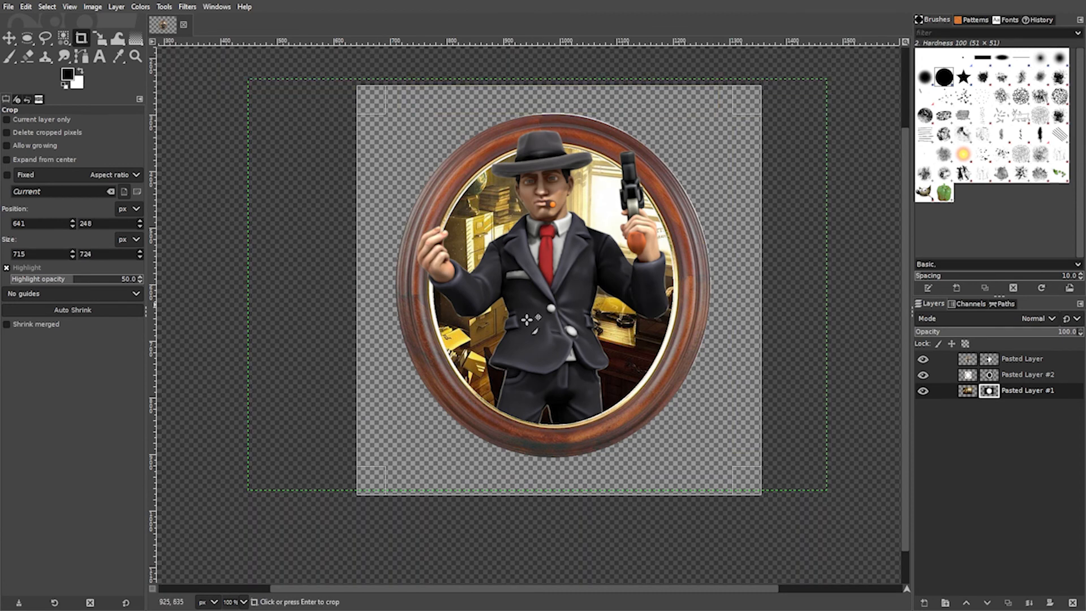
click(587, 310)
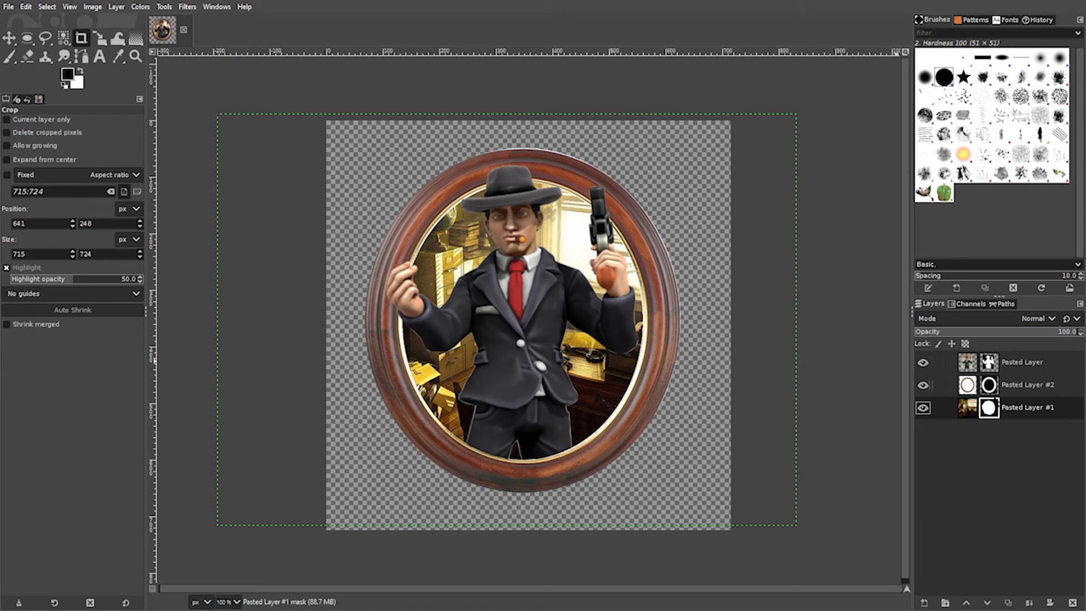
Create a layer group and move the three layers into it, ordered character, oval frame, office background from front to back
click(1023, 366)
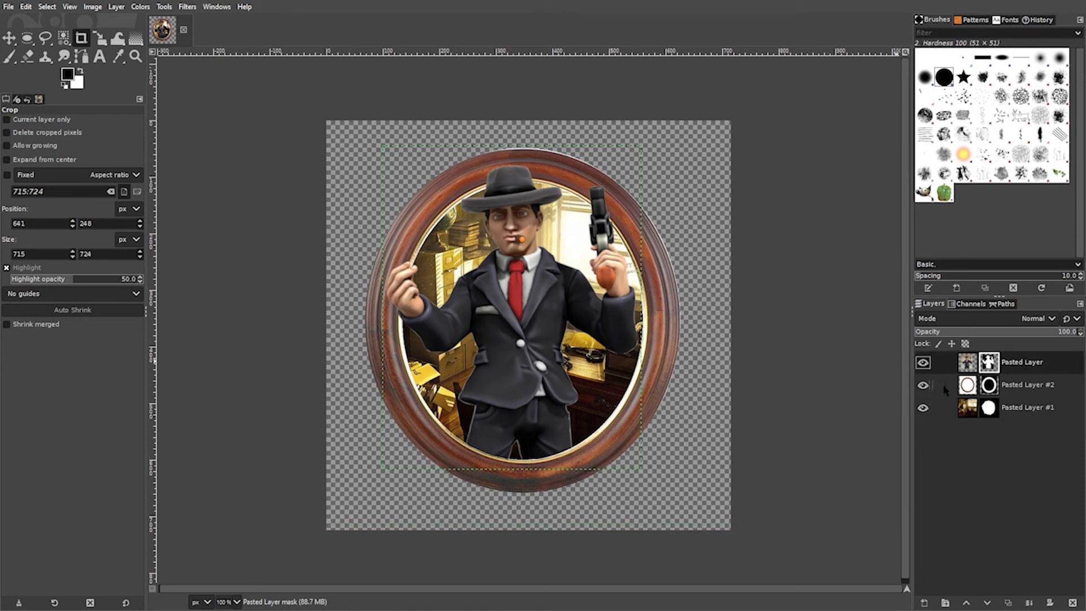
click(944, 603)
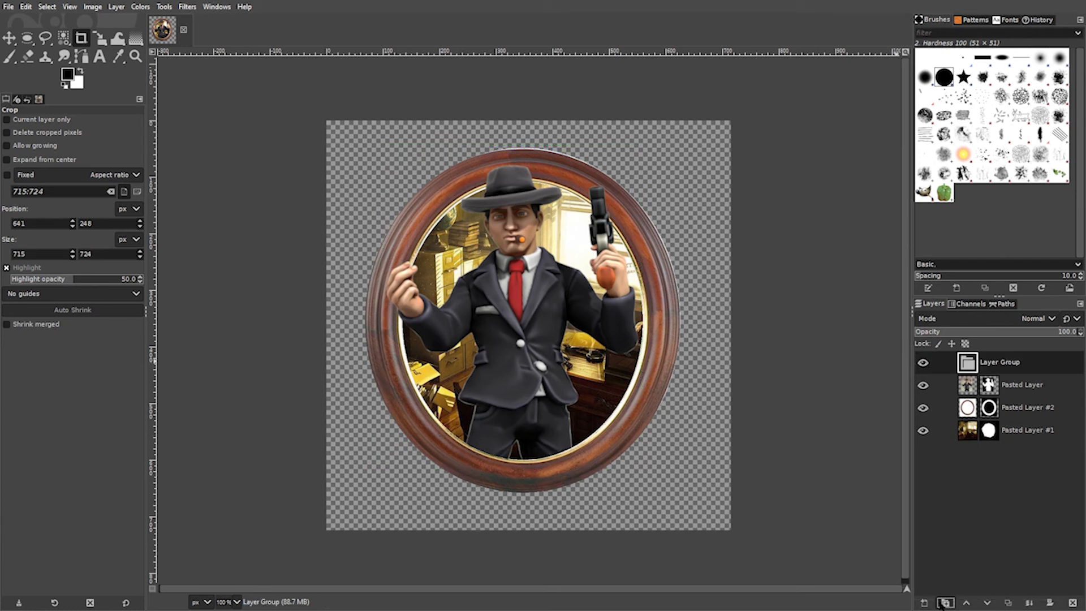
drag(1009, 362, 1012, 444)
drag(1017, 388, 1018, 366)
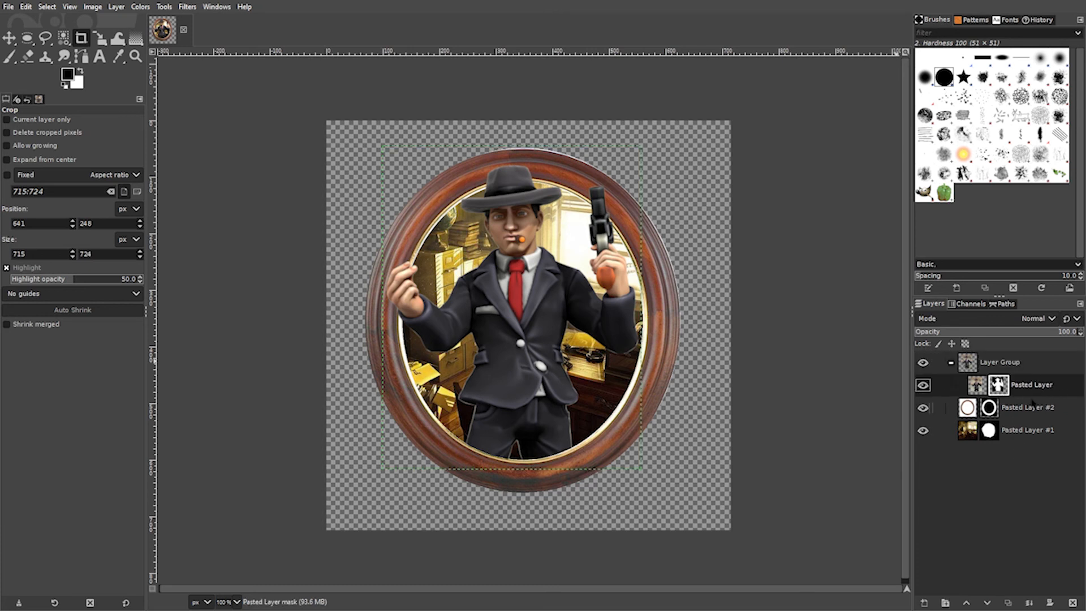
drag(1033, 408, 1038, 368)
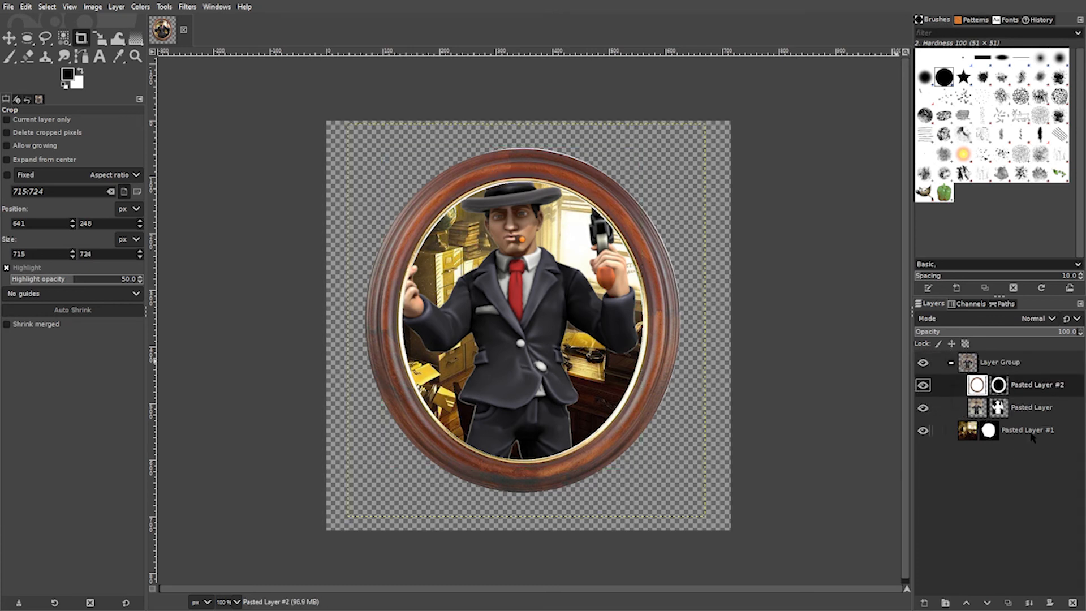
drag(1033, 438, 1046, 378)
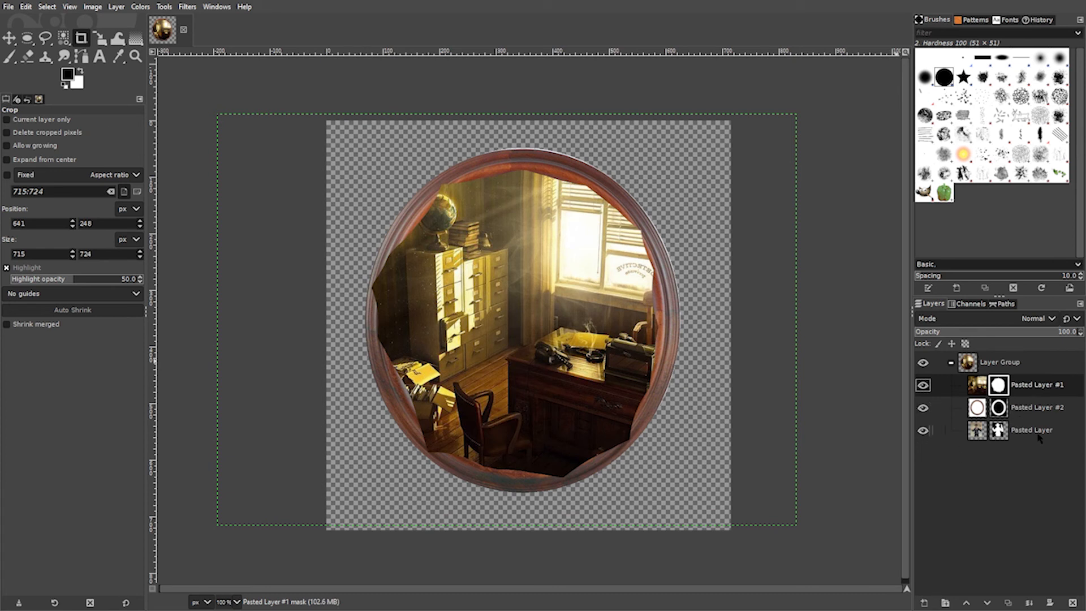
drag(1040, 434, 1042, 402)
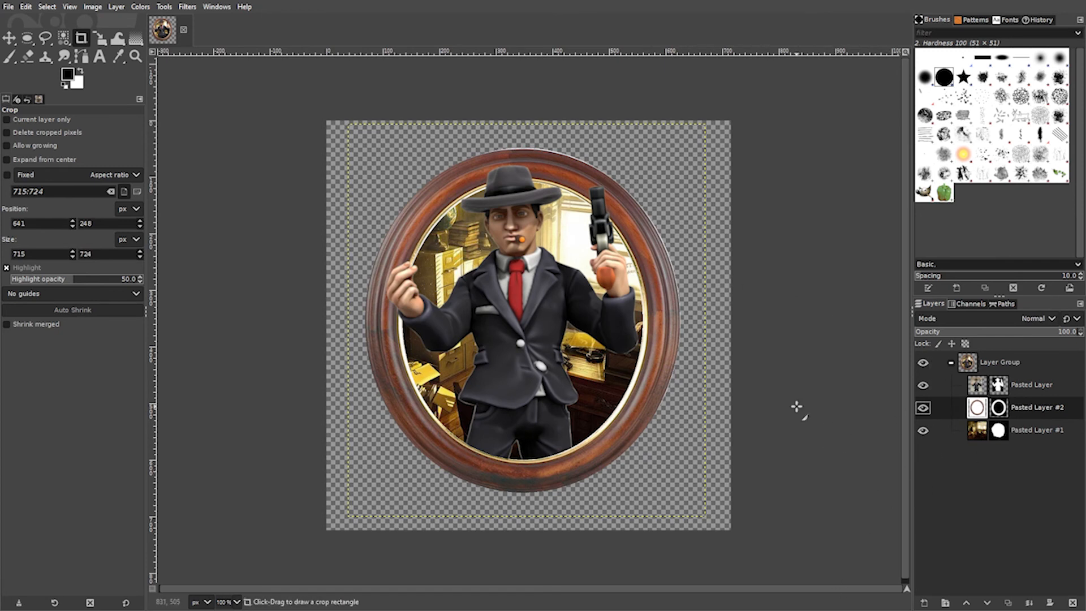
click(1008, 365)
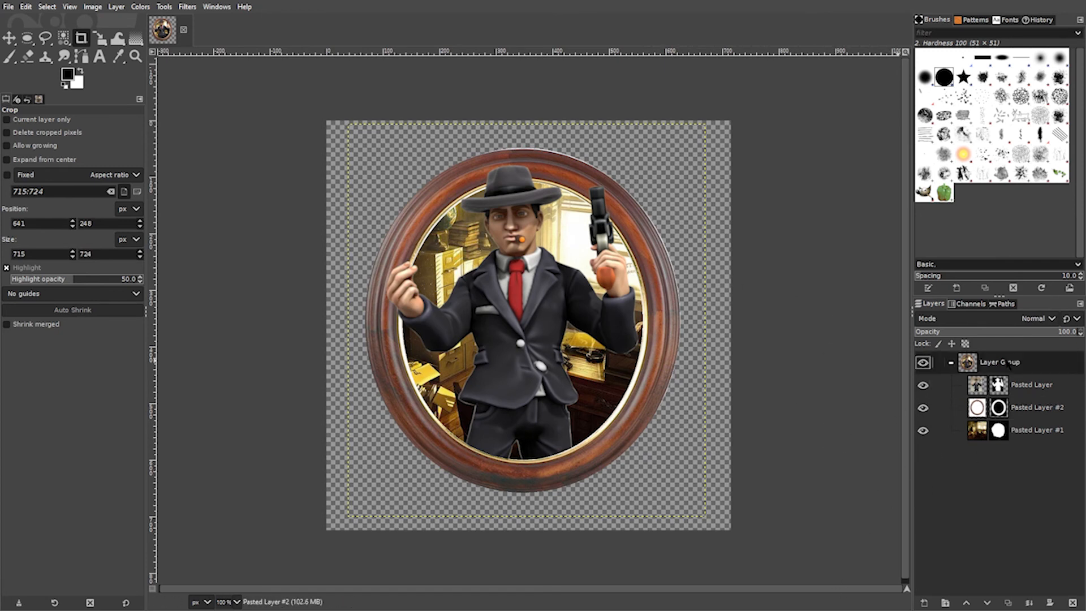
click(1028, 418)
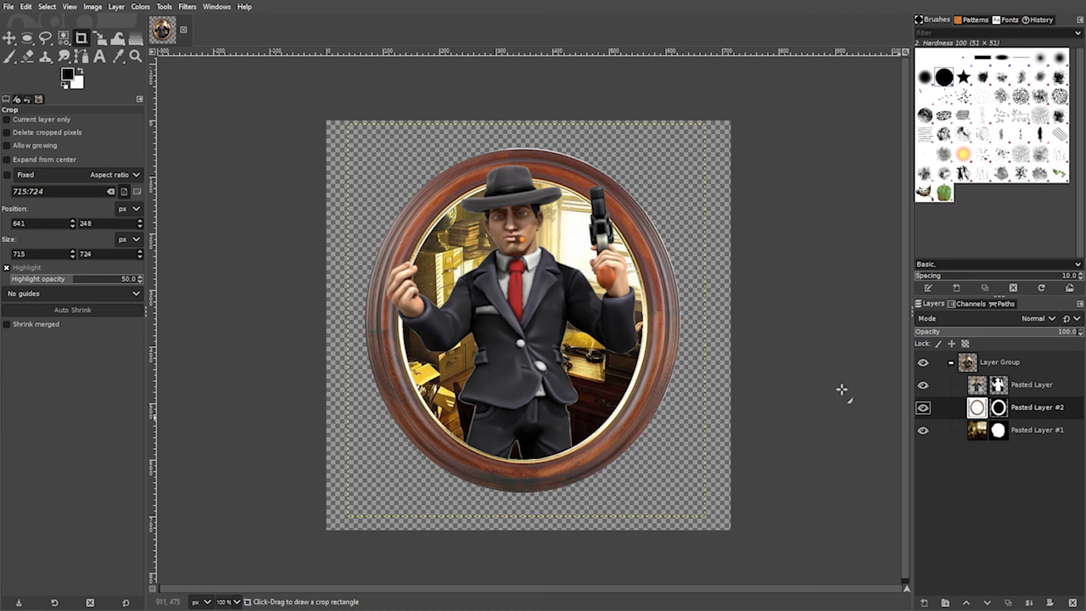
click(163, 6)
click(187, 7)
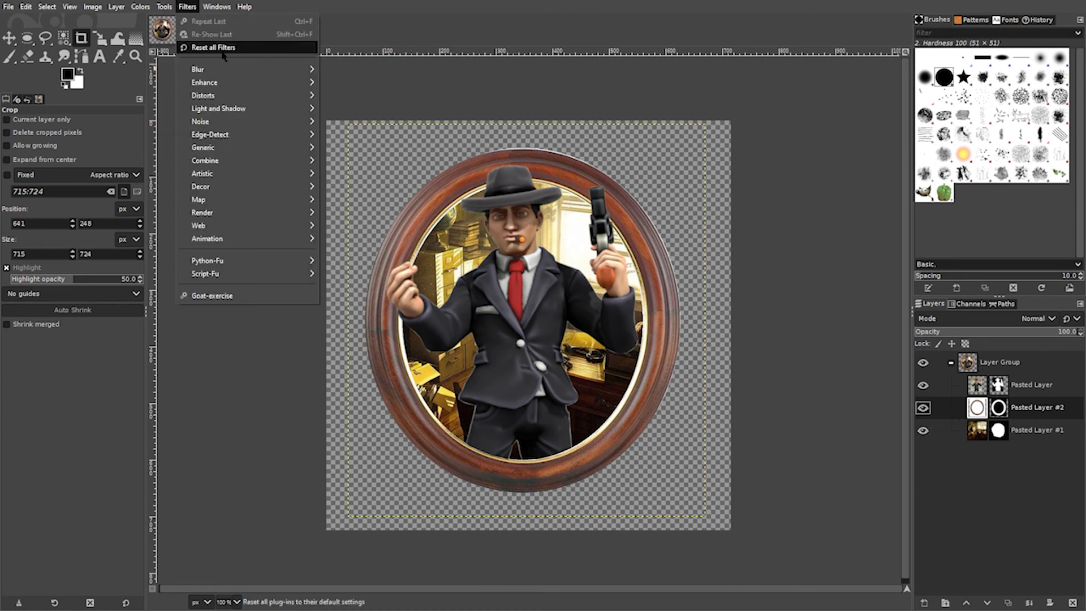
mouse_move(240, 125)
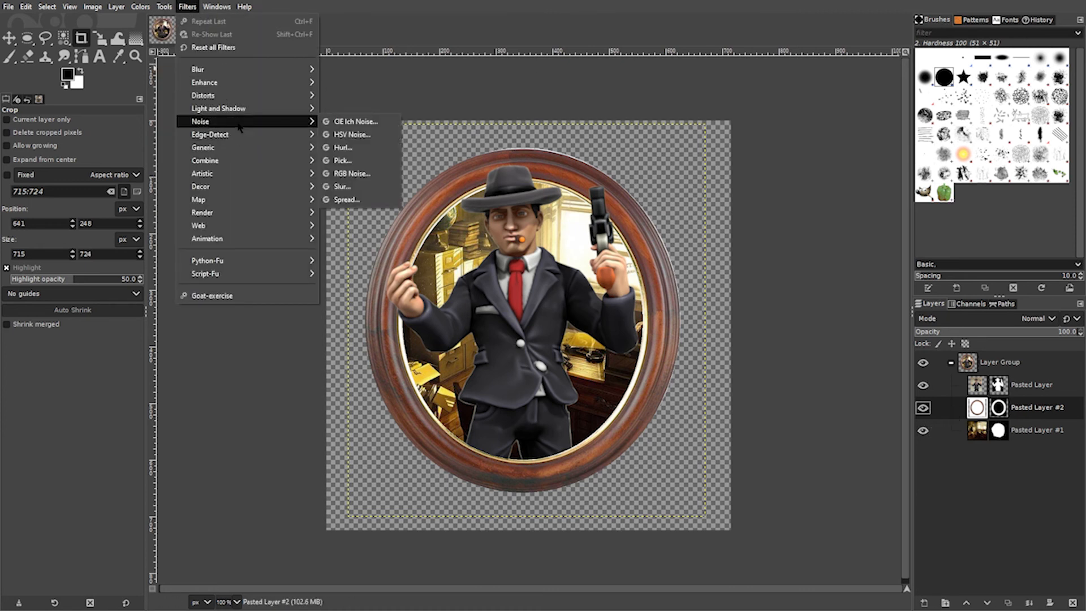
mouse_move(266, 109)
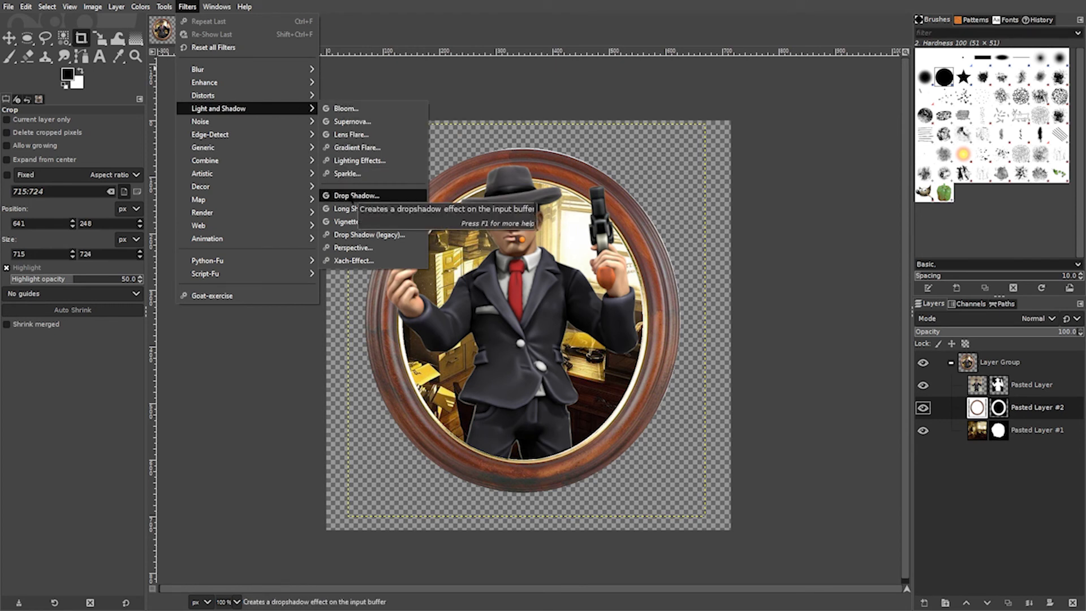
click(355, 196)
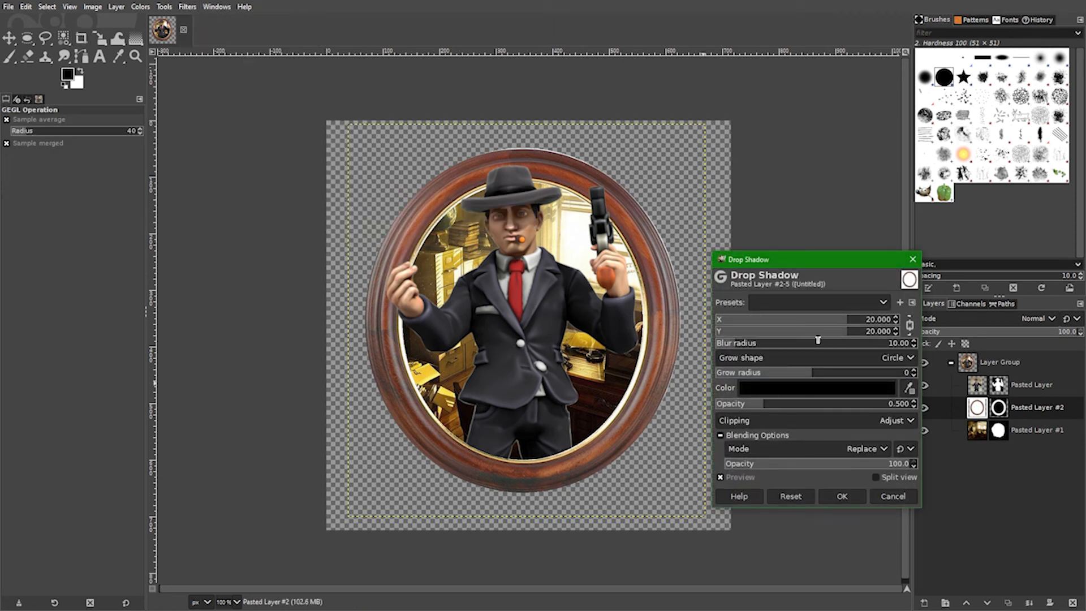
drag(848, 322, 781, 322)
click(910, 325)
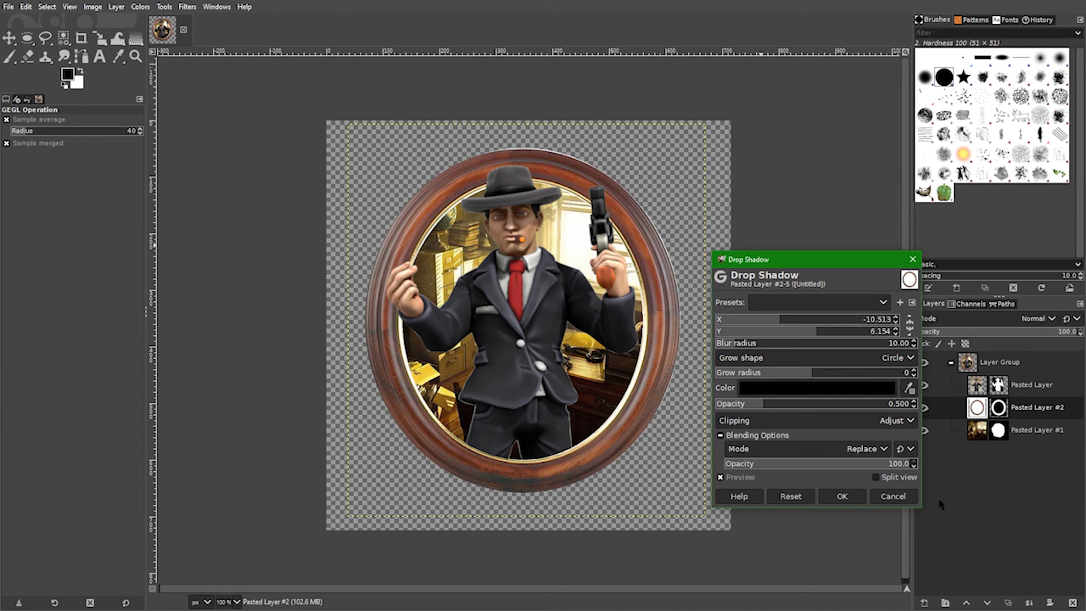
click(848, 497)
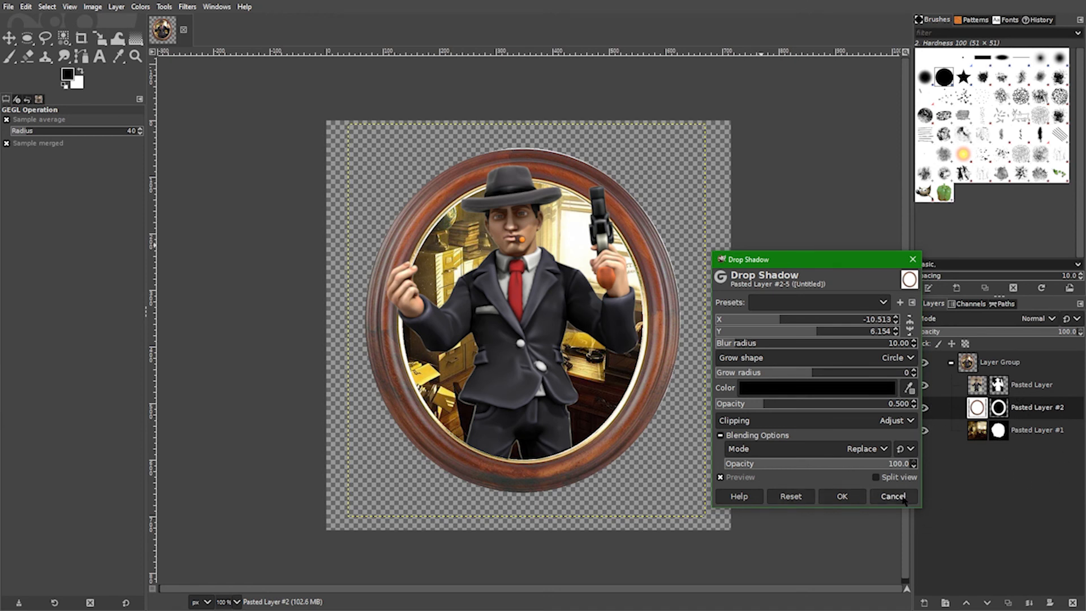
Apply the layer mask of the oval frame layer permanently
right_click(1050, 410)
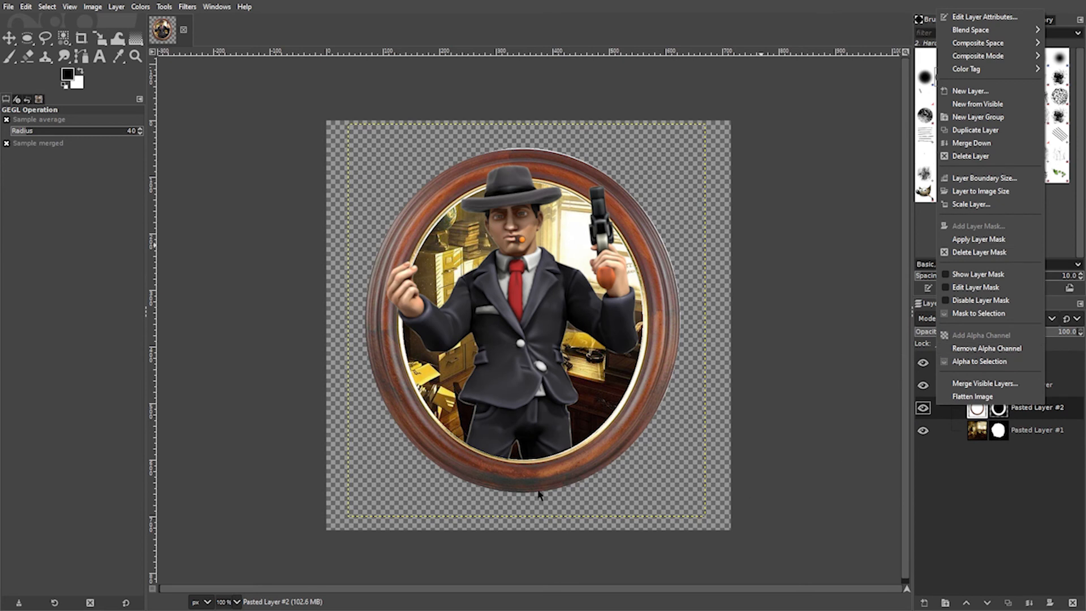
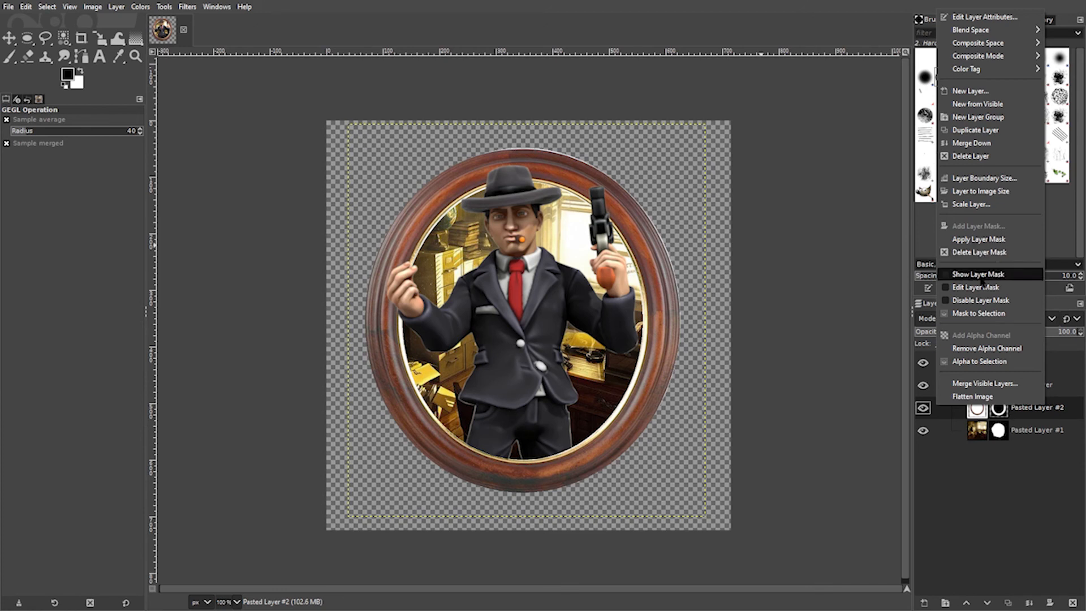
click(981, 239)
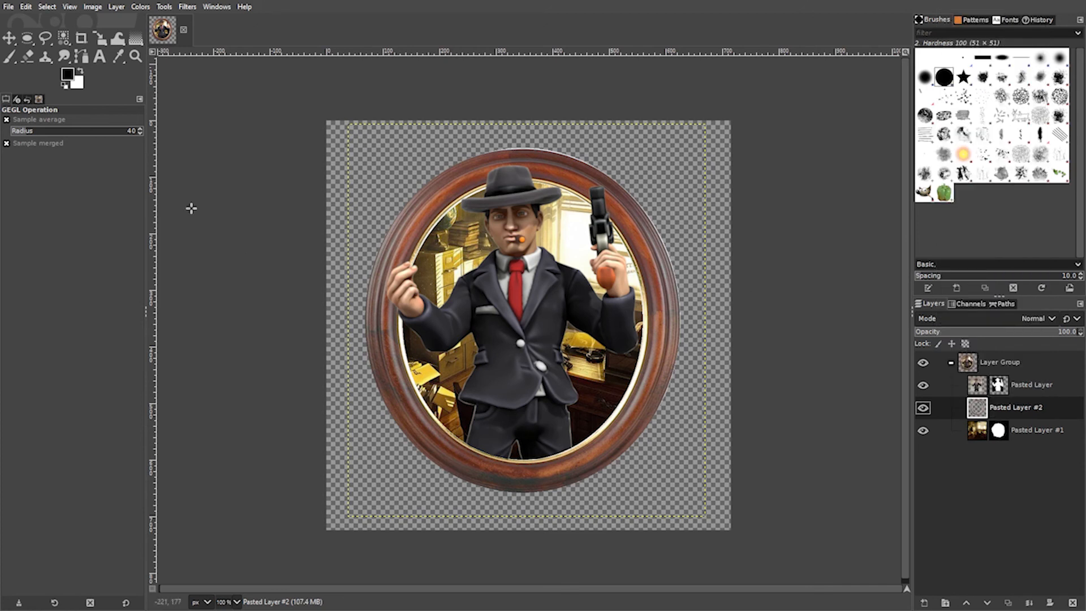
Add a drop shadow to the oval frame layer with X -17.179, Y 16.410, blur radius 13.26, grow radius 2 and opacity 0.715
click(187, 6)
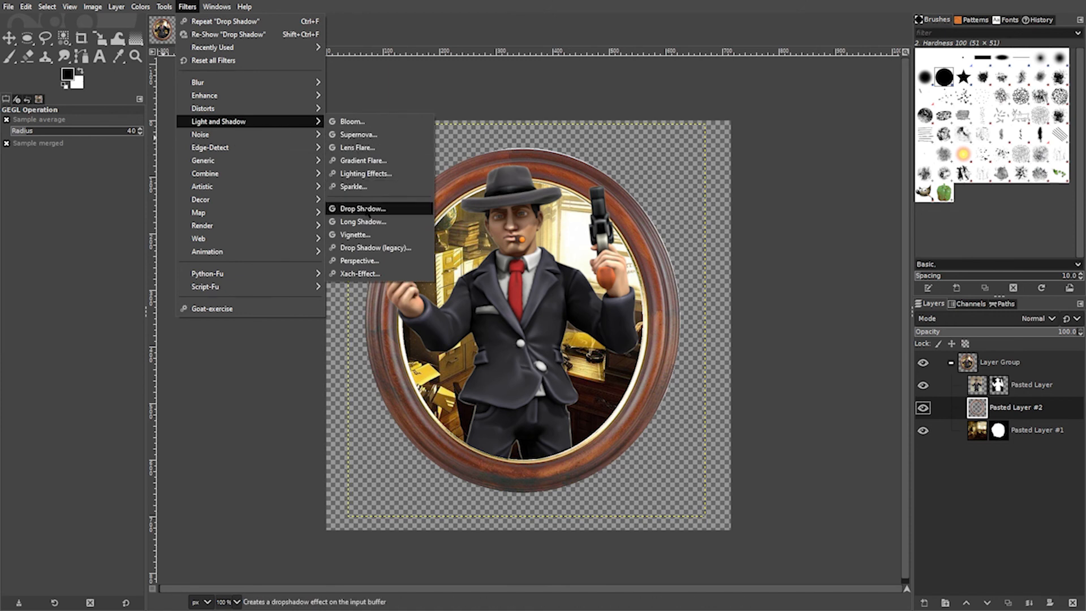
click(353, 208)
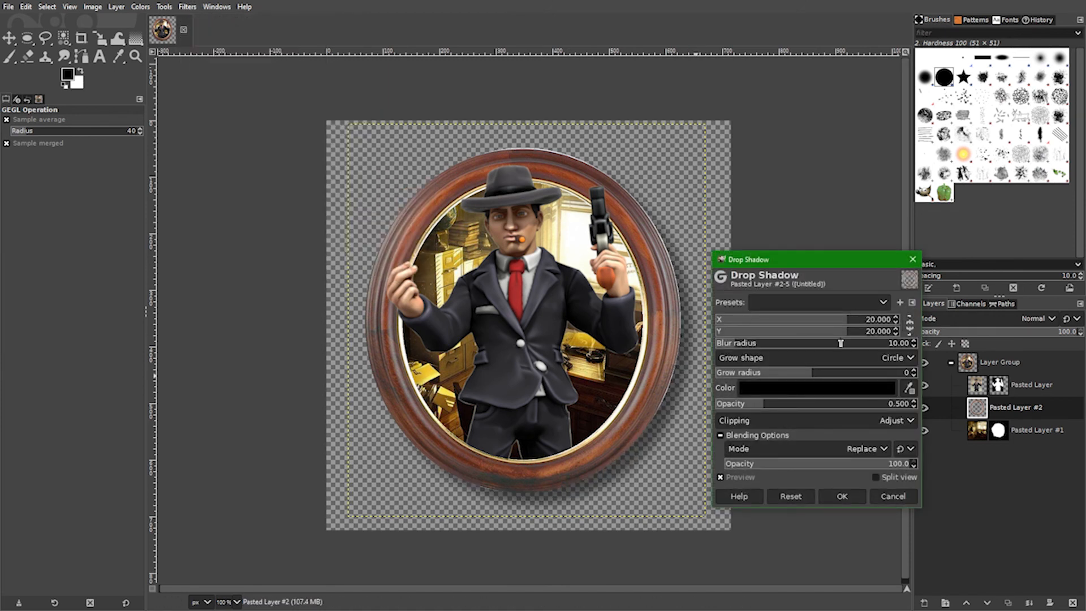
drag(846, 320, 777, 326)
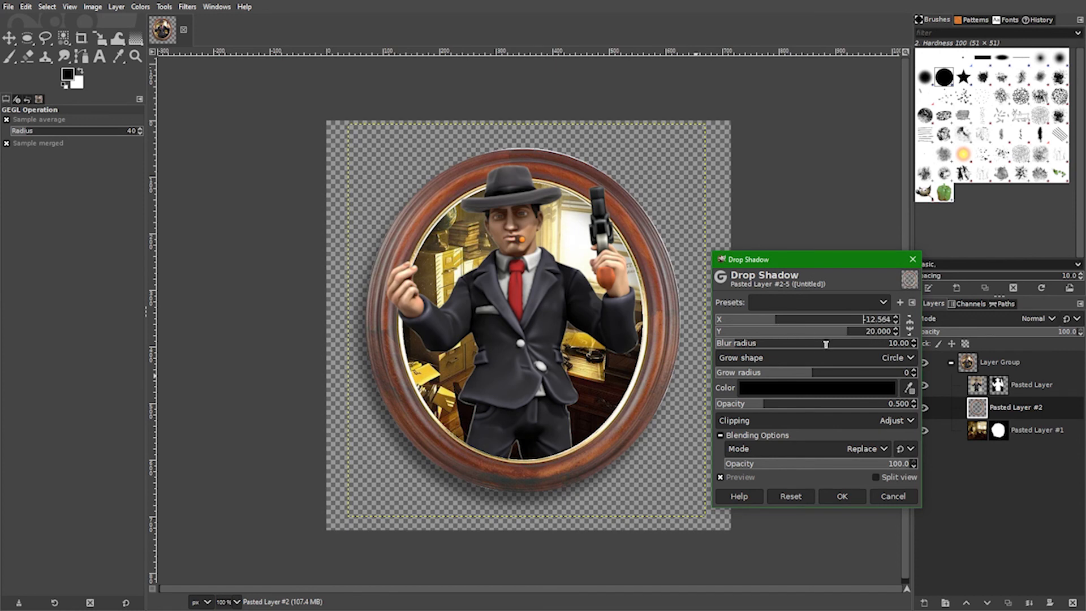
mouse_move(849, 336)
mouse_down()
mouse_move(832, 334)
mouse_move(843, 334)
mouse_up()
drag(778, 323, 766, 324)
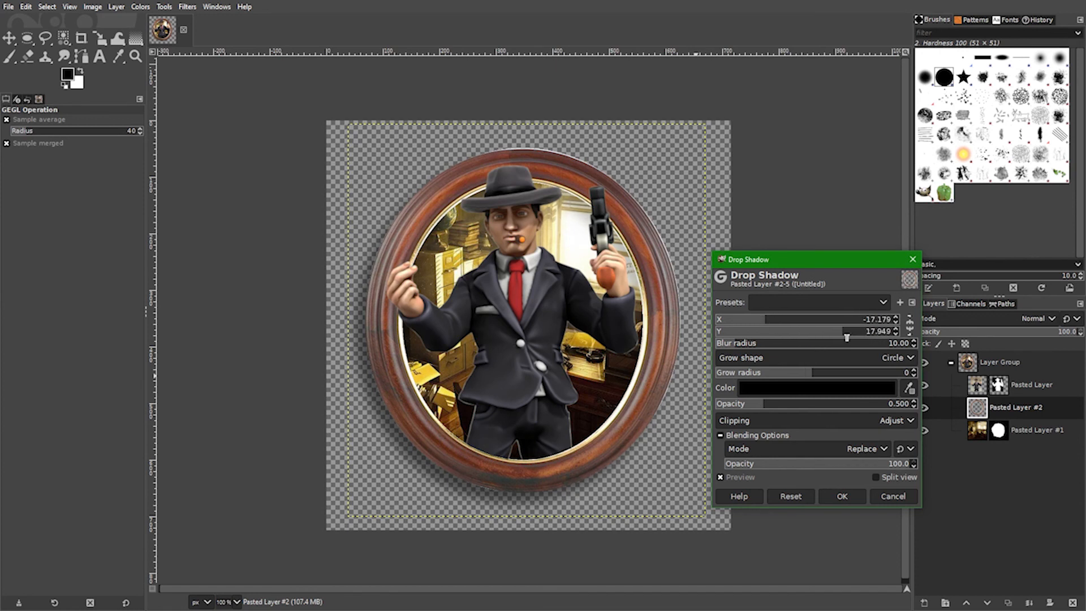
drag(847, 336, 840, 335)
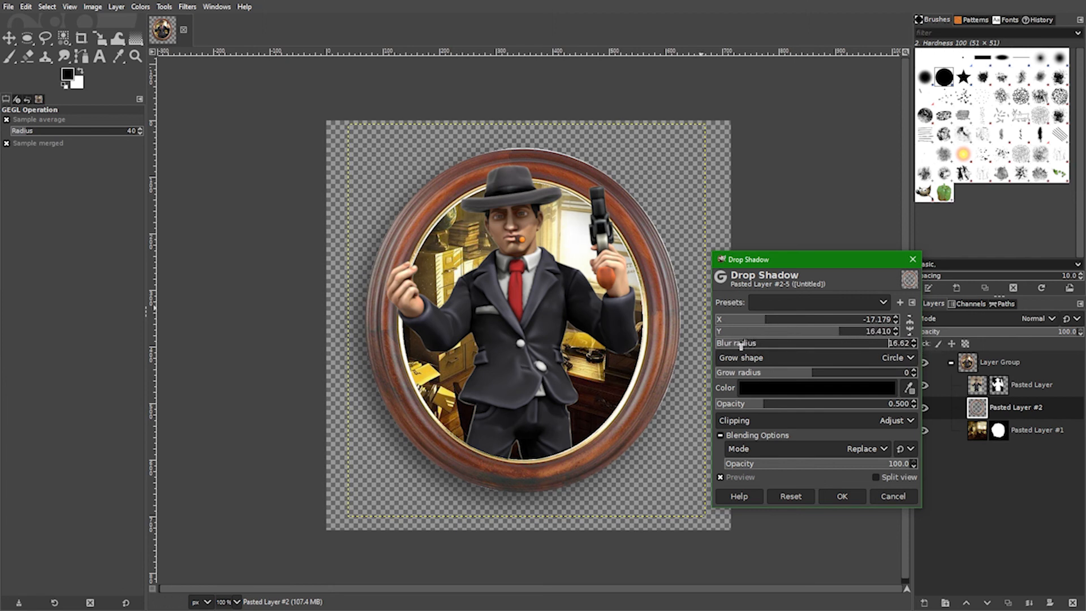
drag(810, 377, 824, 377)
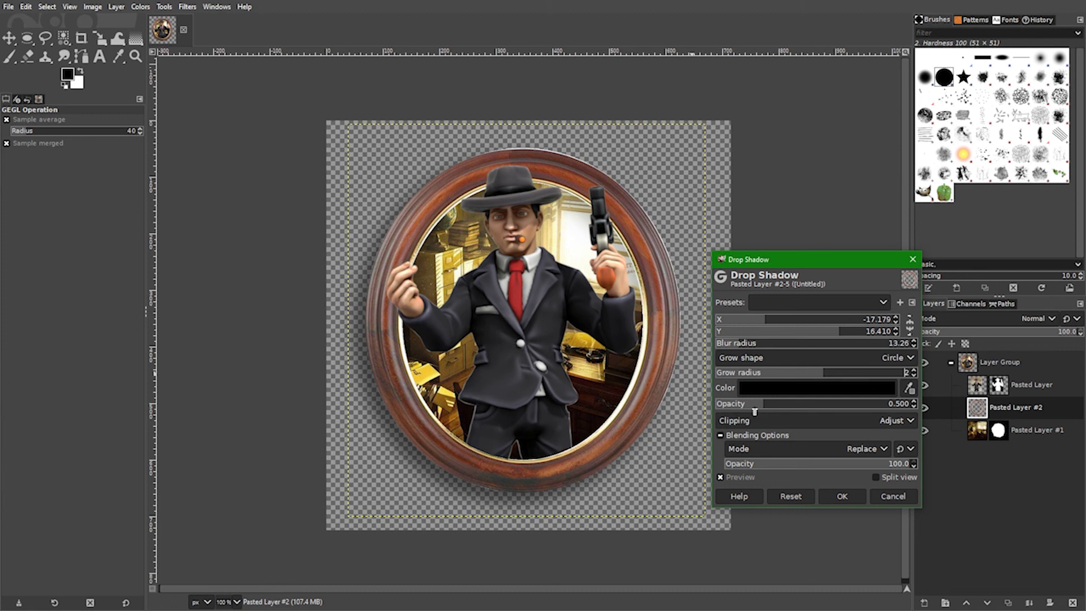
drag(768, 405, 787, 407)
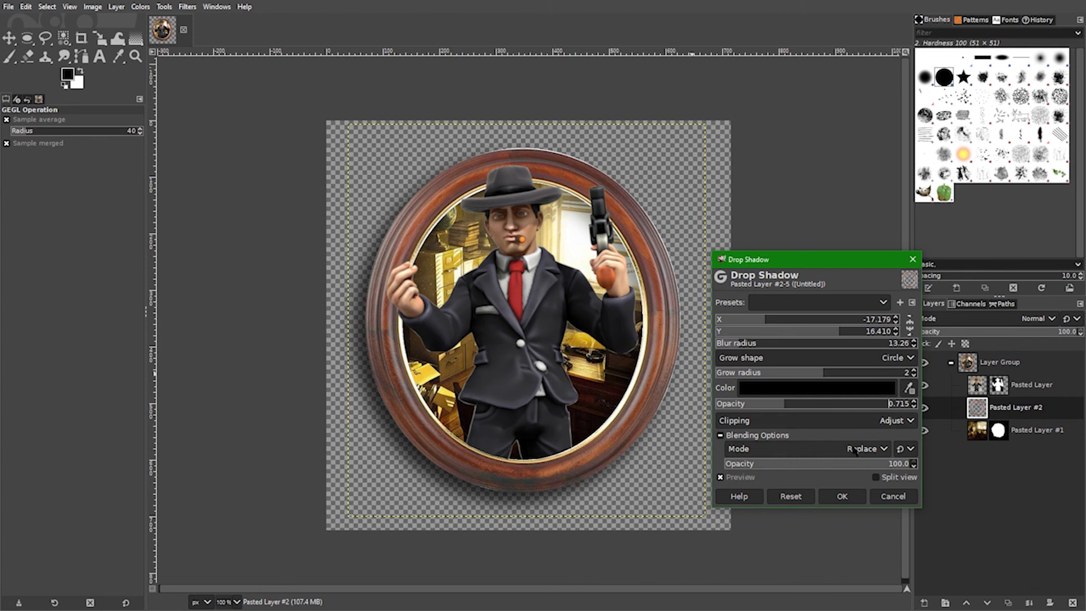
click(843, 496)
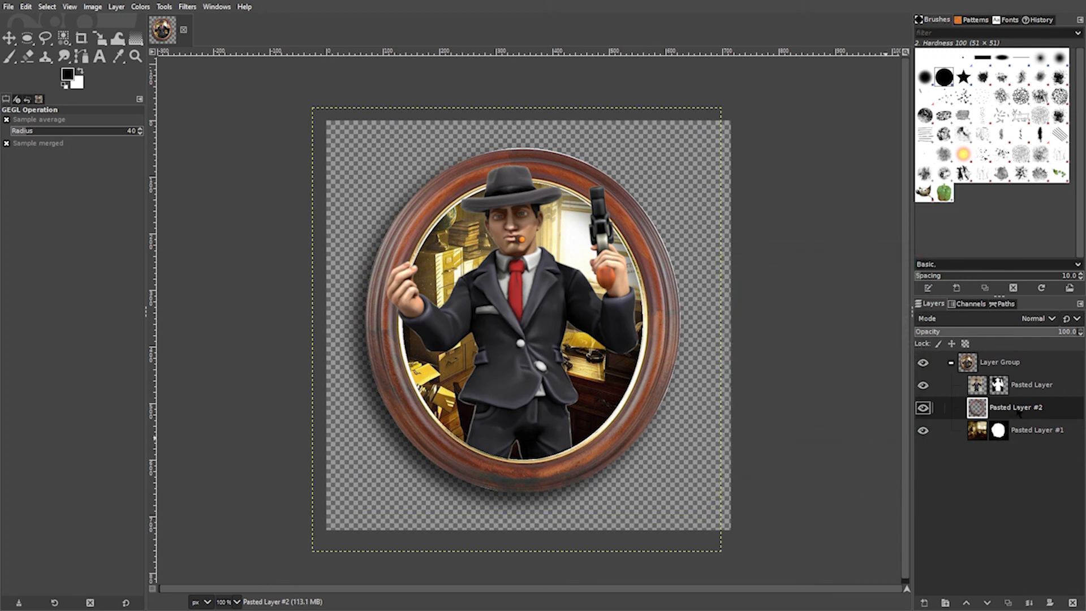
Try flipping the shadowed frame layer horizontally, and undo both the flip and the drop shadow
right_click(1018, 411)
key(Escape)
click(187, 6)
mouse_move(152, 7)
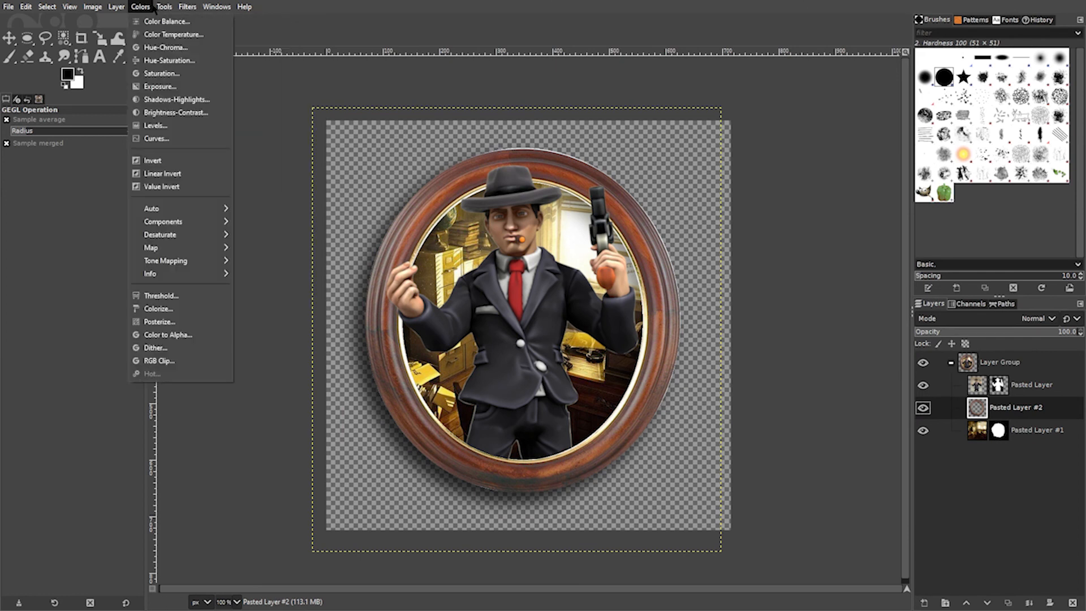
mouse_move(118, 8)
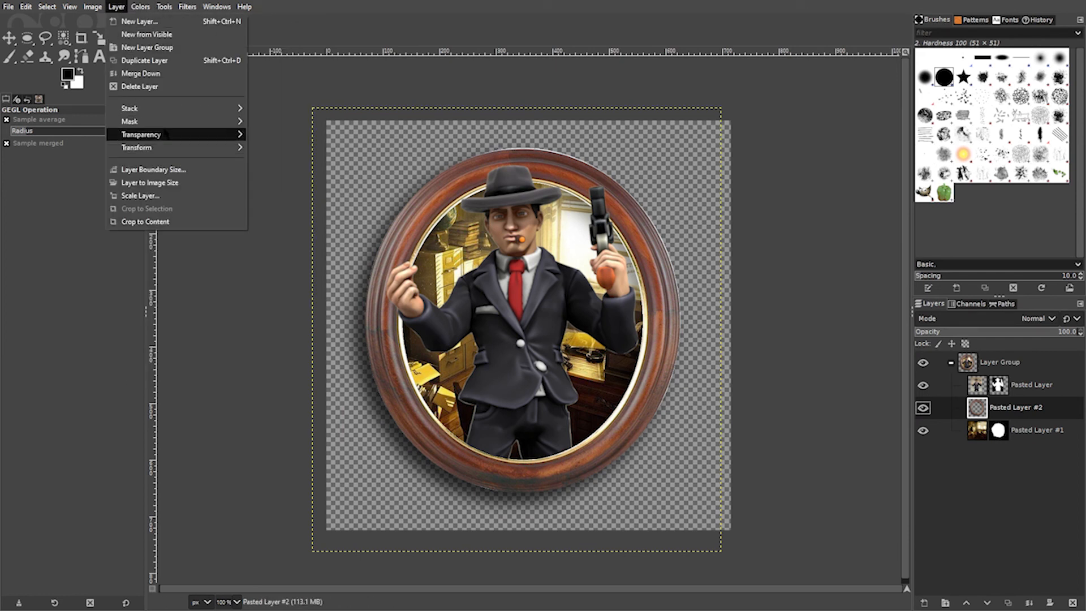
mouse_move(177, 150)
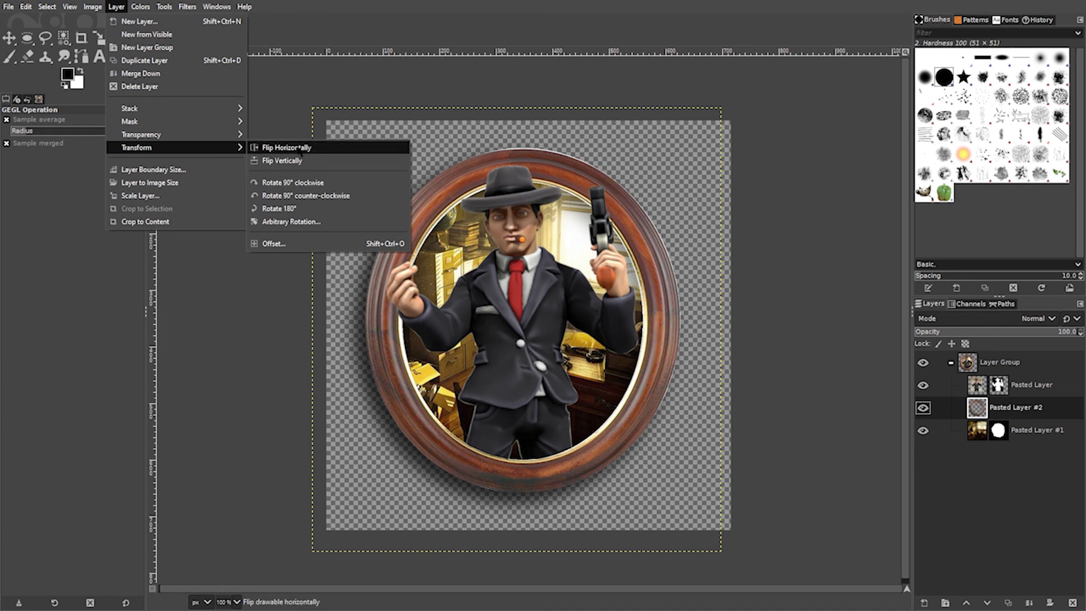
click(306, 149)
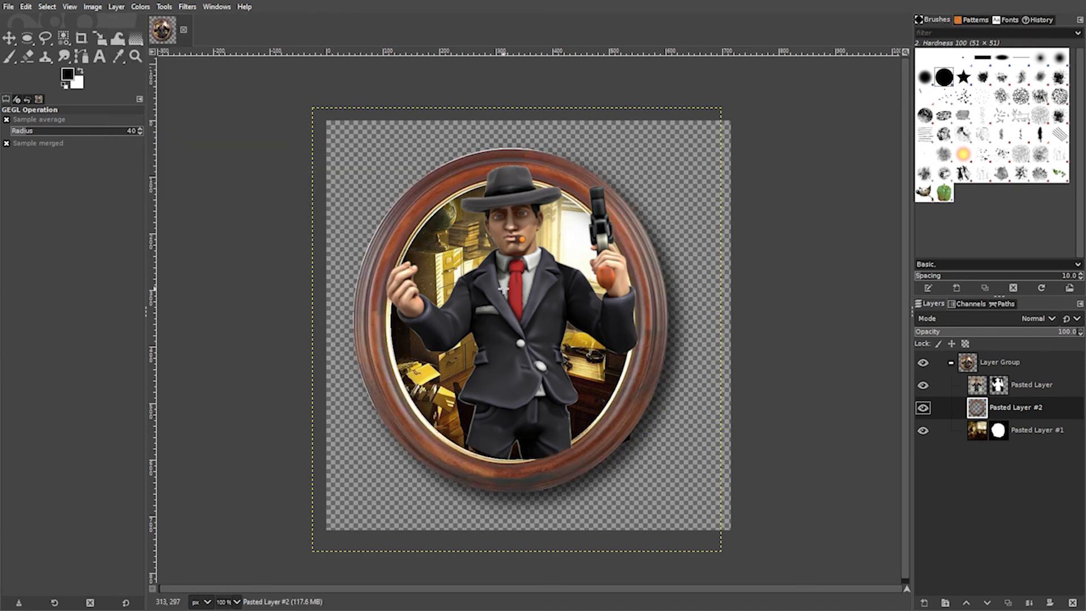
key(ctrl+z)
key(ctrl+z)
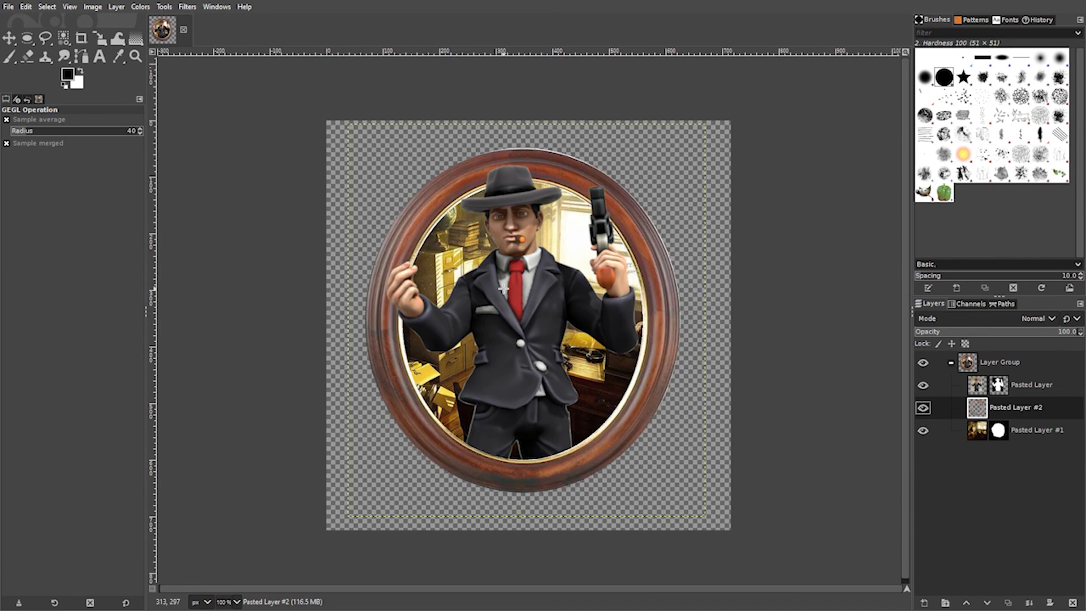
Flip the oval frame layer horizontally and move it slightly left to realign it around the office background
click(116, 7)
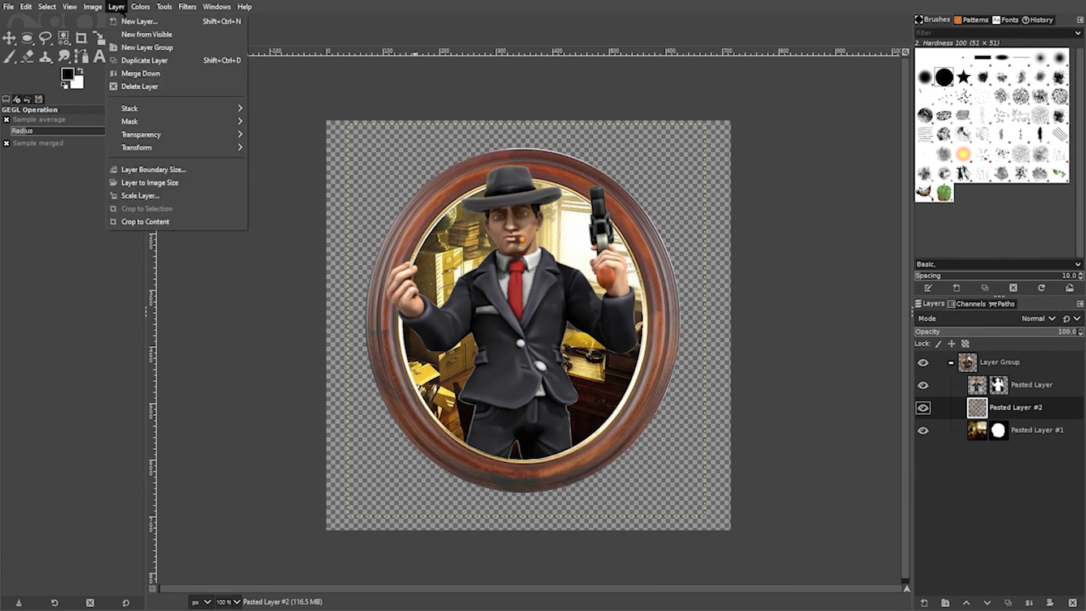
mouse_move(170, 148)
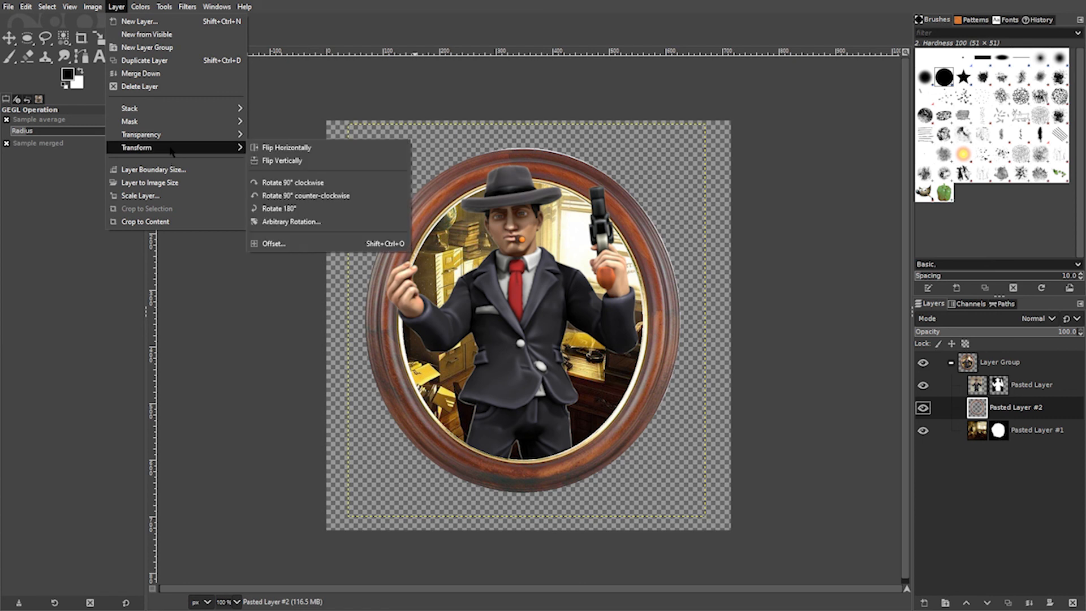
click(285, 148)
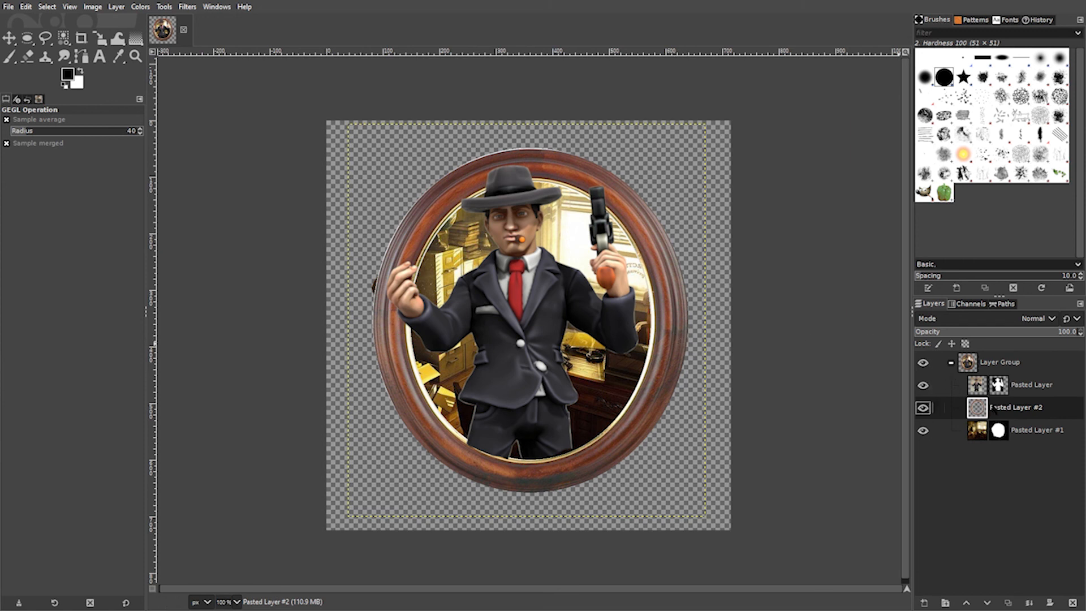
click(9, 37)
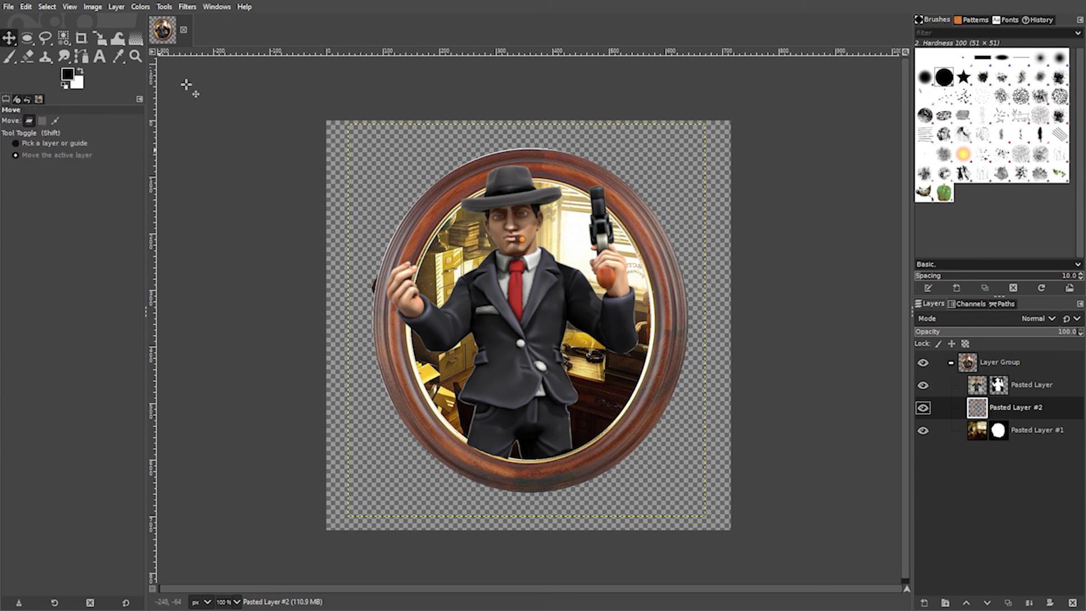
drag(663, 331, 657, 333)
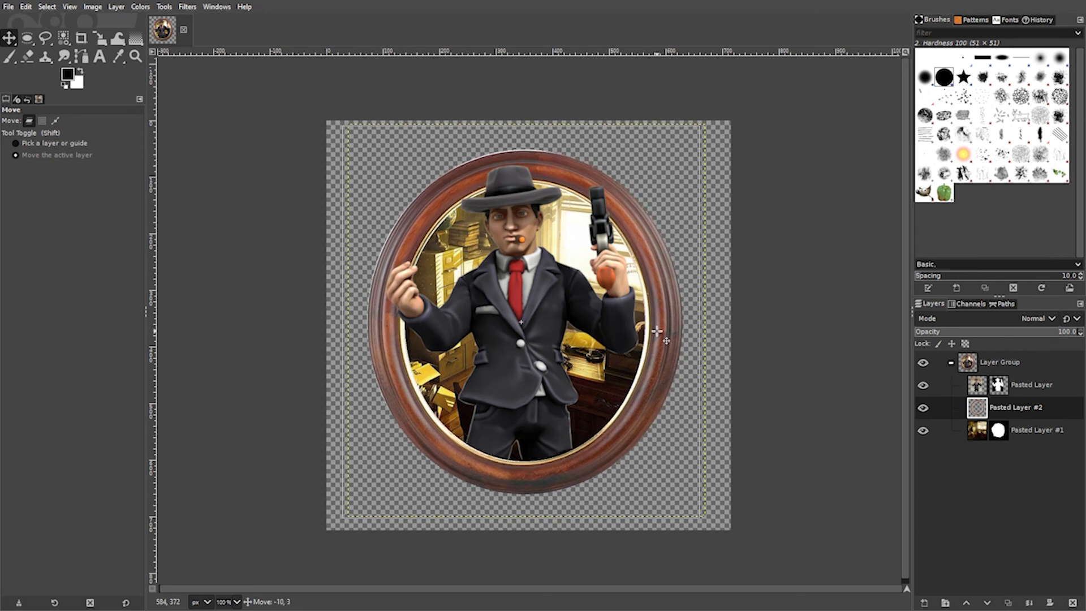
drag(657, 332, 655, 330)
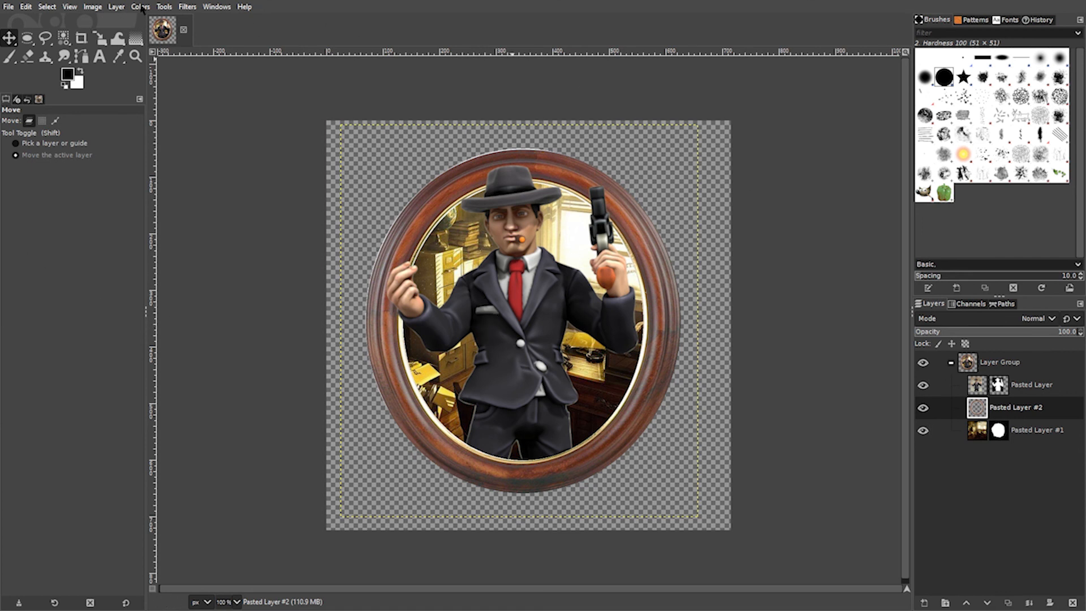
Apply a drop shadow to the flipped frame with X -17.436, Y 20, blur radius 14.19, grow radius -5 and opacity 0.703
click(164, 7)
mouse_move(146, 7)
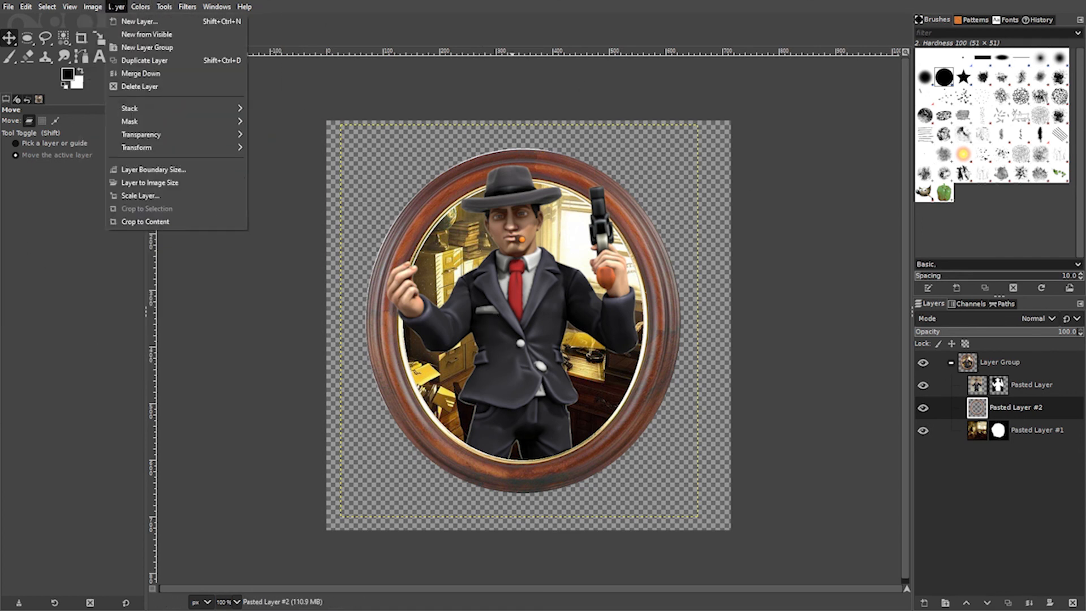
click(187, 7)
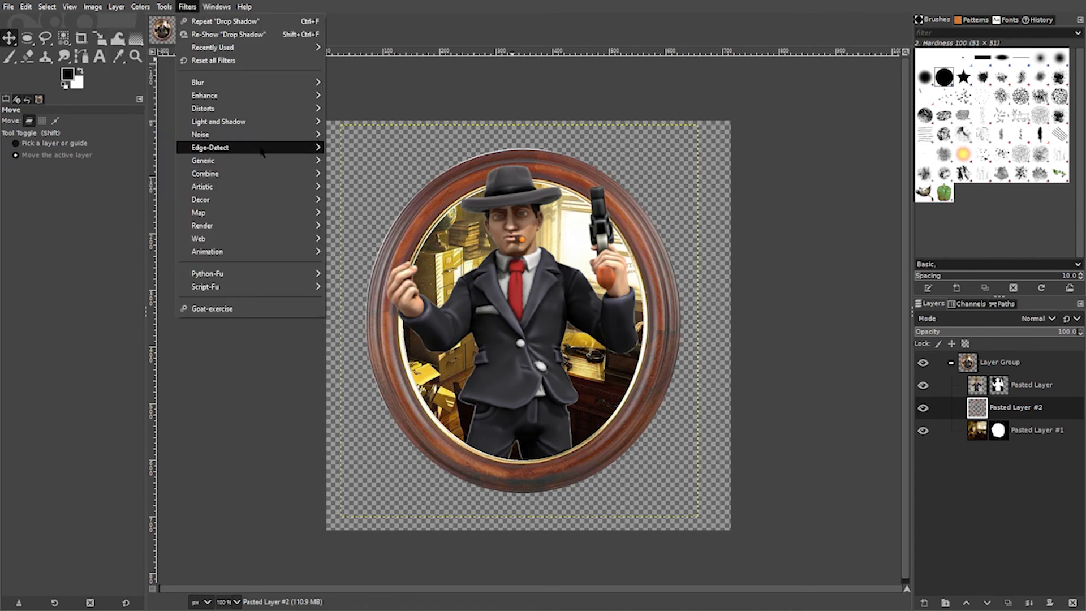
mouse_move(265, 122)
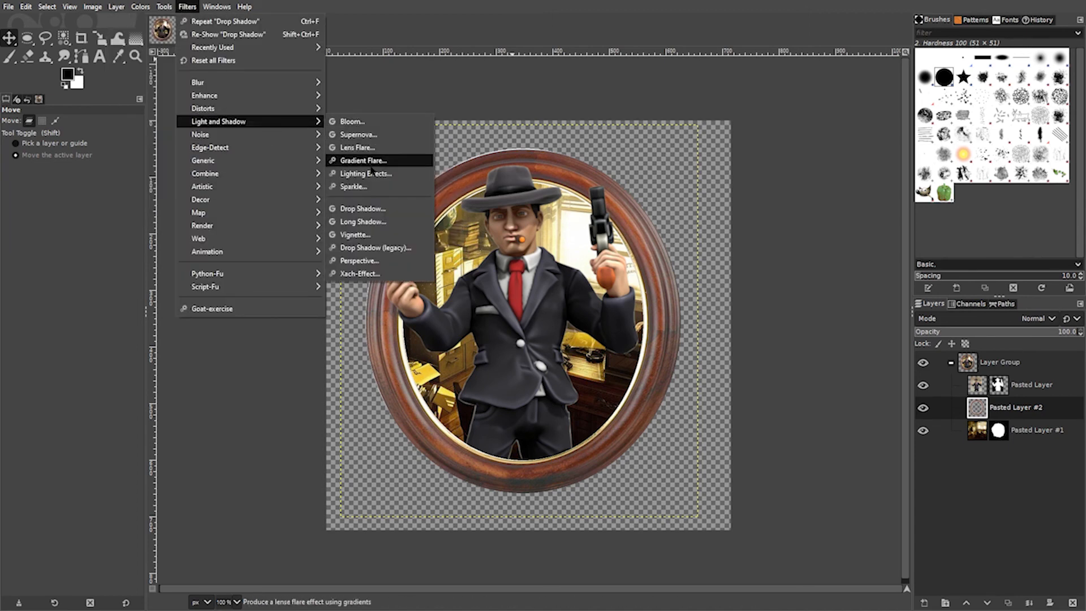
click(373, 209)
click(910, 325)
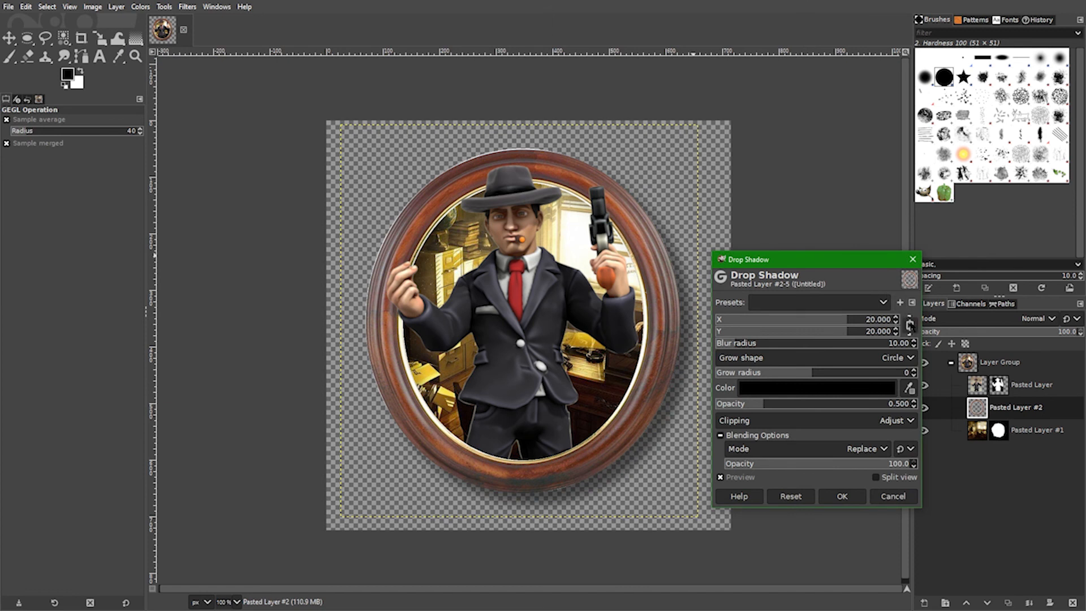
drag(844, 321, 740, 344)
drag(772, 376, 784, 404)
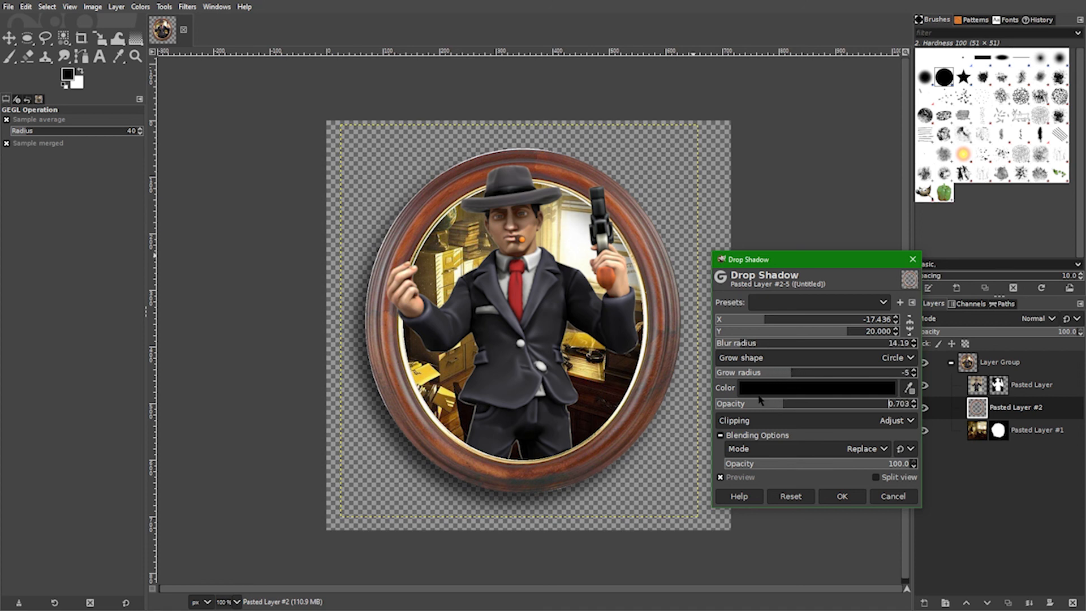
click(837, 495)
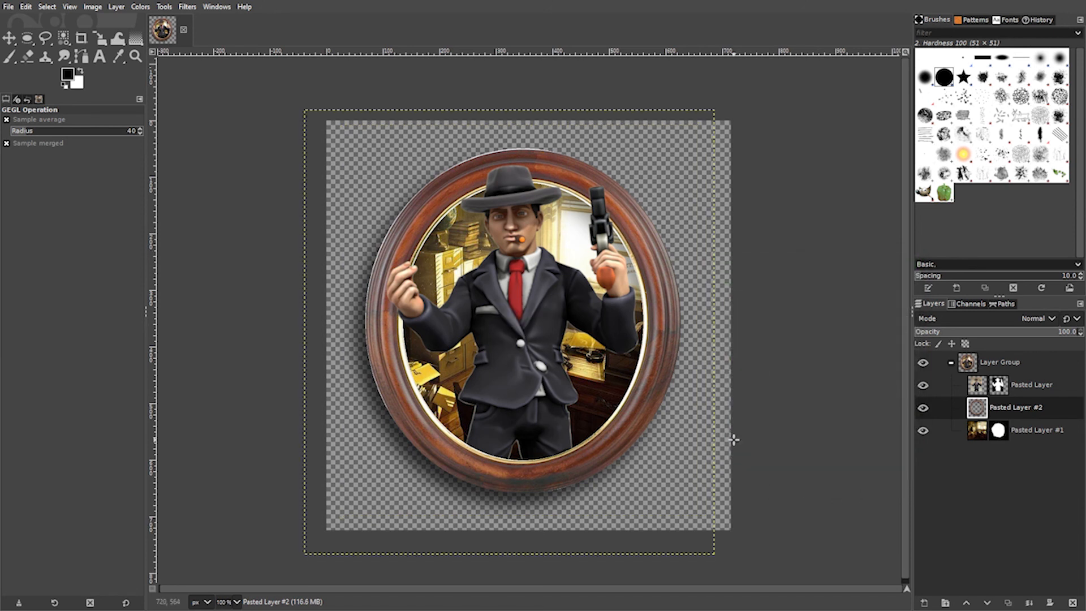